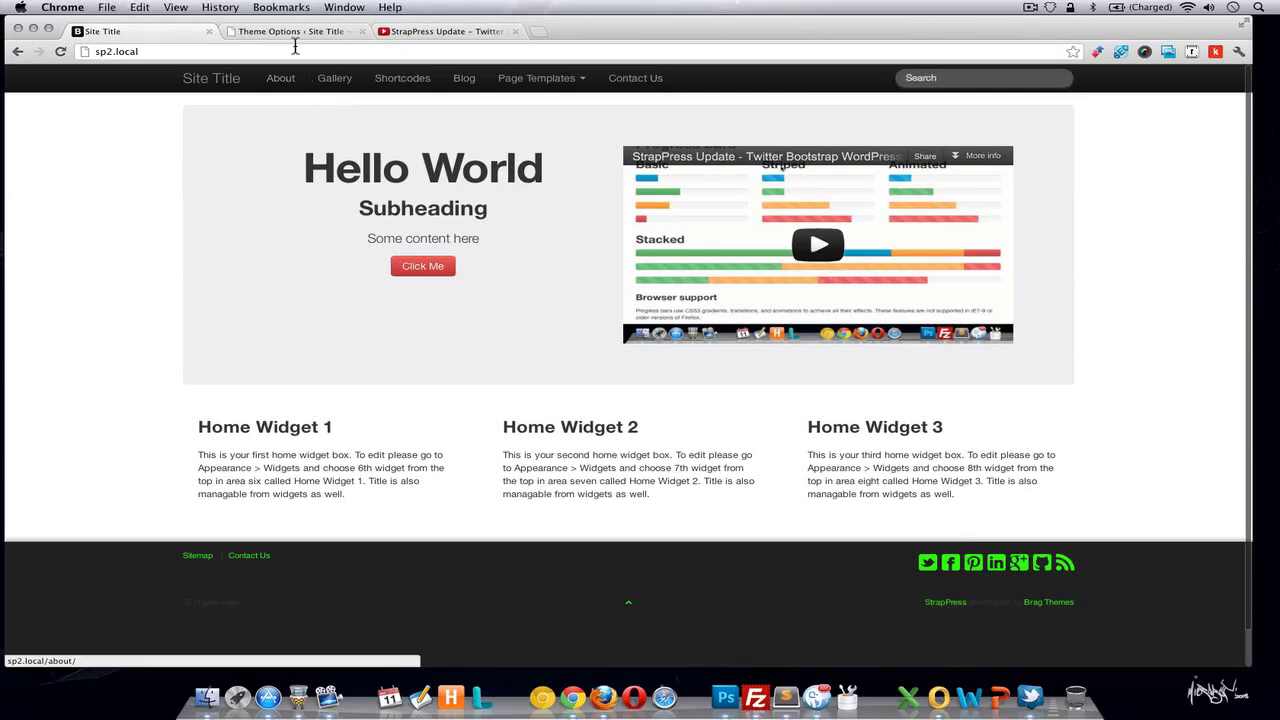
# Compare the Portfolio theme settings with the live three-column Gallery page of projects.
pyautogui.click(290, 32)
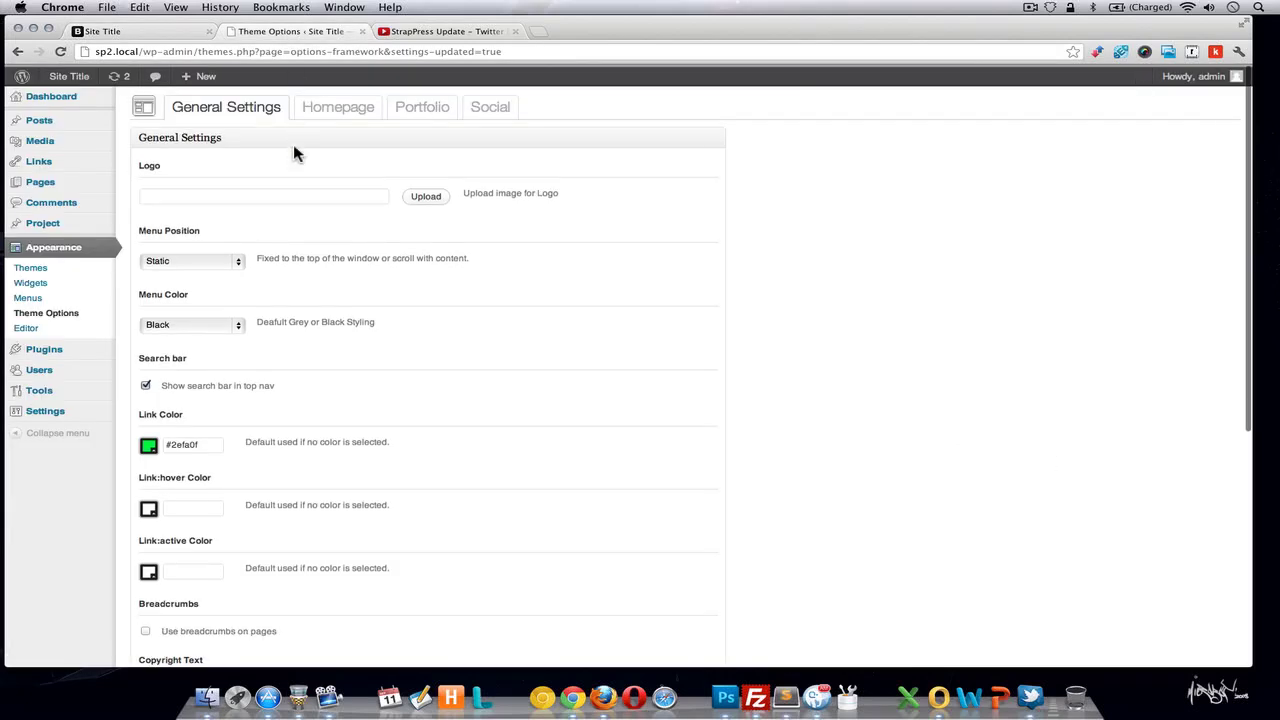
pyautogui.click(418, 110)
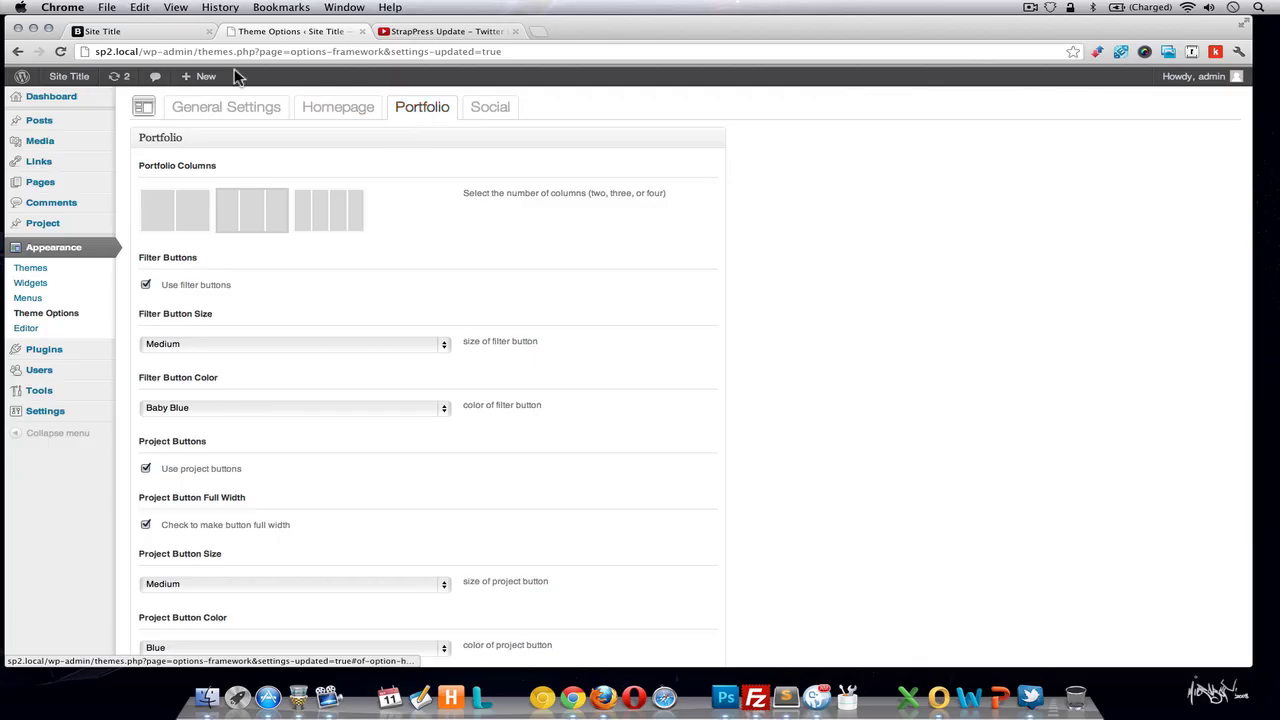
pyautogui.click(157, 31)
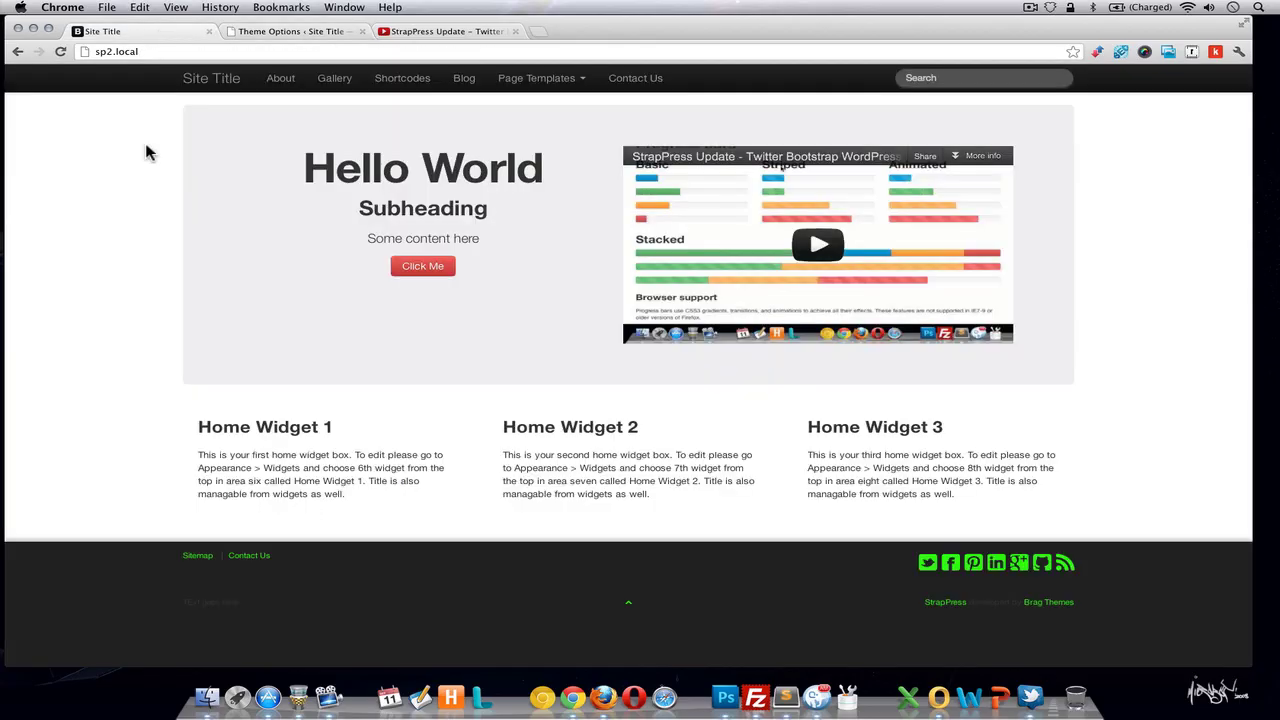
pyautogui.click(343, 88)
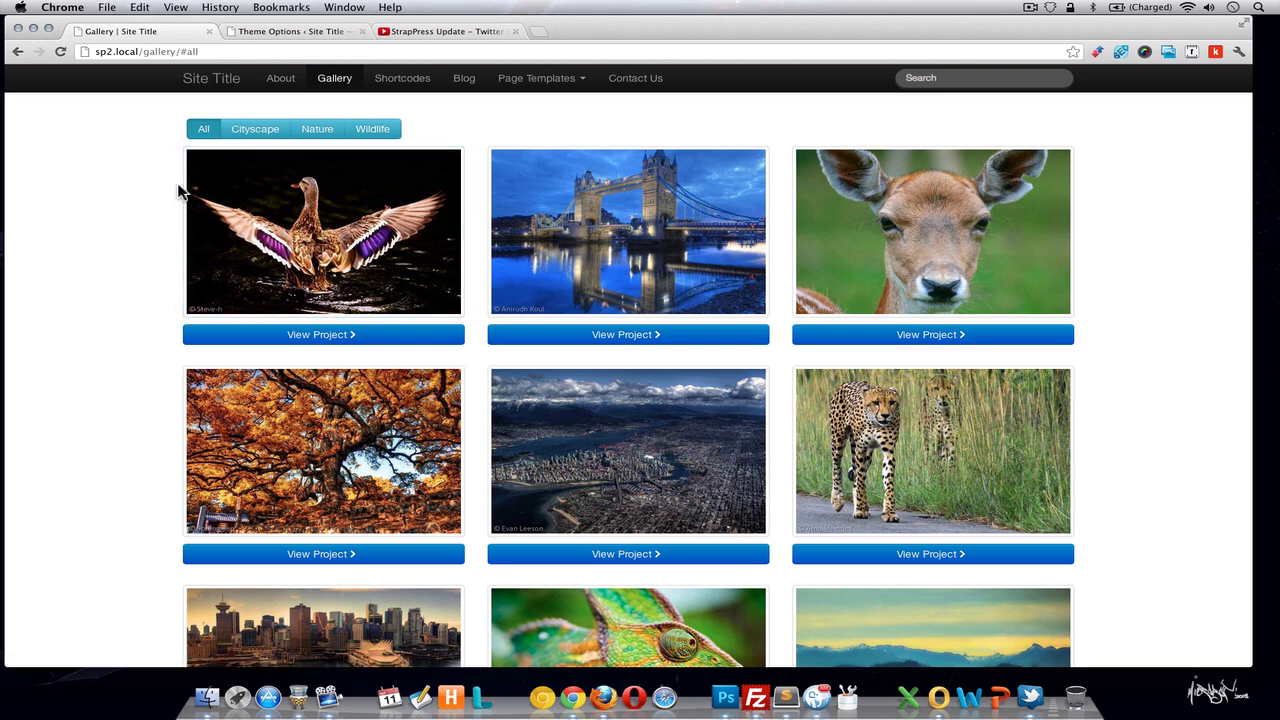
pyautogui.click(275, 33)
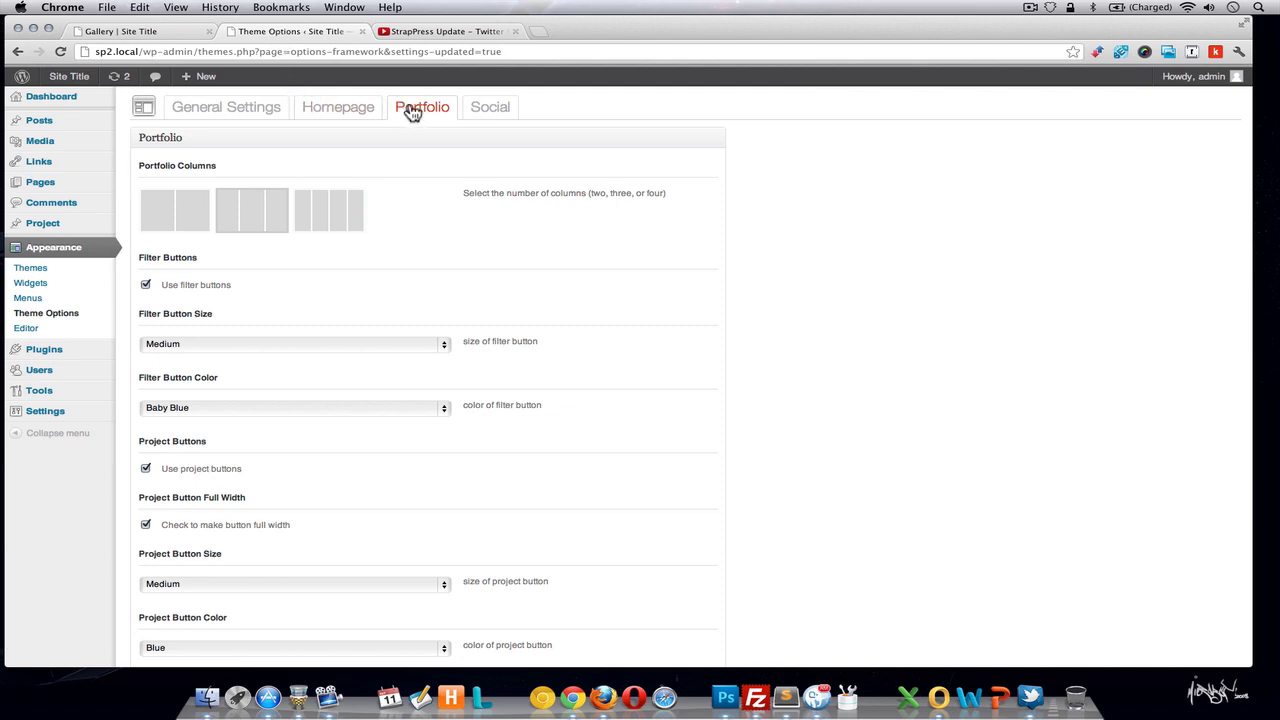
pyautogui.click(148, 33)
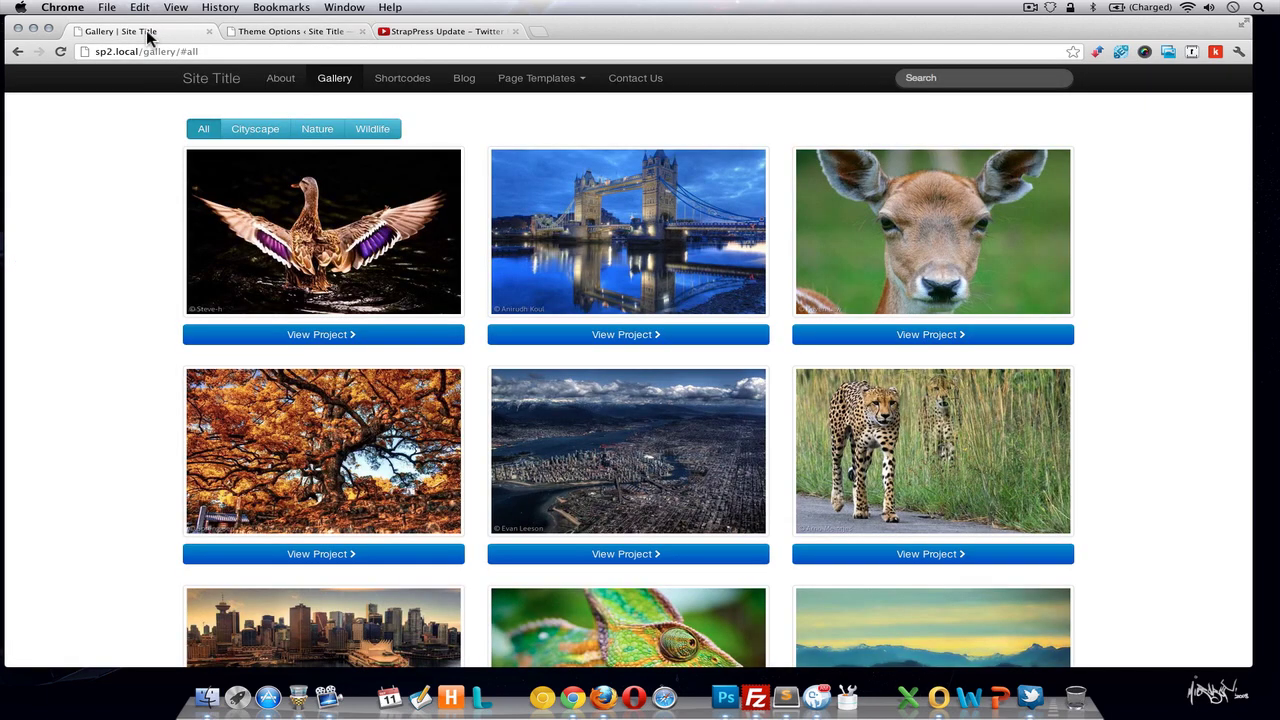
# Check the Gallery page's Project template from All Pages, then open the Projects list.
pyautogui.click(254, 34)
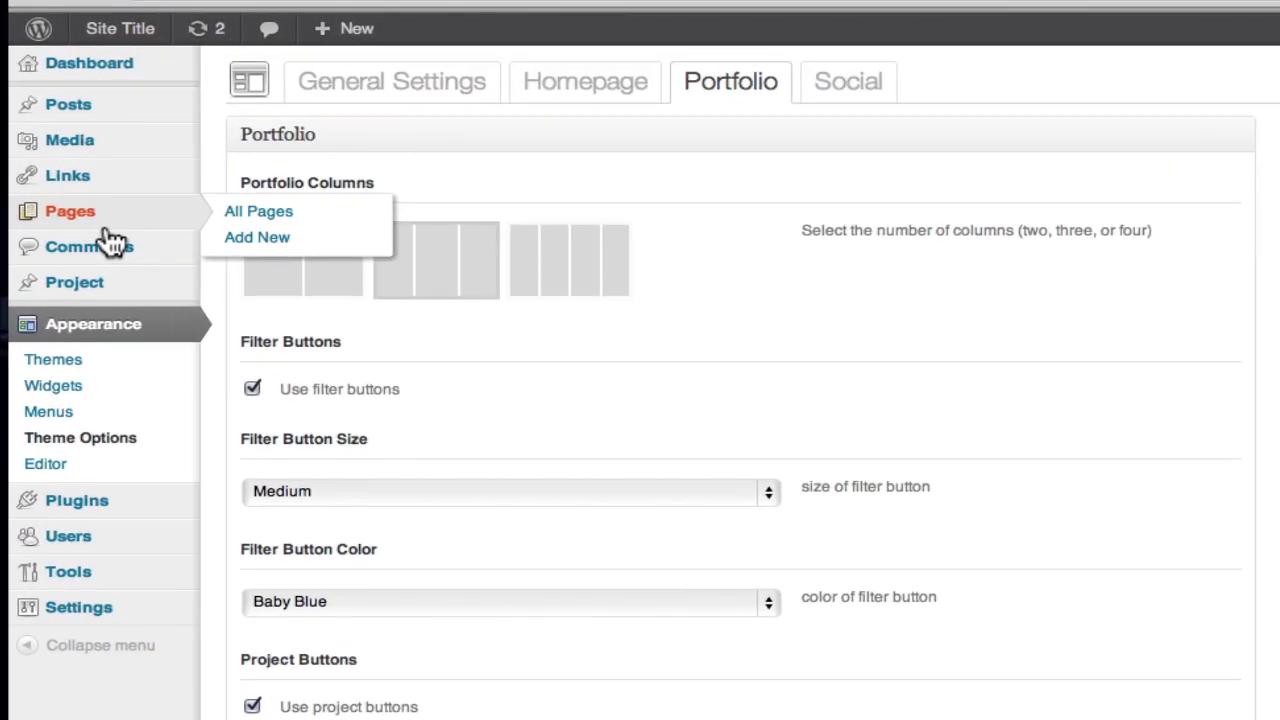
pyautogui.click(259, 216)
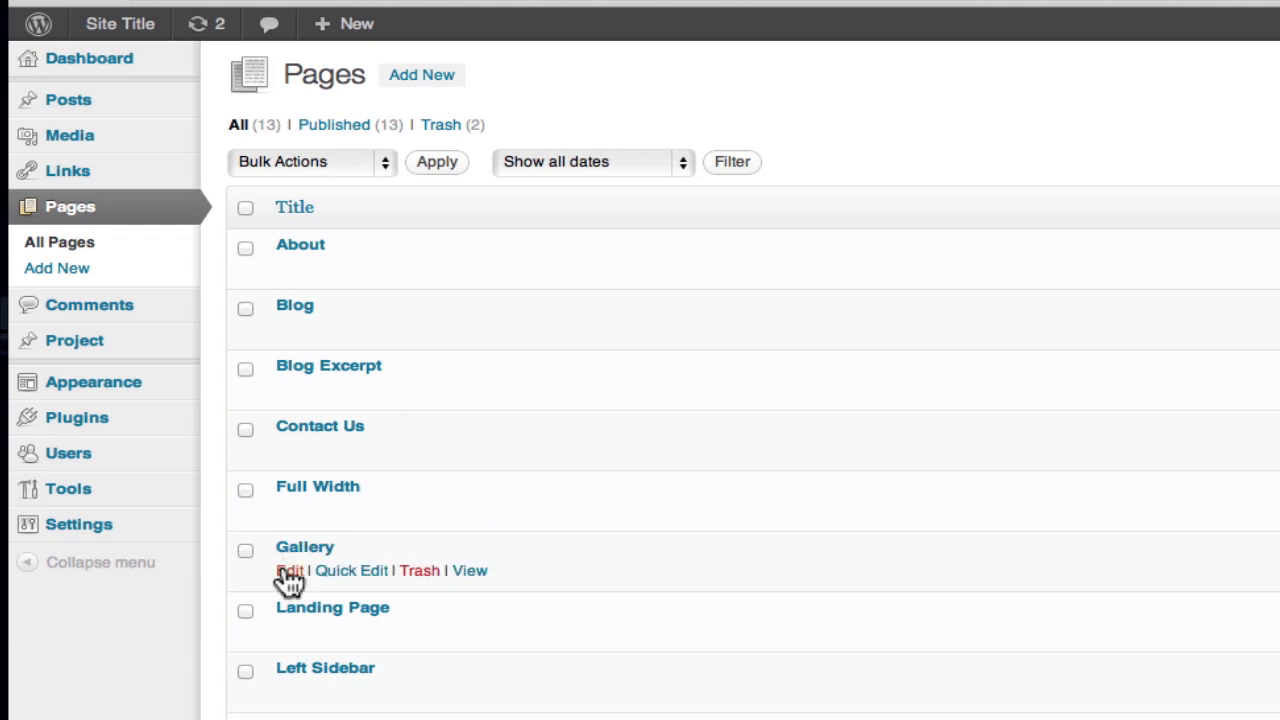
pyautogui.click(289, 572)
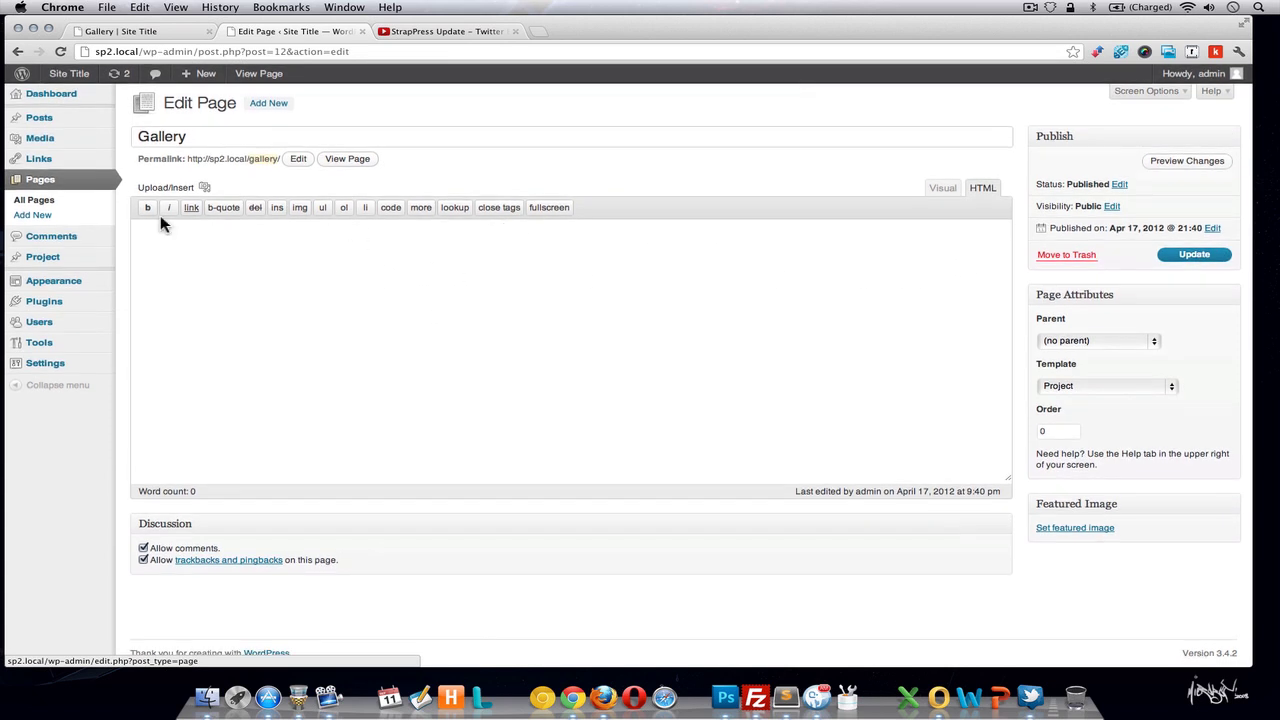
pyautogui.click(43, 257)
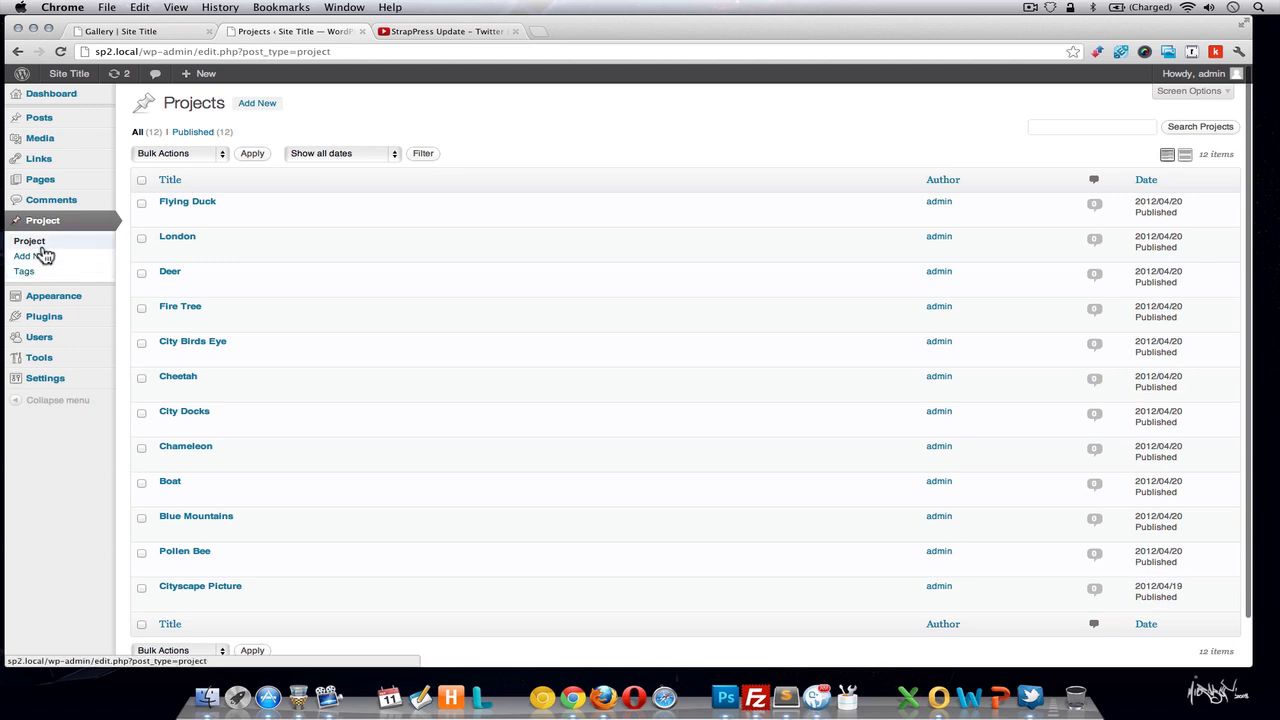
# Edit the Flying Duck project from the list of portfolio projects.
pyautogui.scroll(-1, 310, 450)
pyautogui.scroll(1, 310, 450)
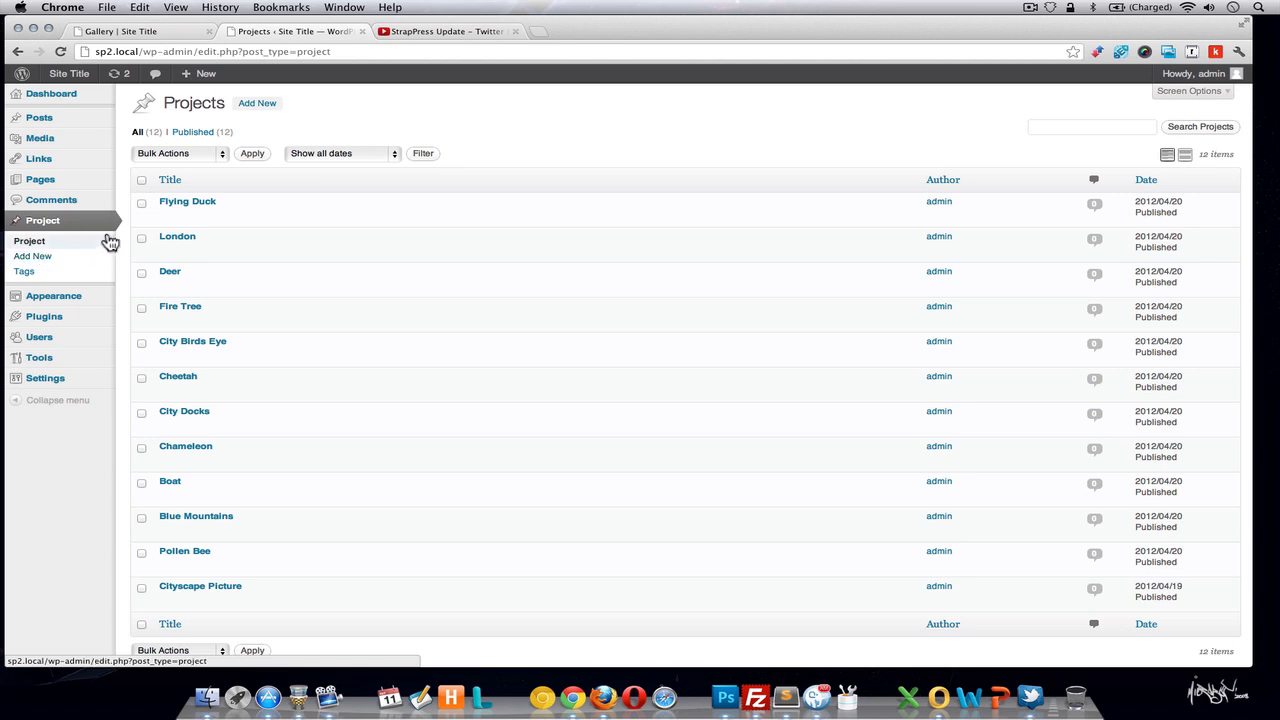
pyautogui.click(166, 216)
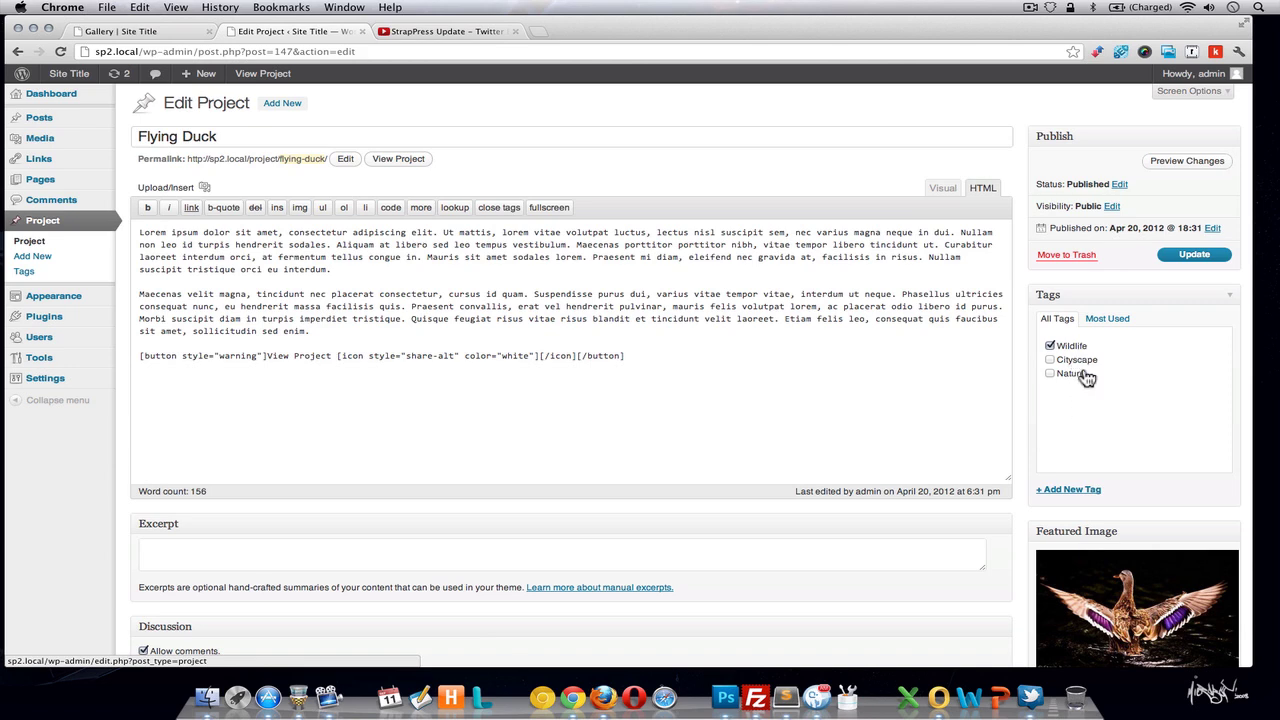
pyautogui.click(140, 34)
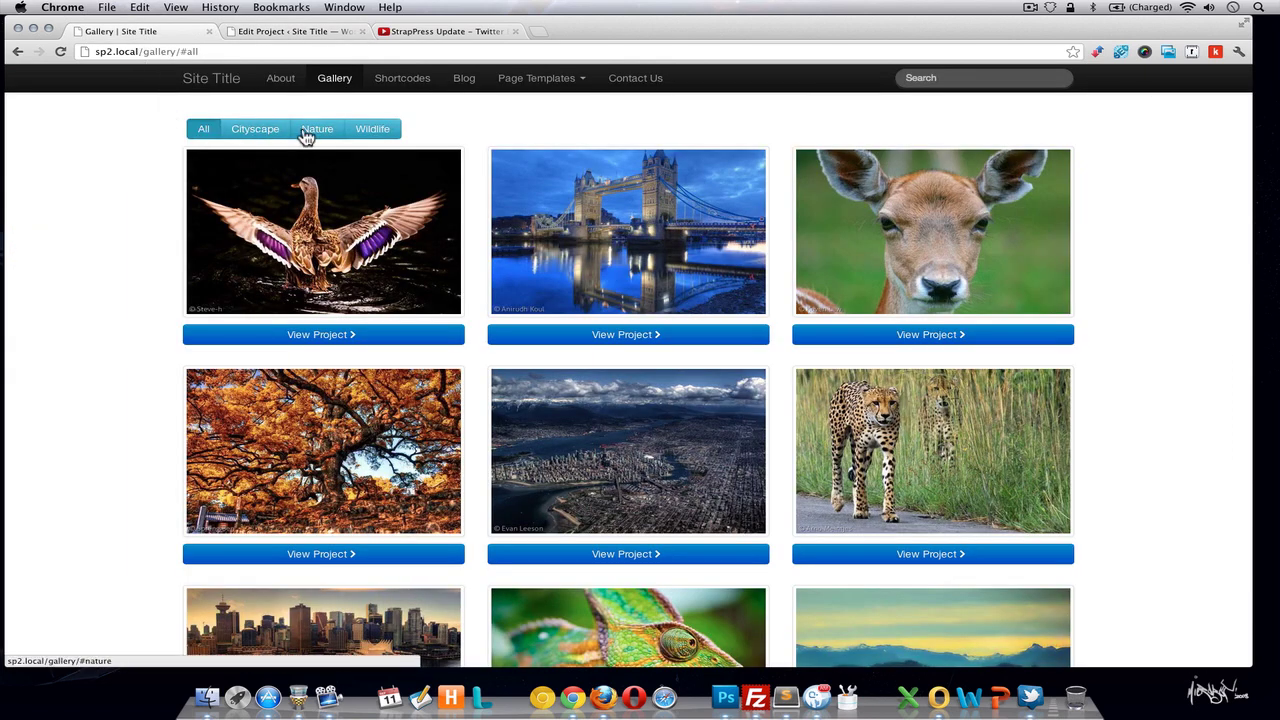
pyautogui.click(256, 34)
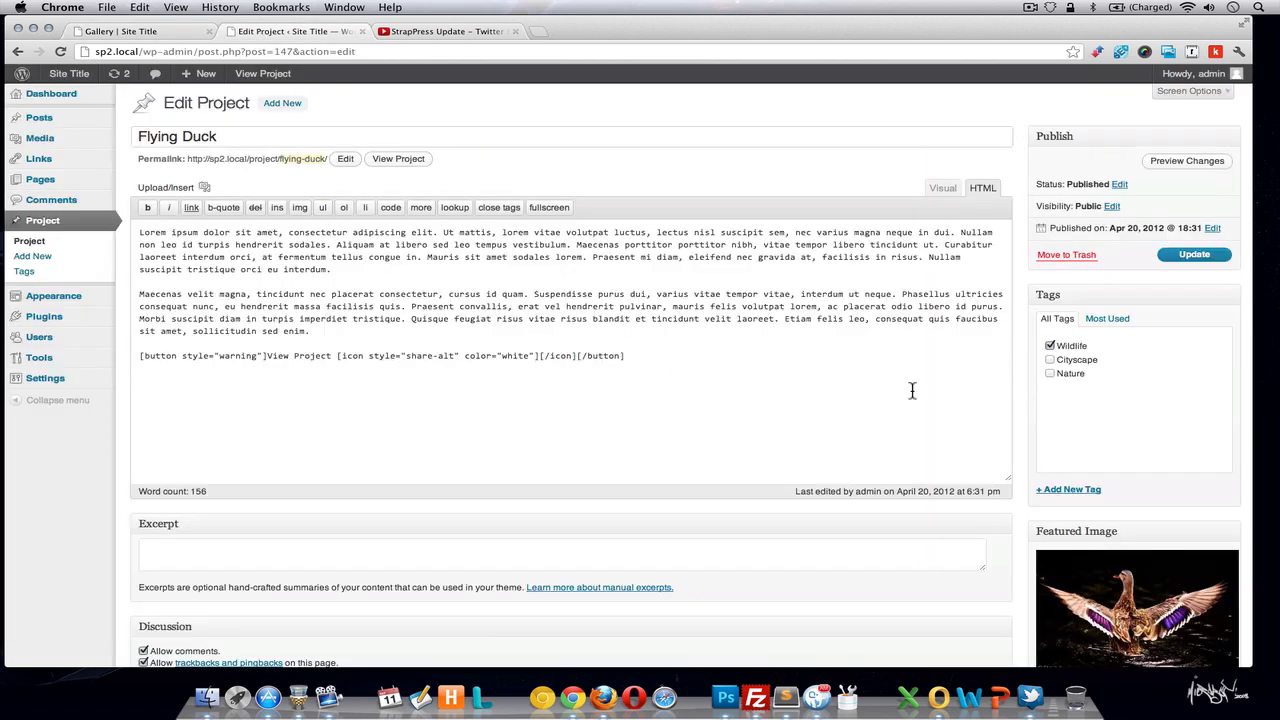
pyautogui.click(157, 38)
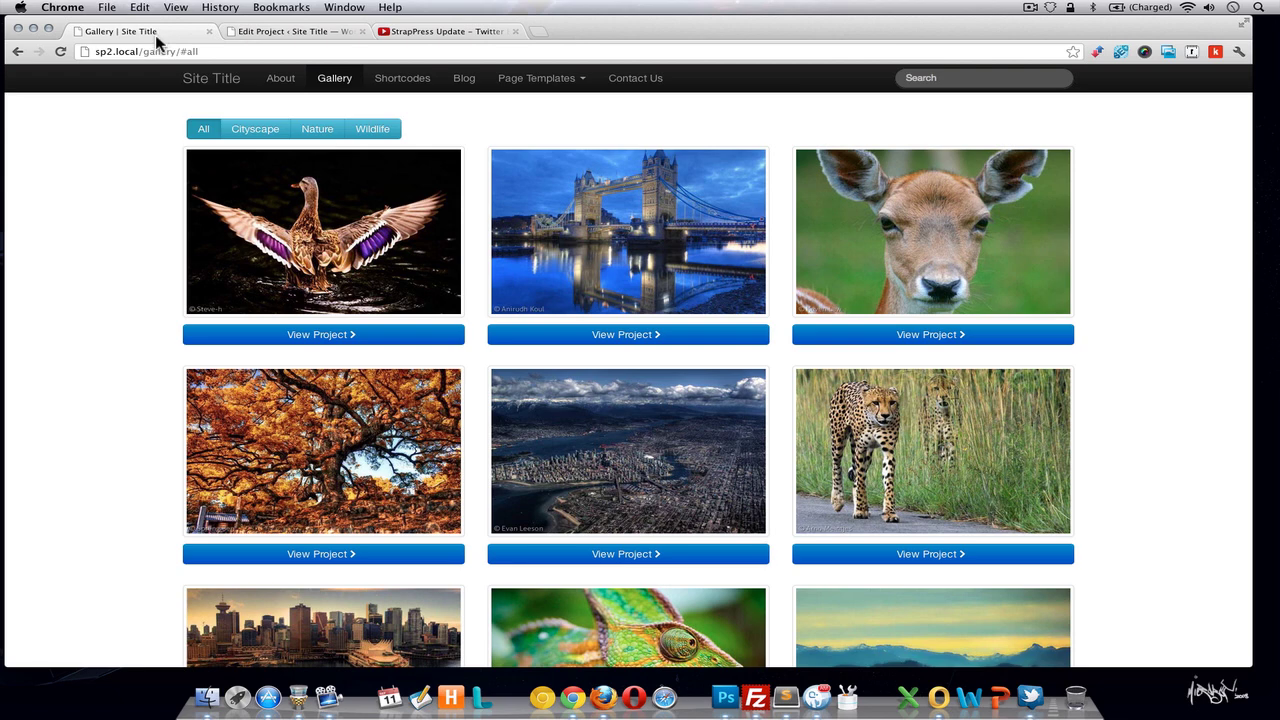
pyautogui.click(265, 33)
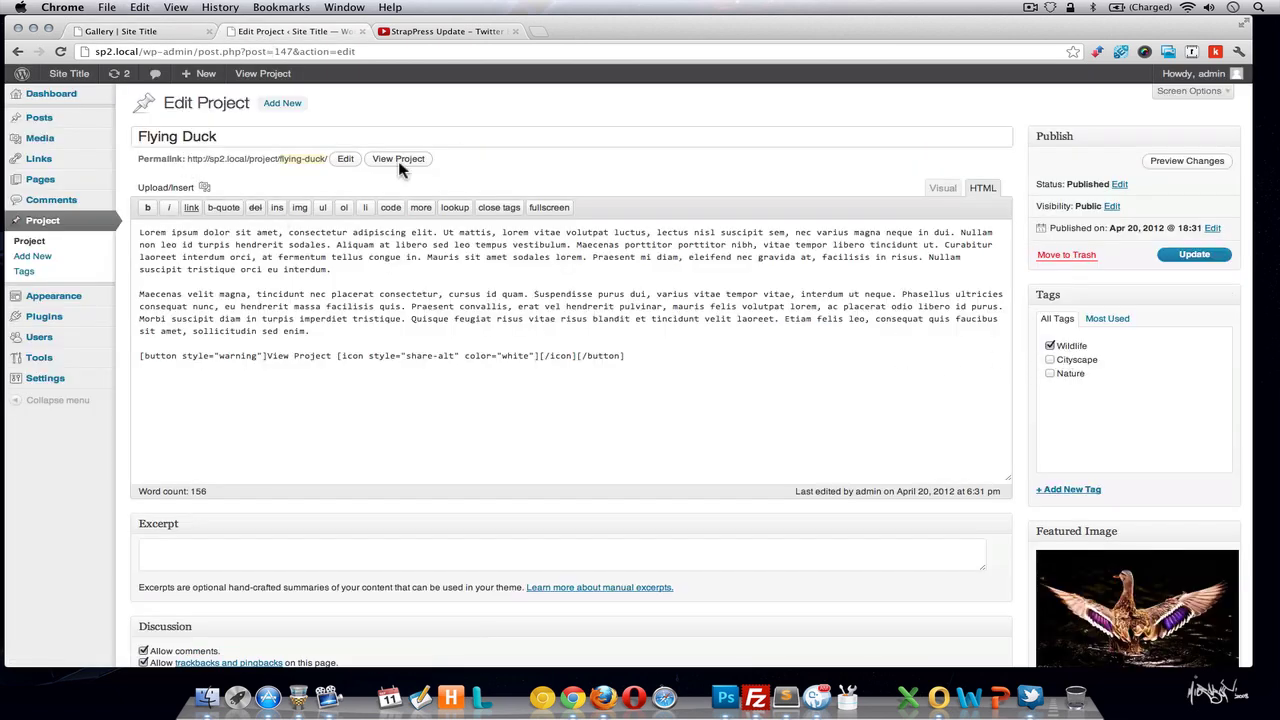
pyautogui.click(155, 34)
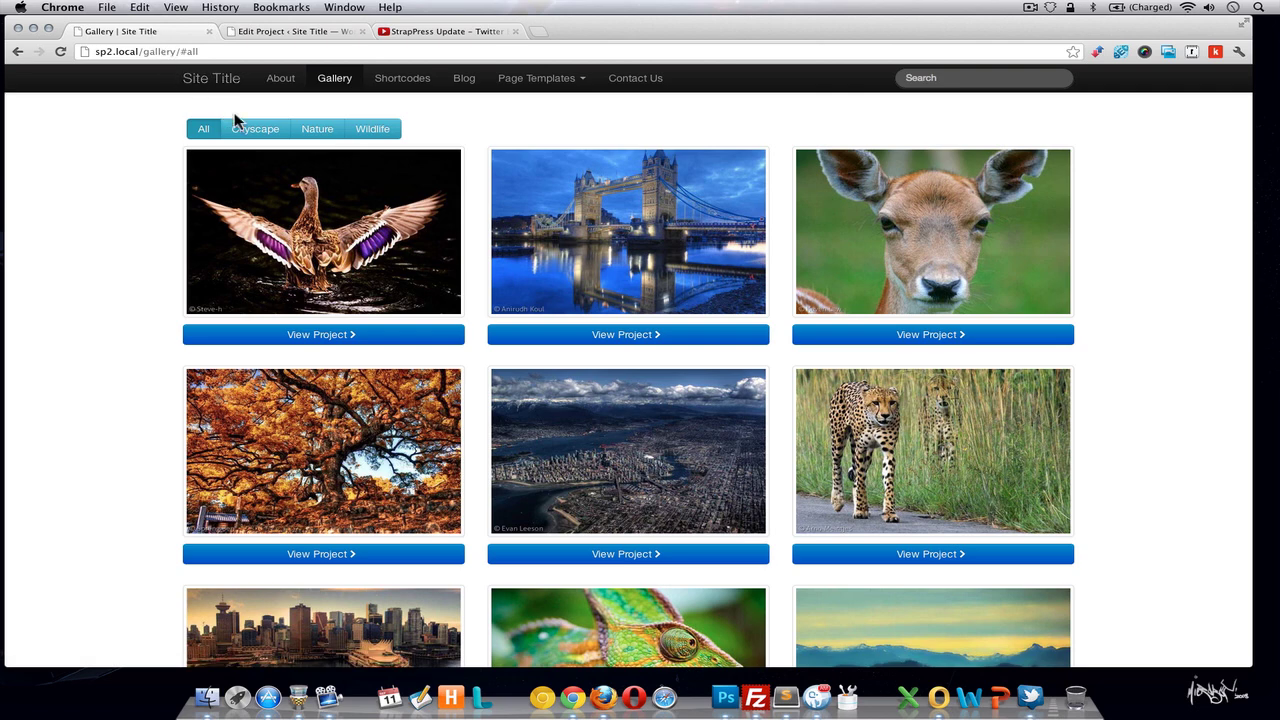
pyautogui.click(378, 132)
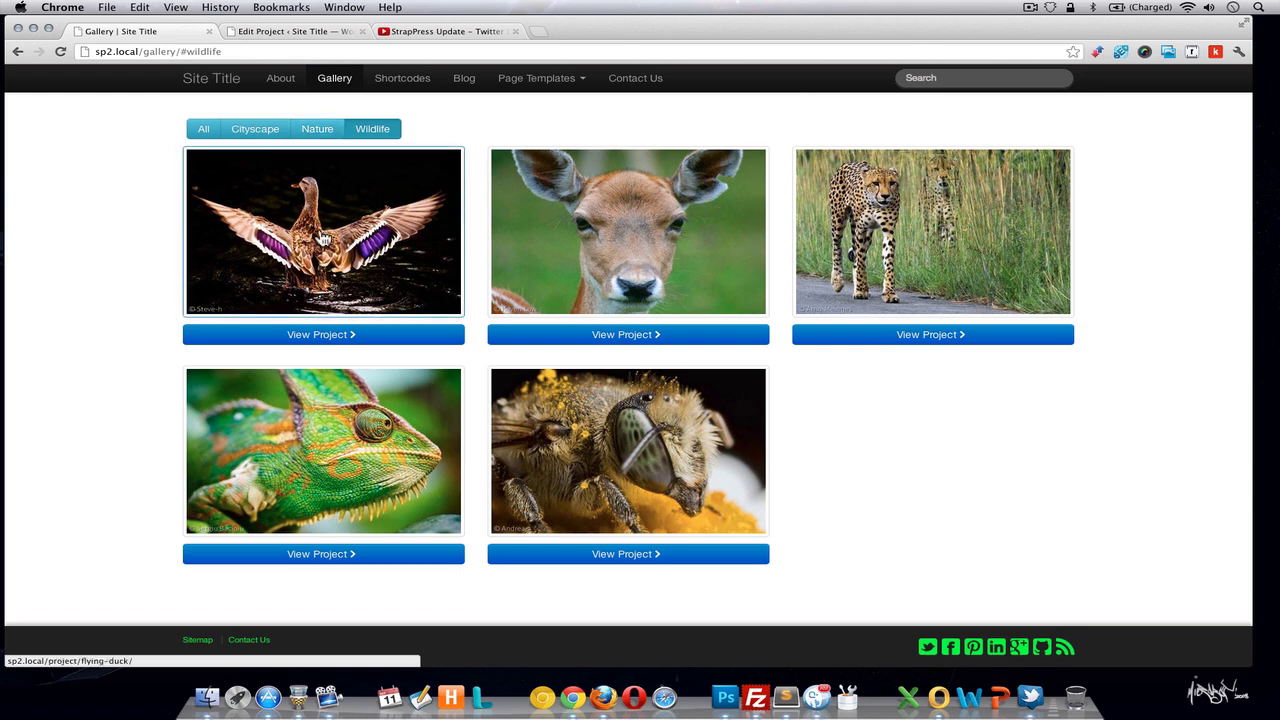
pyautogui.click(290, 31)
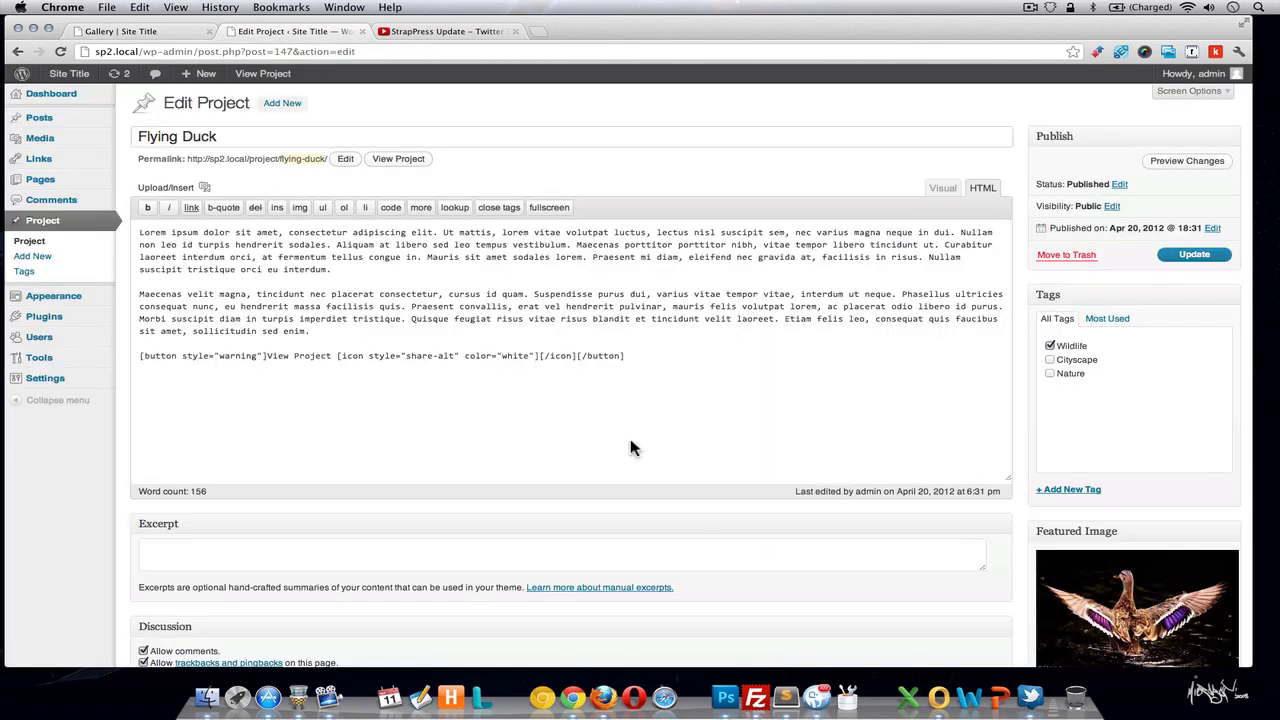
# Replace Flying Duck's featured image with the flying-duck picture at Full Size (600 × 400).
pyautogui.scroll(-5, 976, 600)
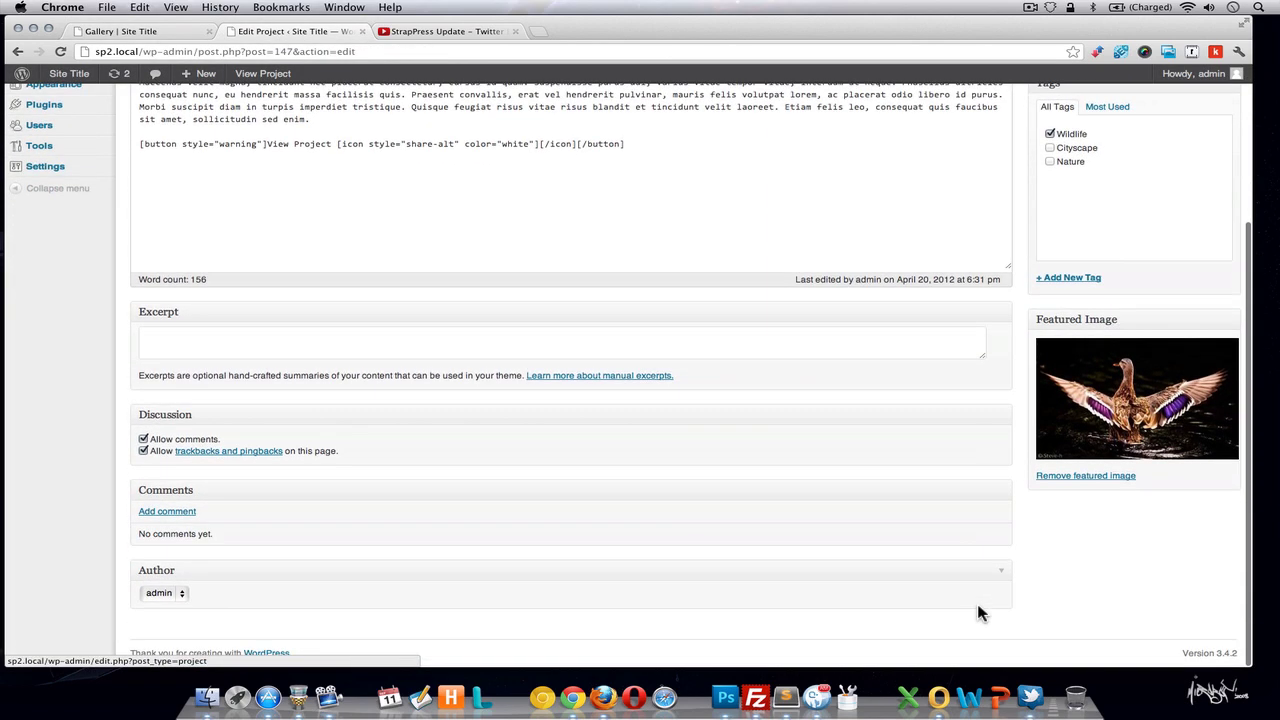
pyautogui.click(1099, 477)
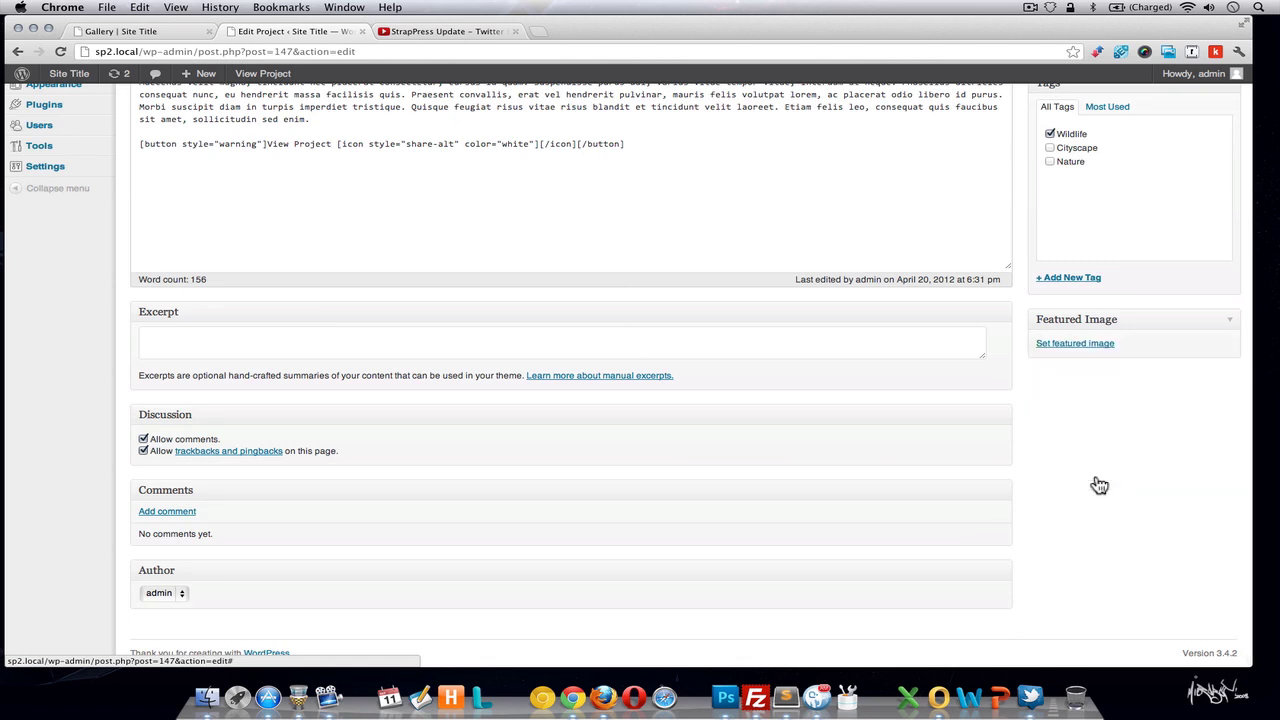
pyautogui.click(1077, 348)
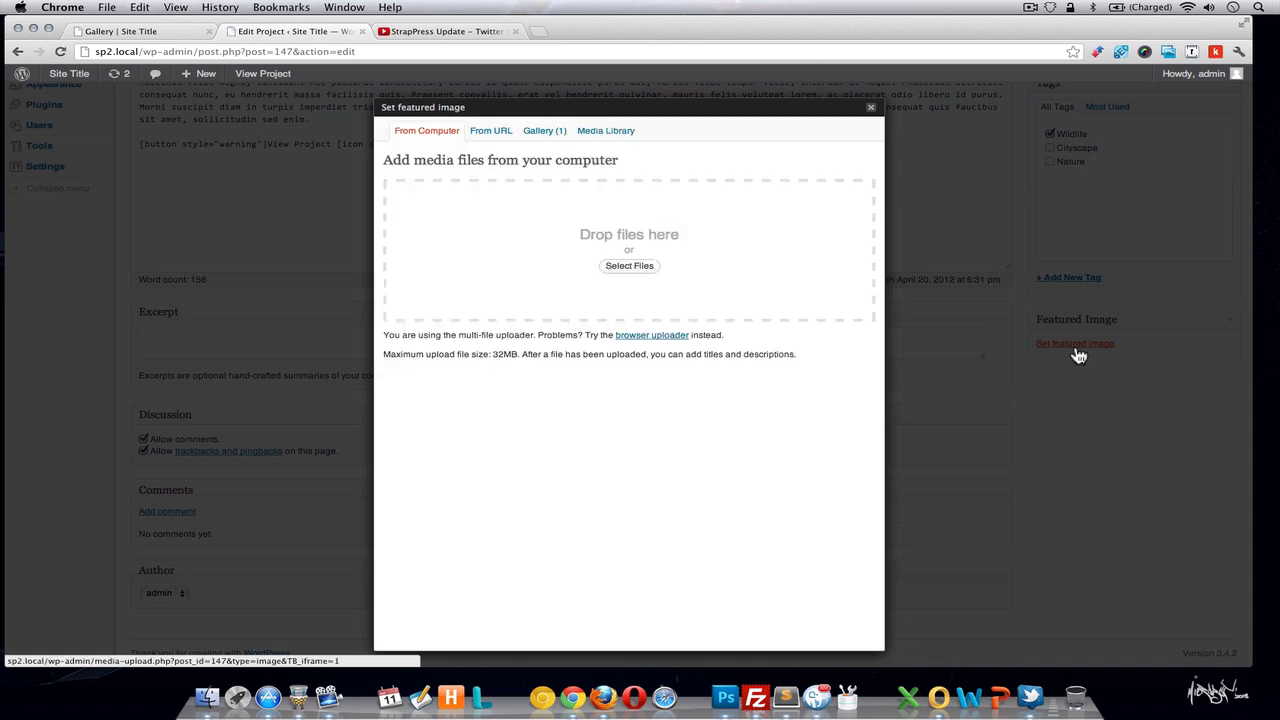
pyautogui.click(606, 135)
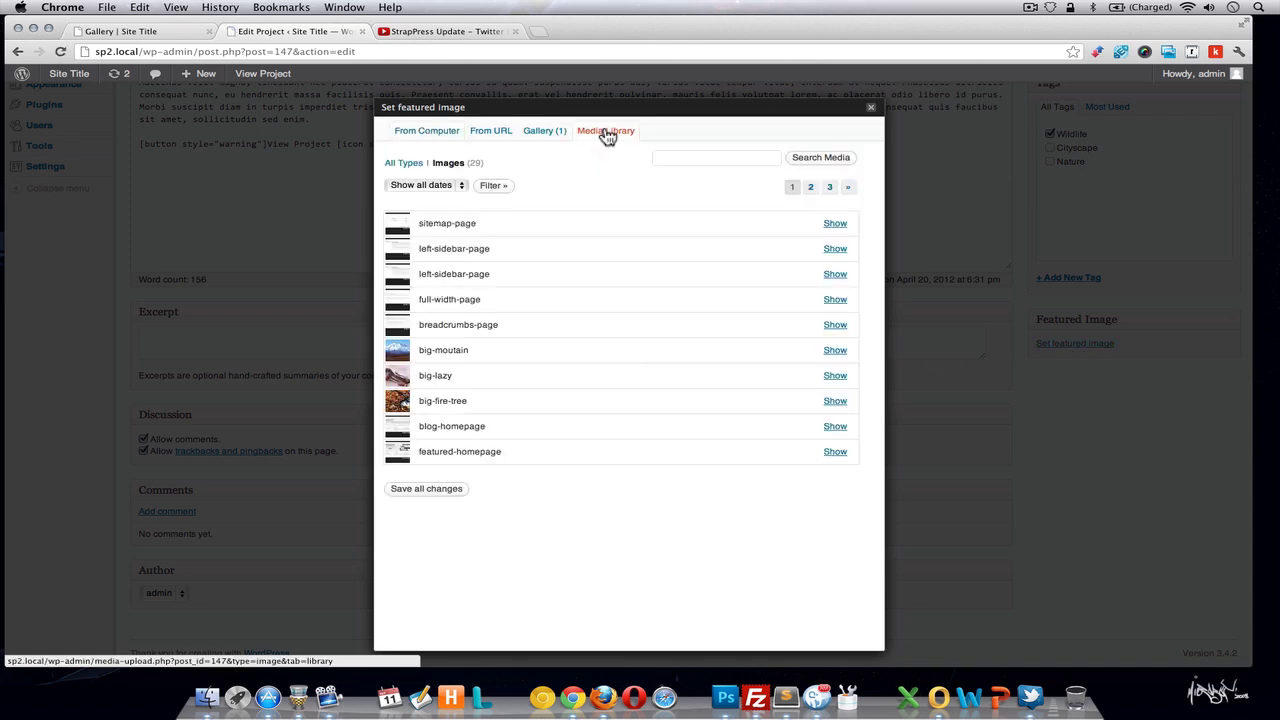
pyautogui.click(537, 134)
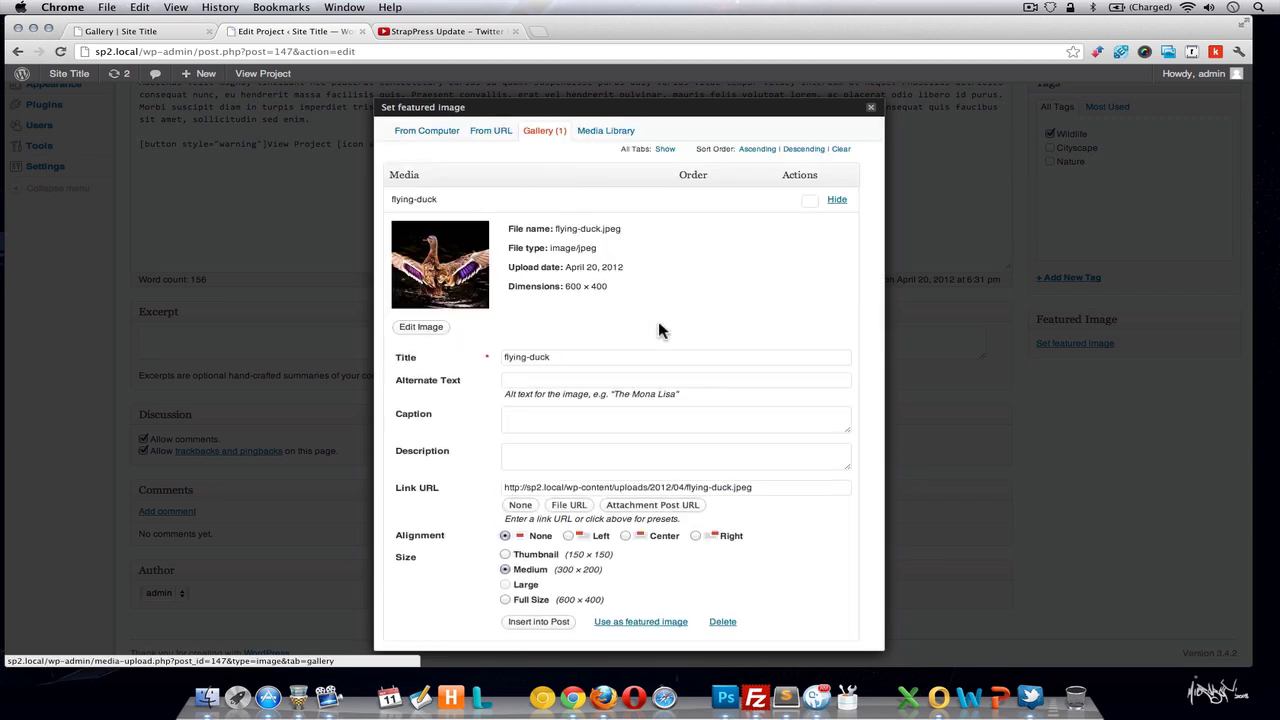
pyautogui.scroll(-2, 660, 325)
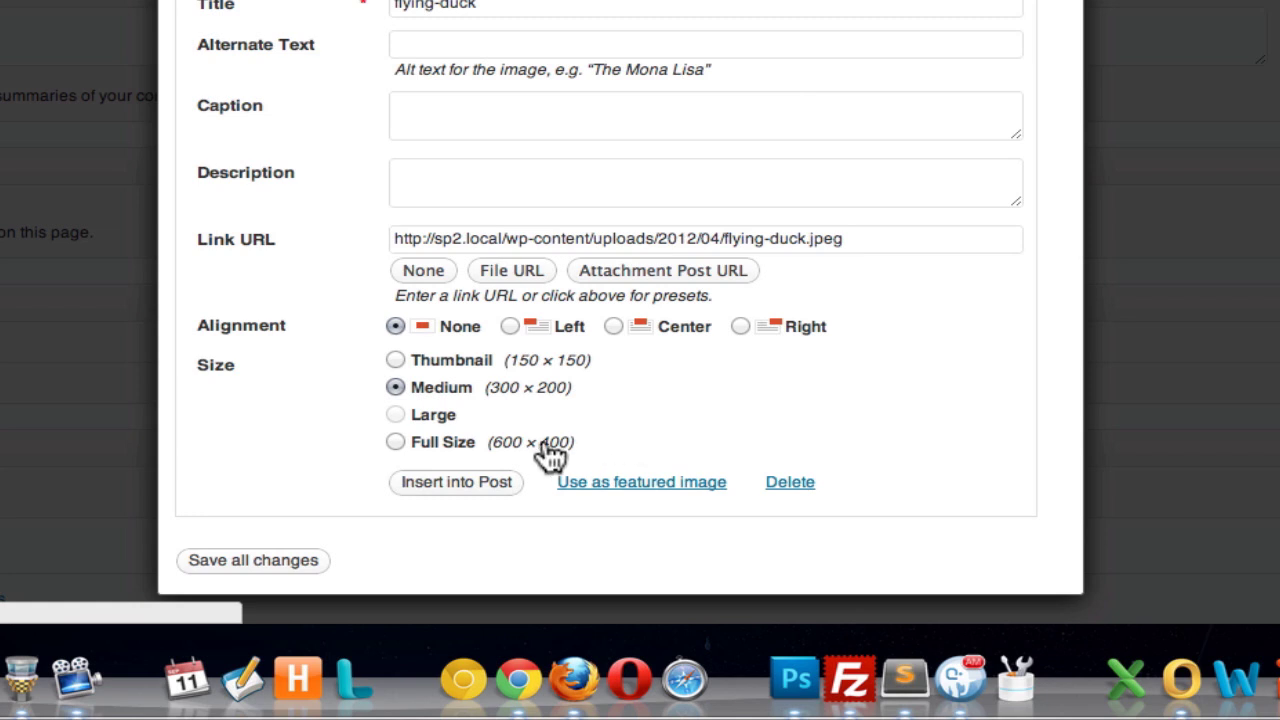
pyautogui.click(396, 442)
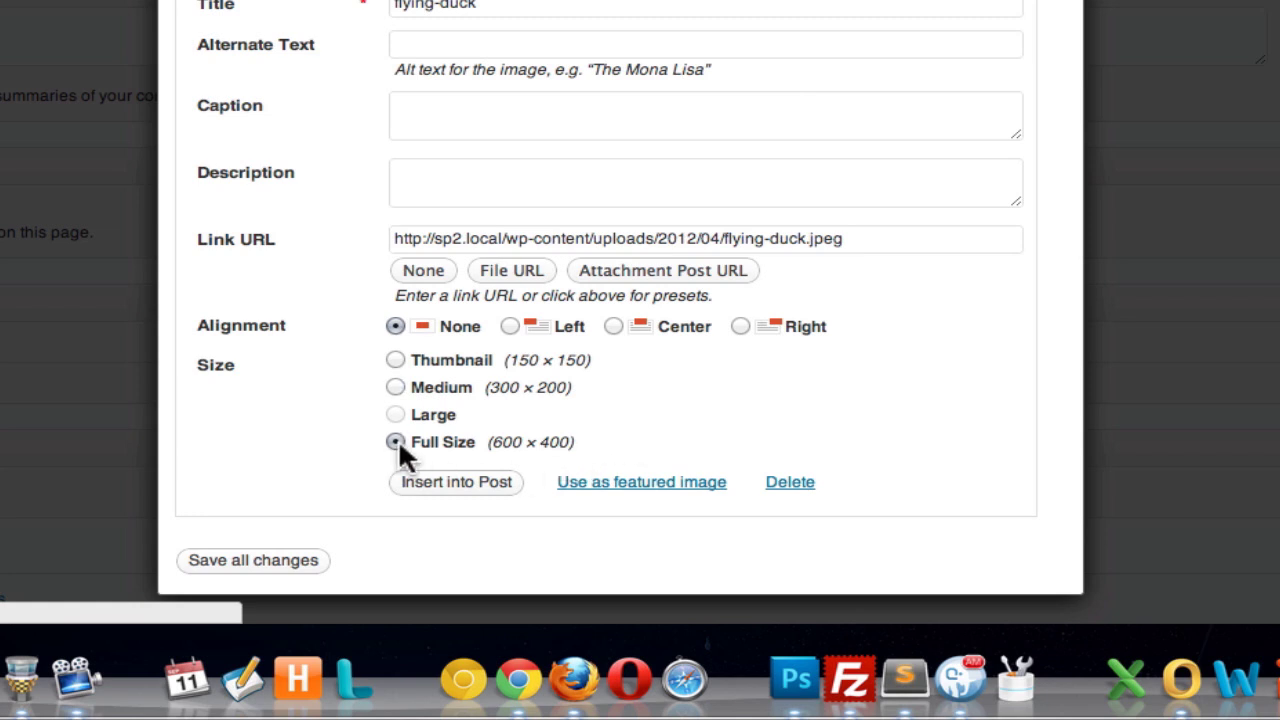
pyautogui.click(620, 486)
pyautogui.click(272, 562)
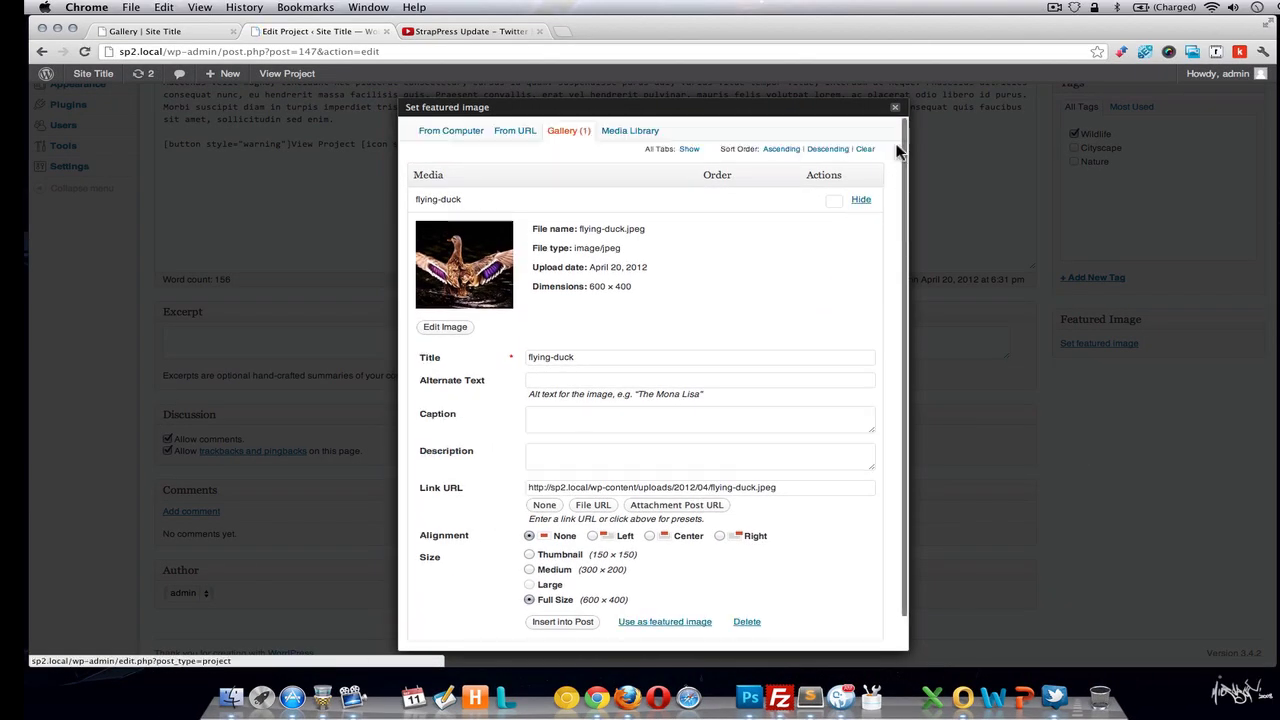
pyautogui.scroll(-1, 810, 310)
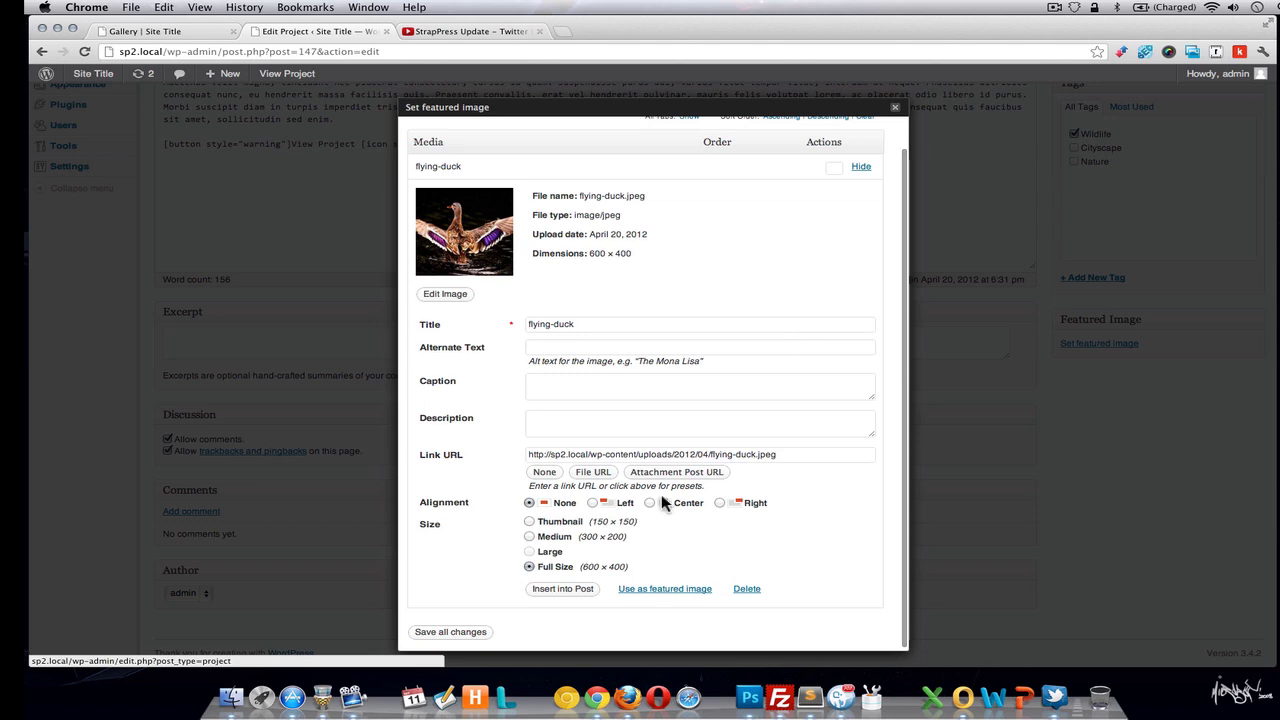
pyautogui.click(640, 589)
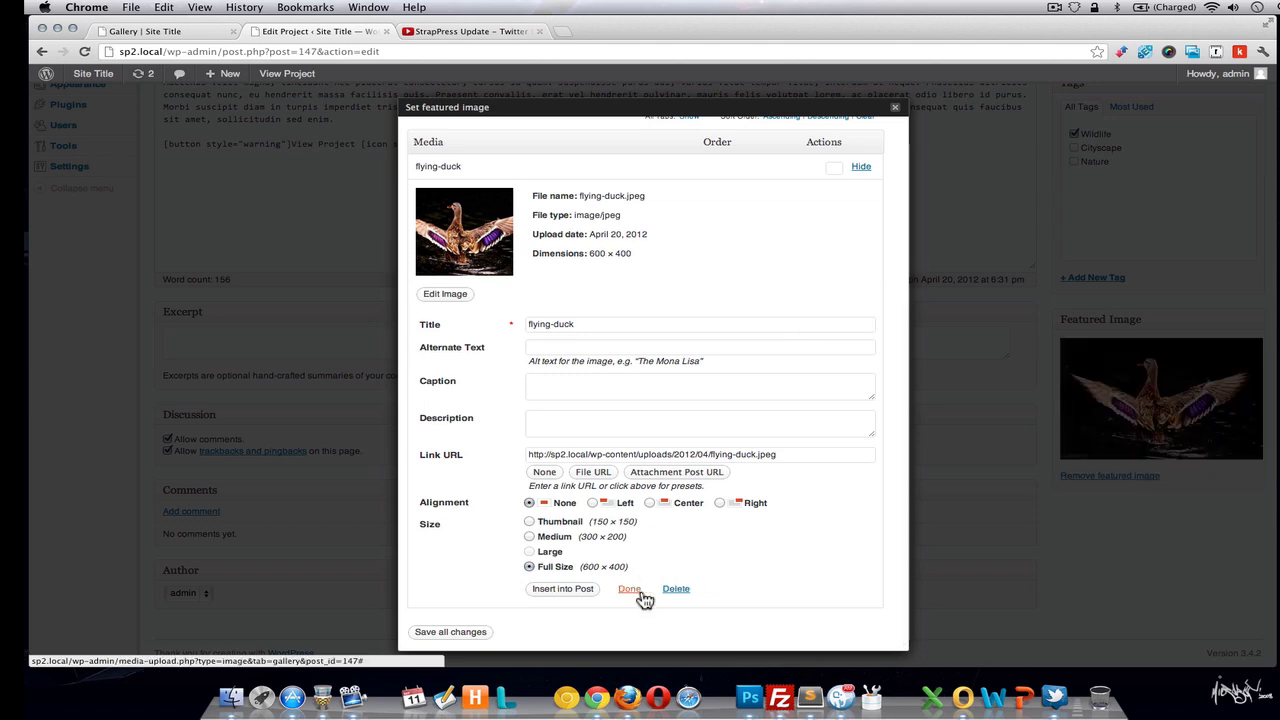
pyautogui.click(896, 109)
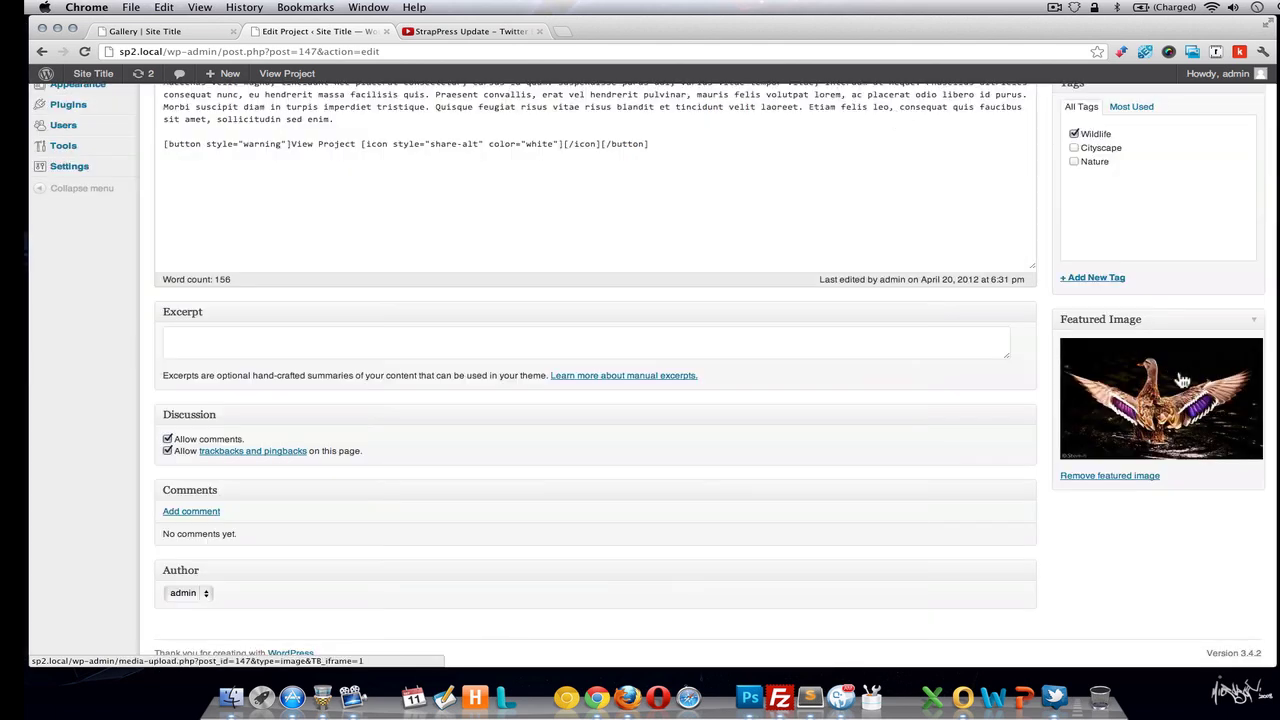
# Update the Flying Duck project and go to Appearance > Theme Options.
pyautogui.scroll(5, 995, 388)
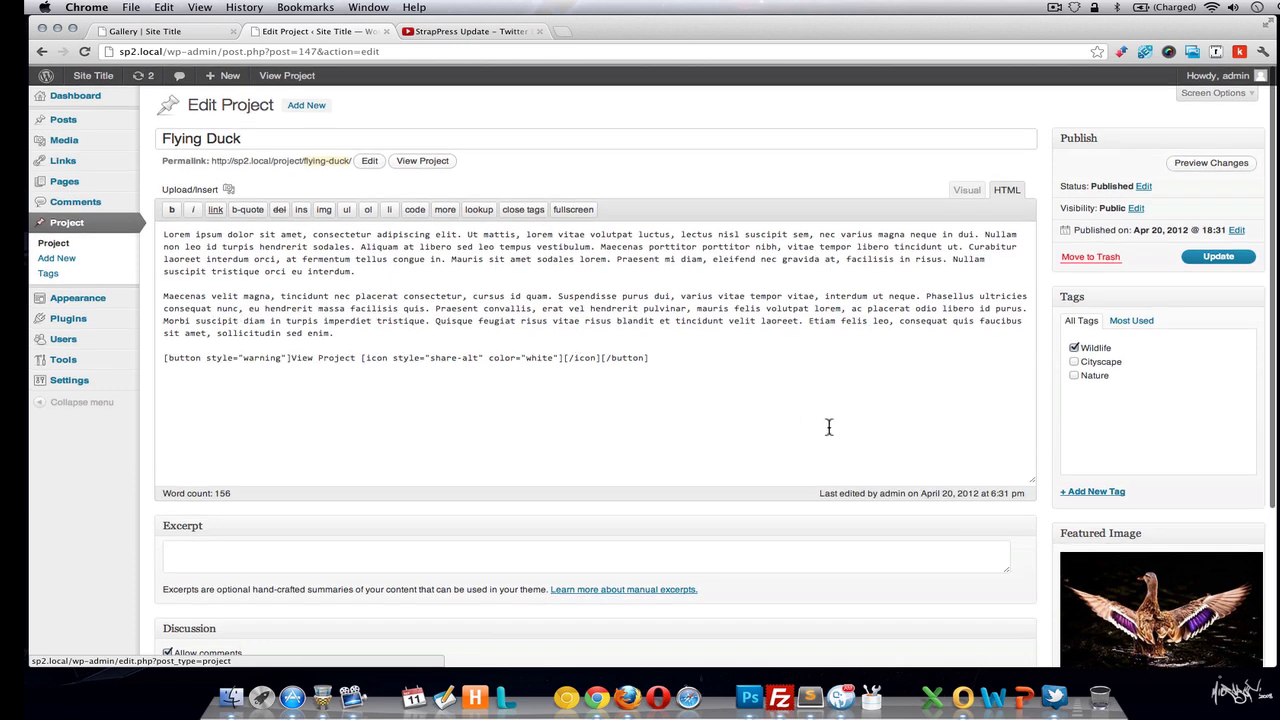
pyautogui.click(1218, 258)
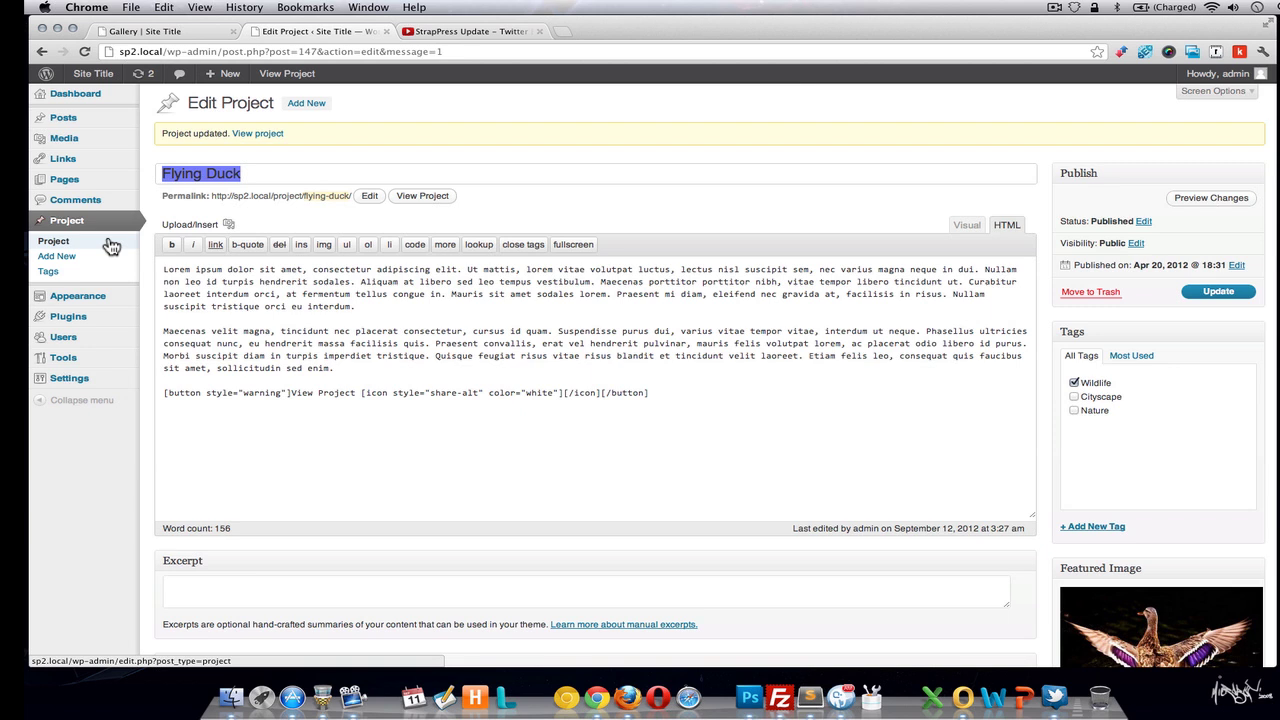
pyautogui.moveTo(100, 296)
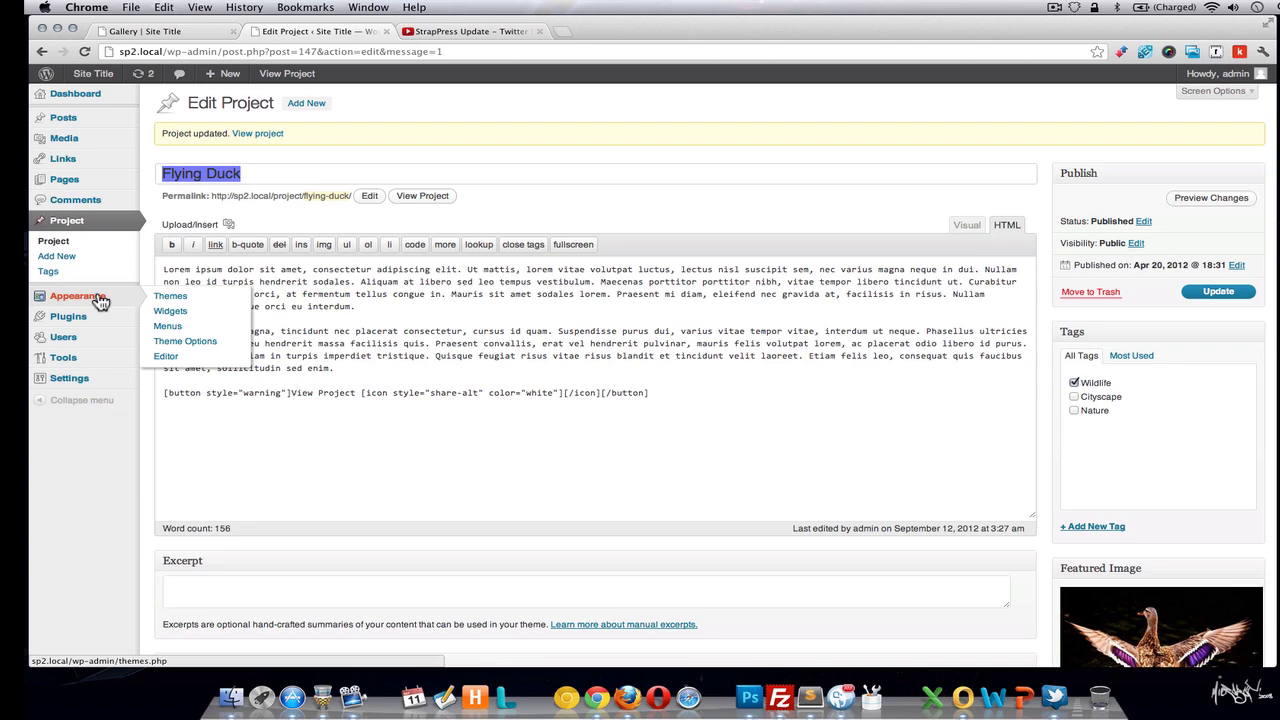
pyautogui.click(184, 342)
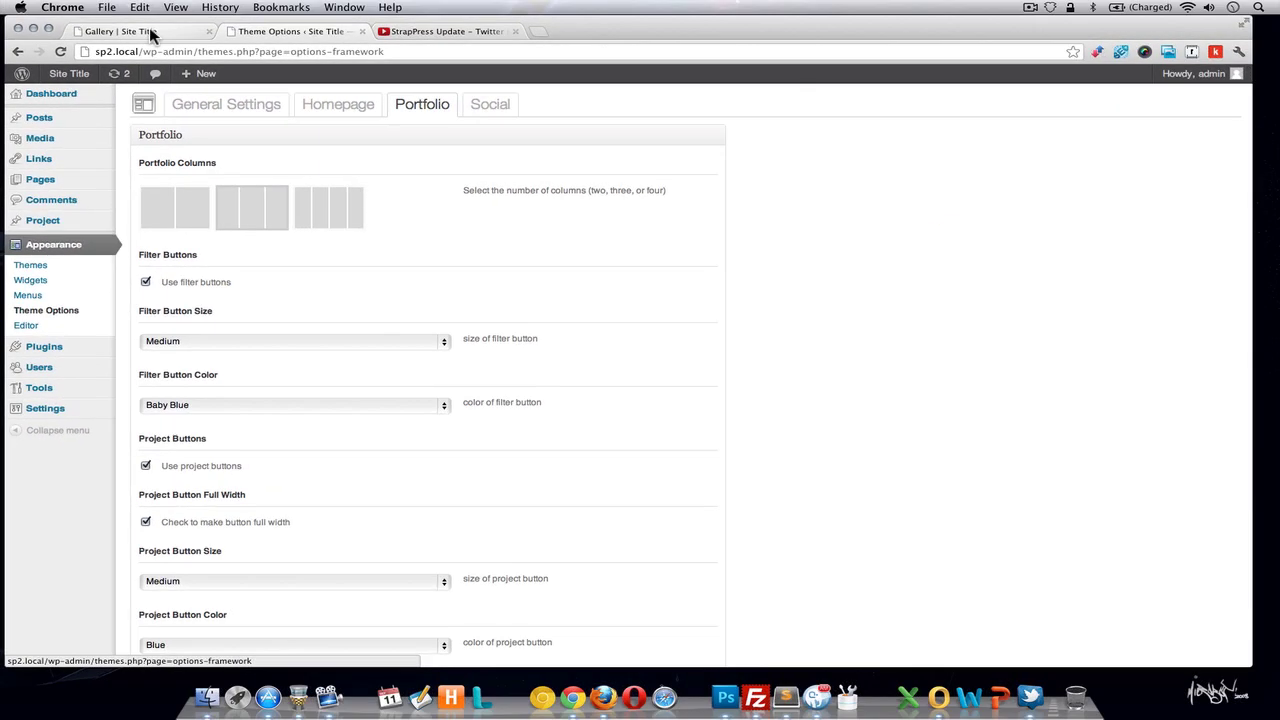
# Preview all projects in the Gallery, then save the Portfolio with a two-column layout.
pyautogui.click(150, 31)
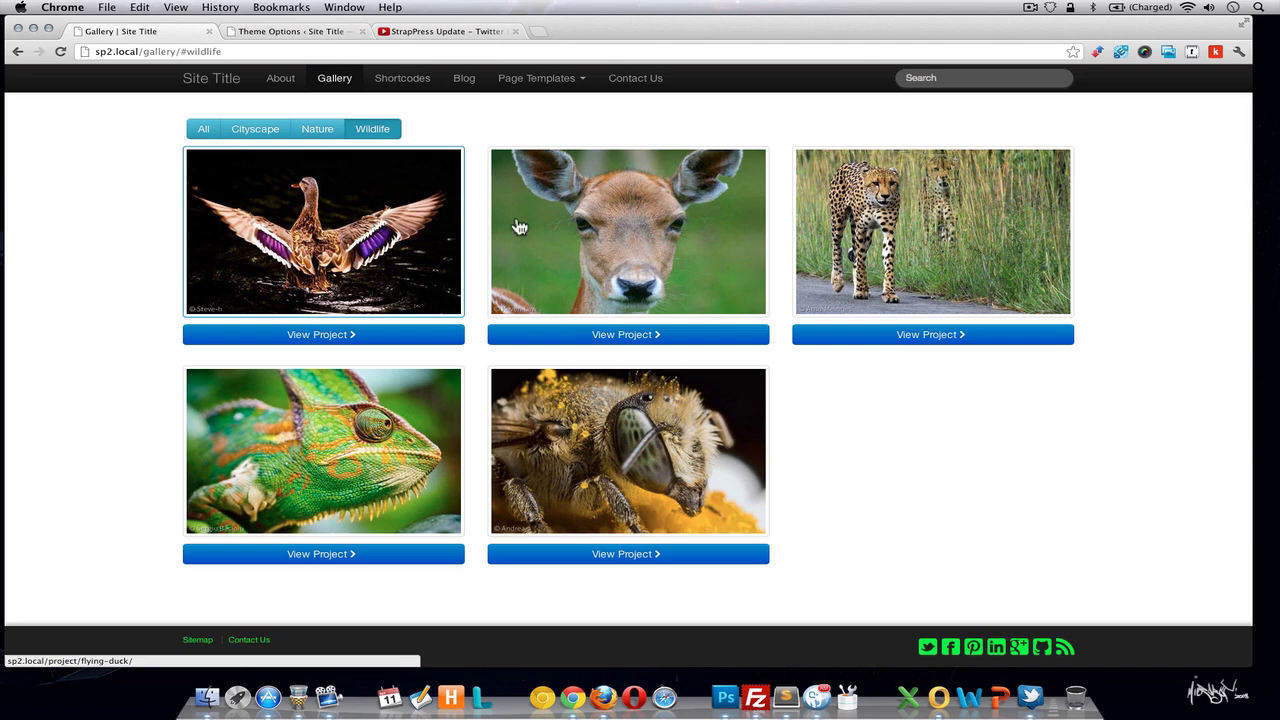
pyautogui.click(205, 136)
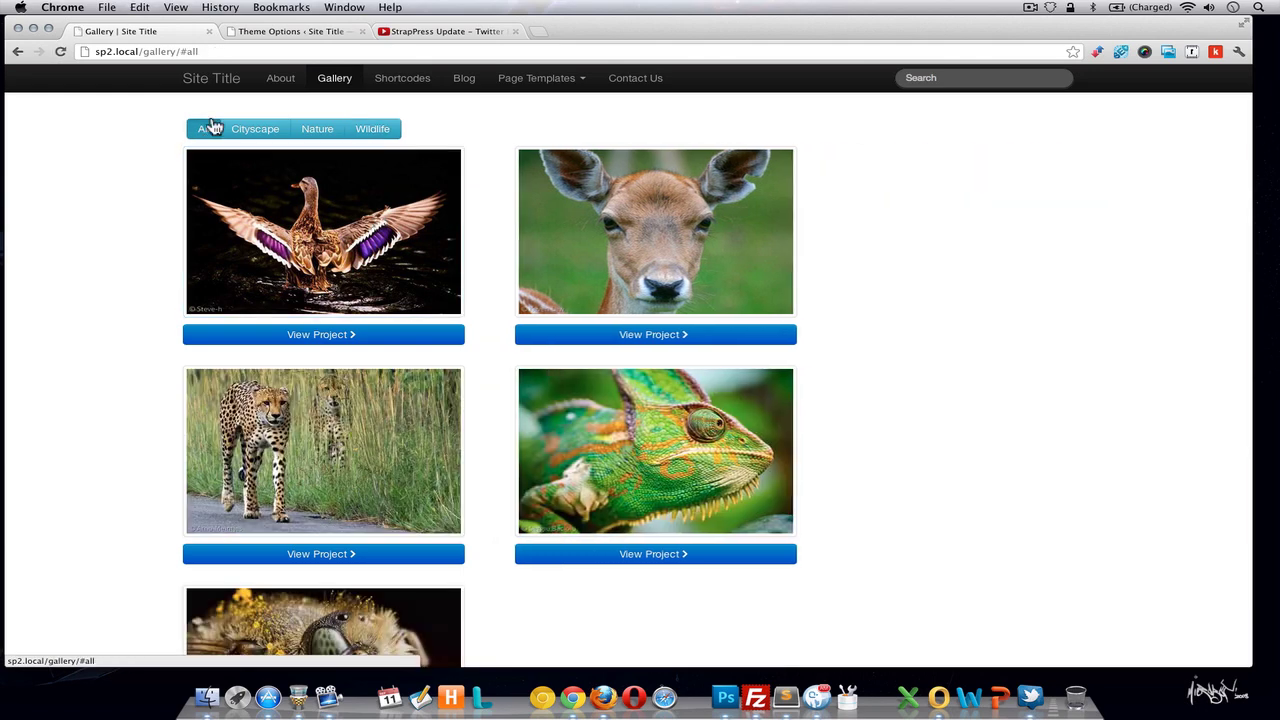
pyautogui.click(273, 33)
pyautogui.click(177, 215)
pyautogui.scroll(-5, 534, 309)
pyautogui.click(690, 594)
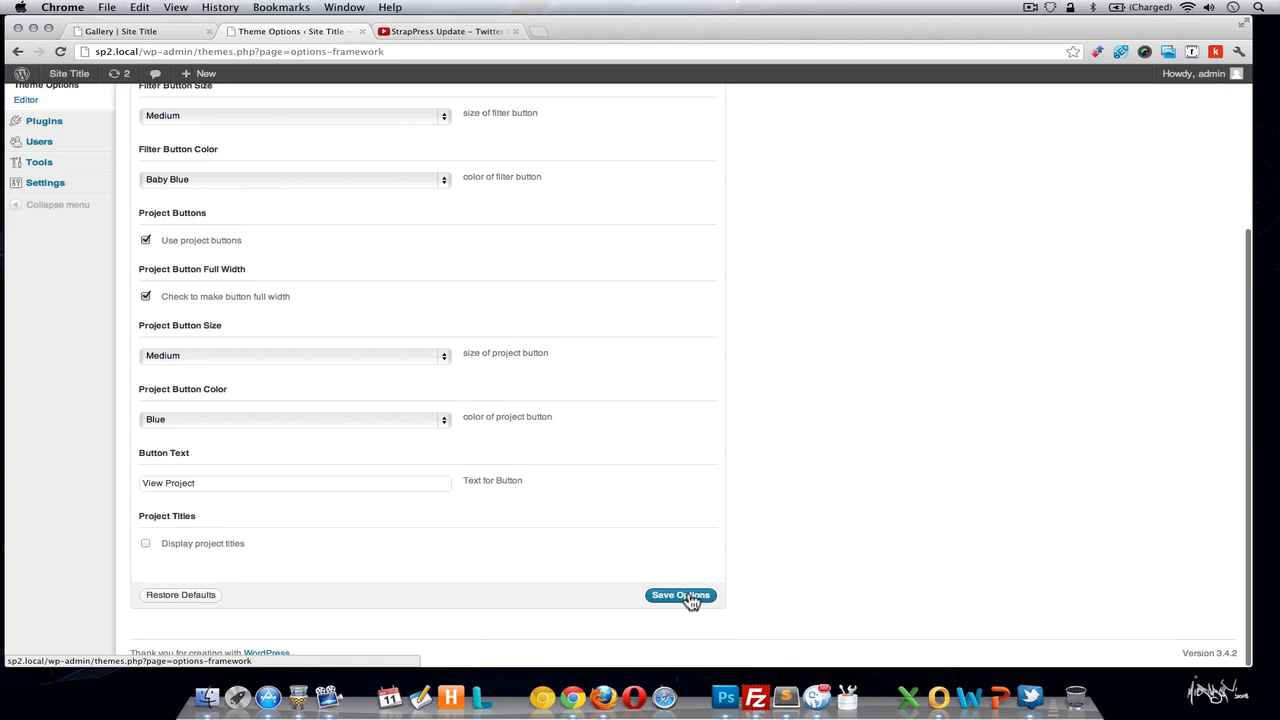
pyautogui.click(155, 32)
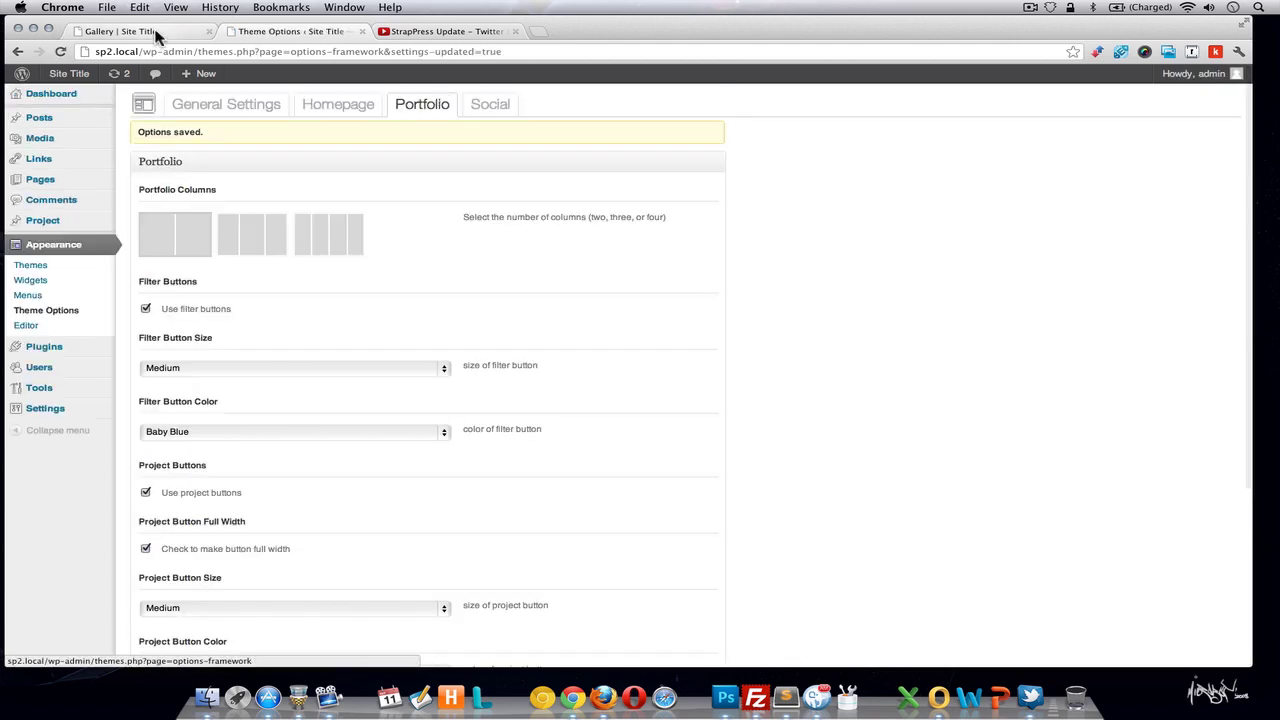
# Choose the four-column Portfolio layout and view the Gallery's four-per-row grid.
pyautogui.click(61, 52)
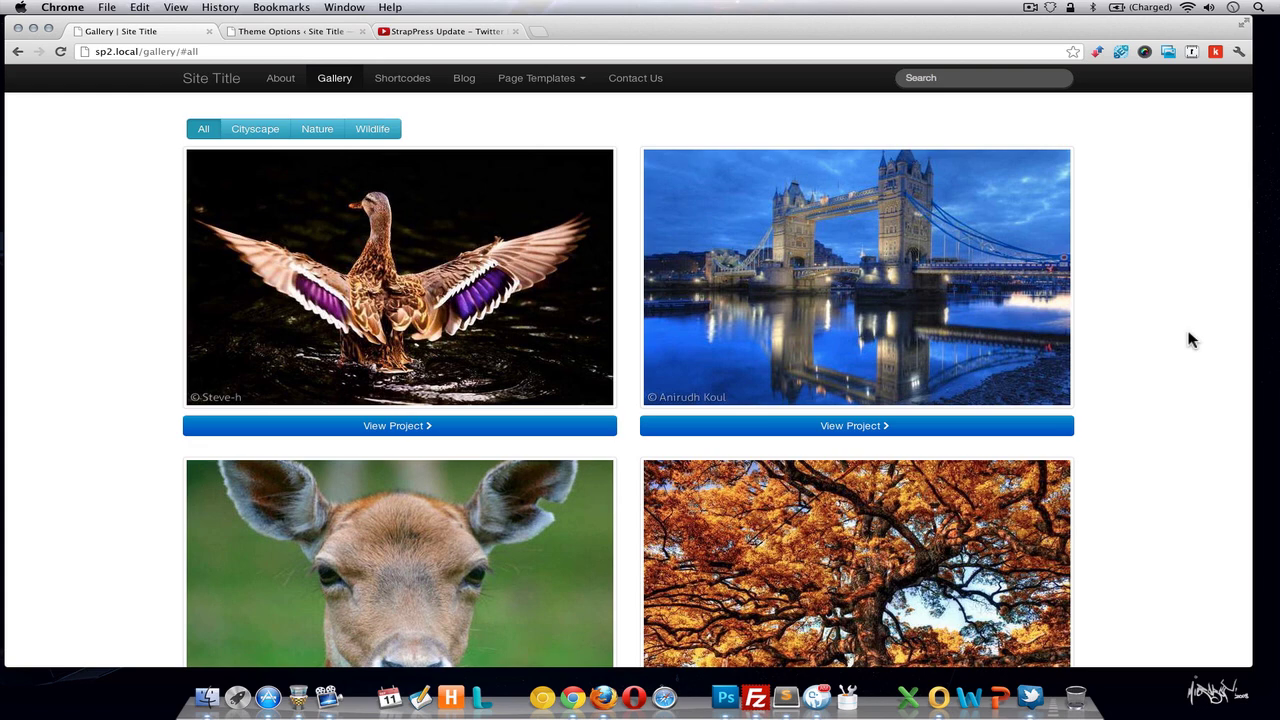
pyautogui.click(319, 31)
pyautogui.click(323, 193)
pyautogui.scroll(-5, 466, 312)
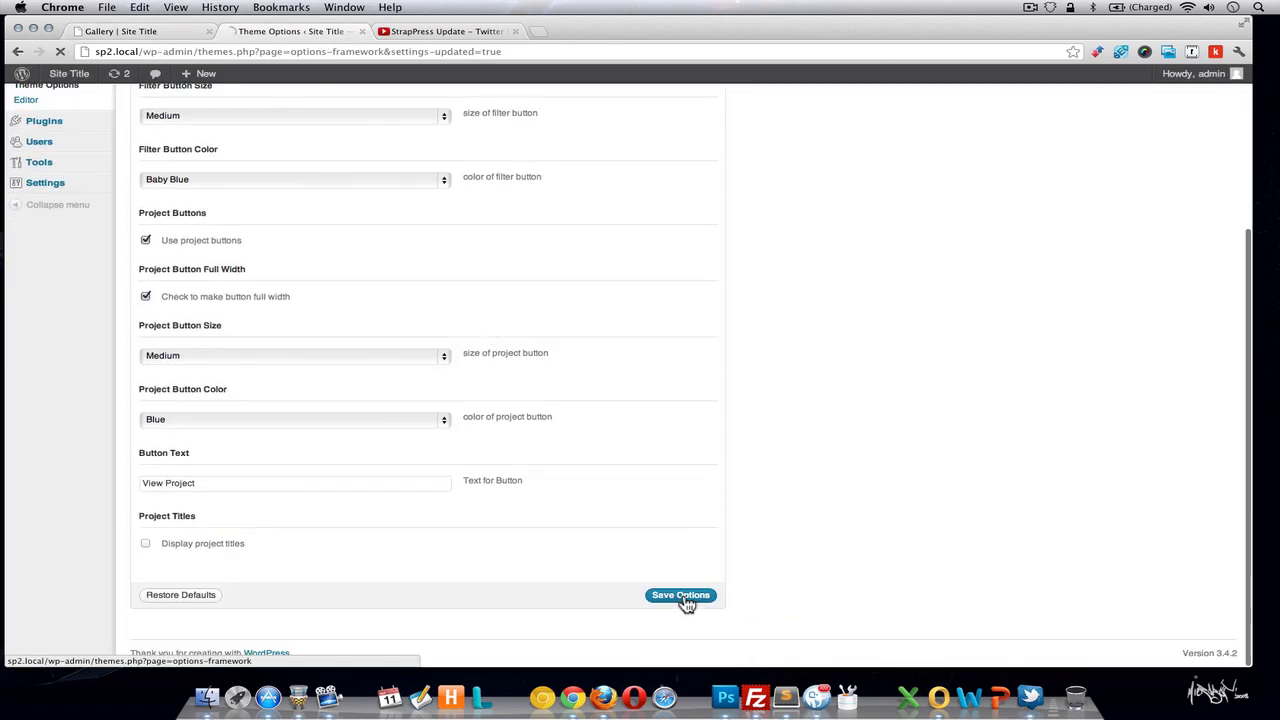
pyautogui.click(150, 34)
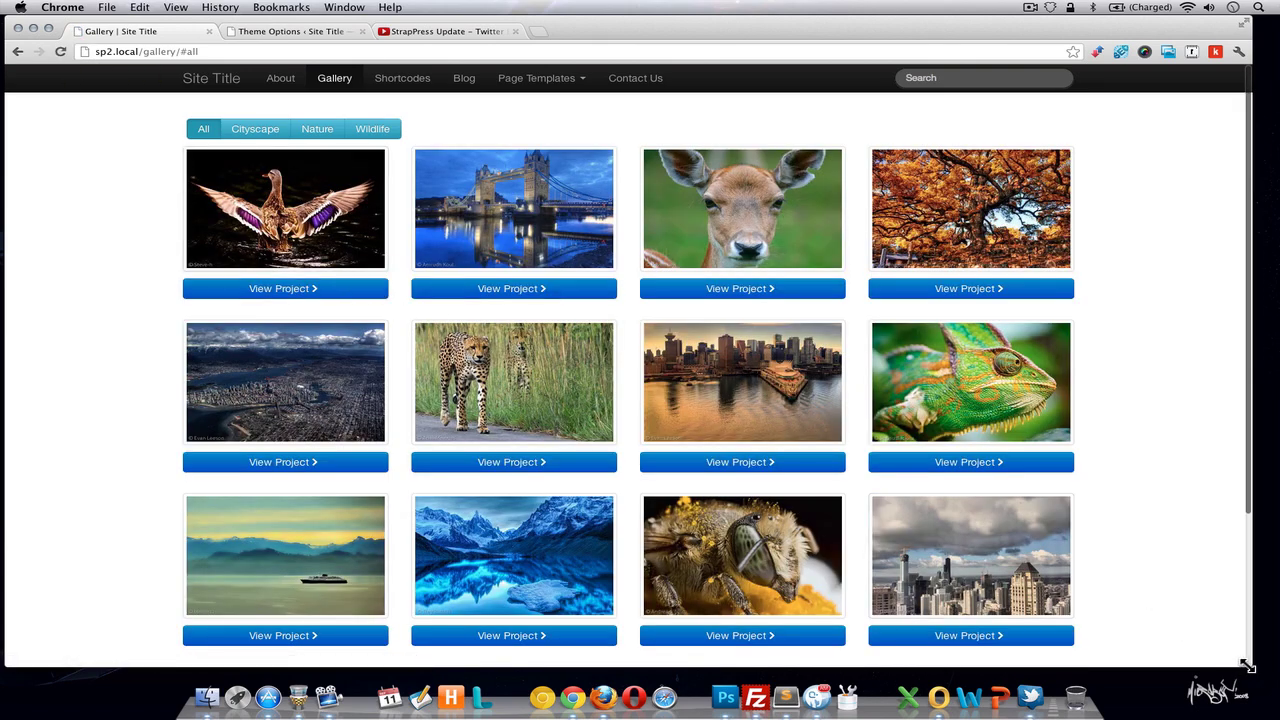
pyautogui.moveTo(1247, 665)
pyautogui.mouseDown()
pyautogui.moveTo(693, 624)
pyautogui.moveTo(458, 588)
pyautogui.moveTo(268, 535)
pyautogui.moveTo(1265, 665)
pyautogui.mouseUp()
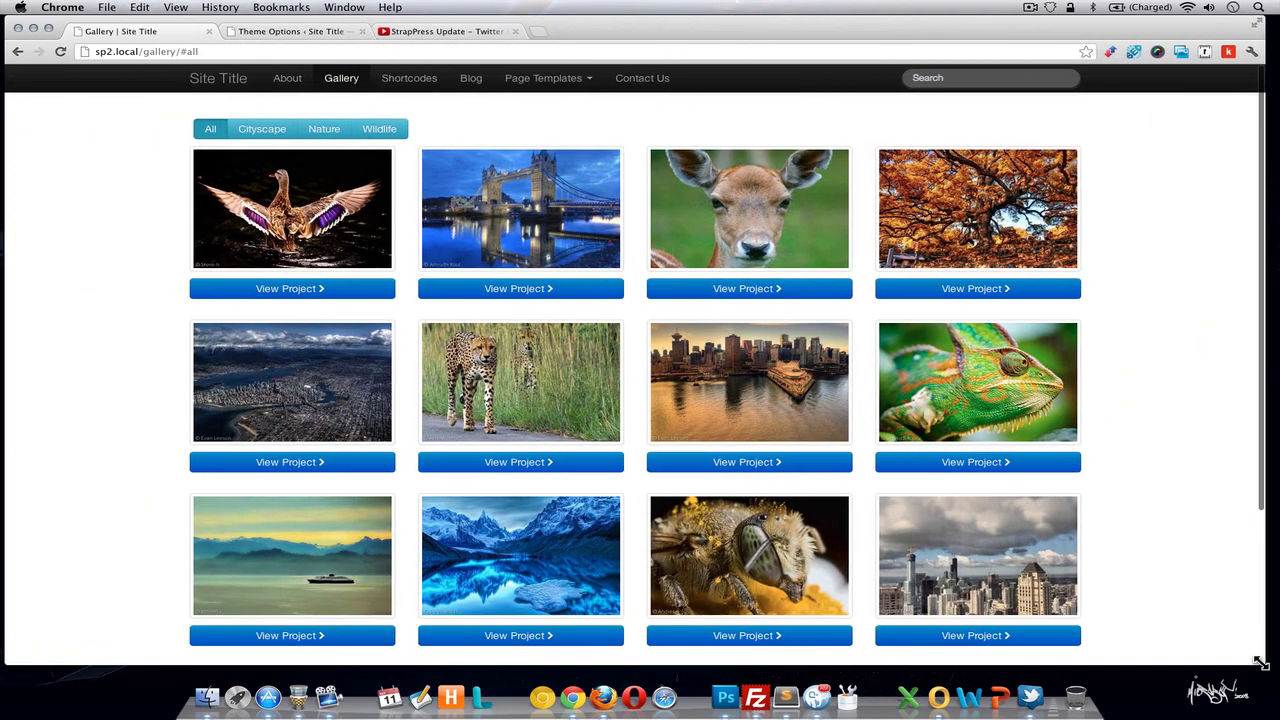
# Save Mini size and Black for the filter buttons, then reload the Gallery to see them.
pyautogui.click(290, 31)
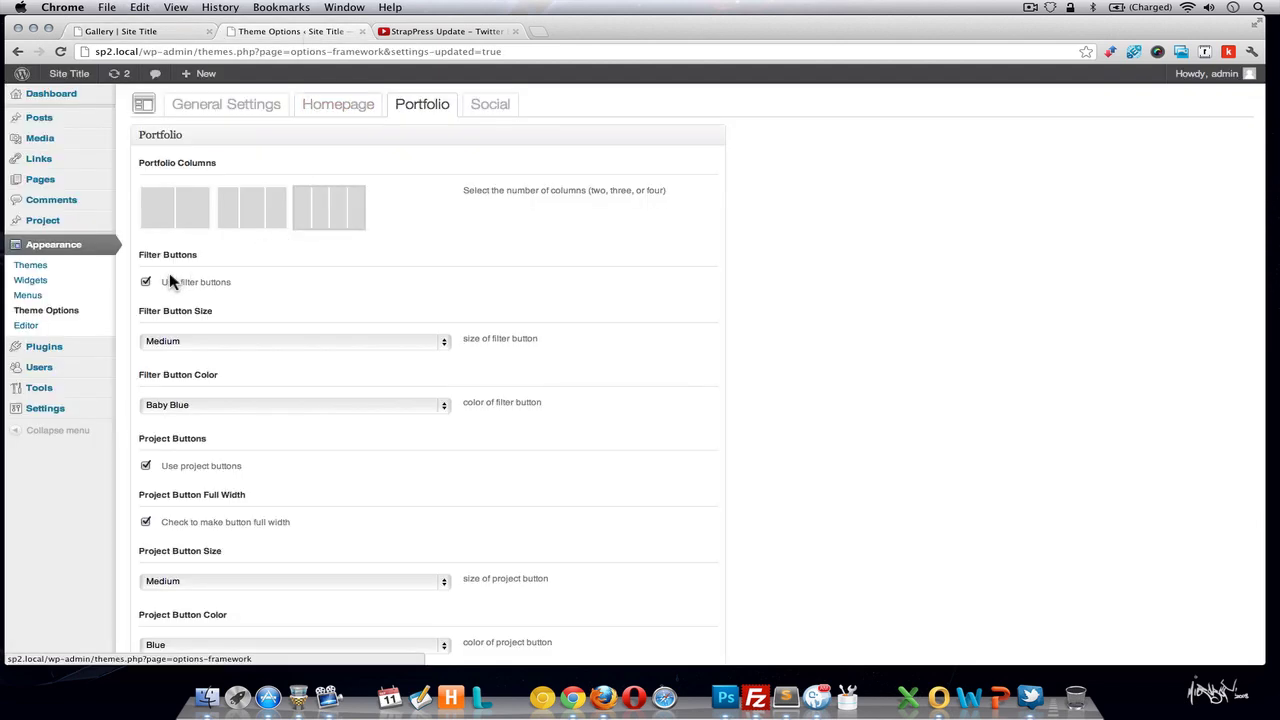
pyautogui.click(146, 31)
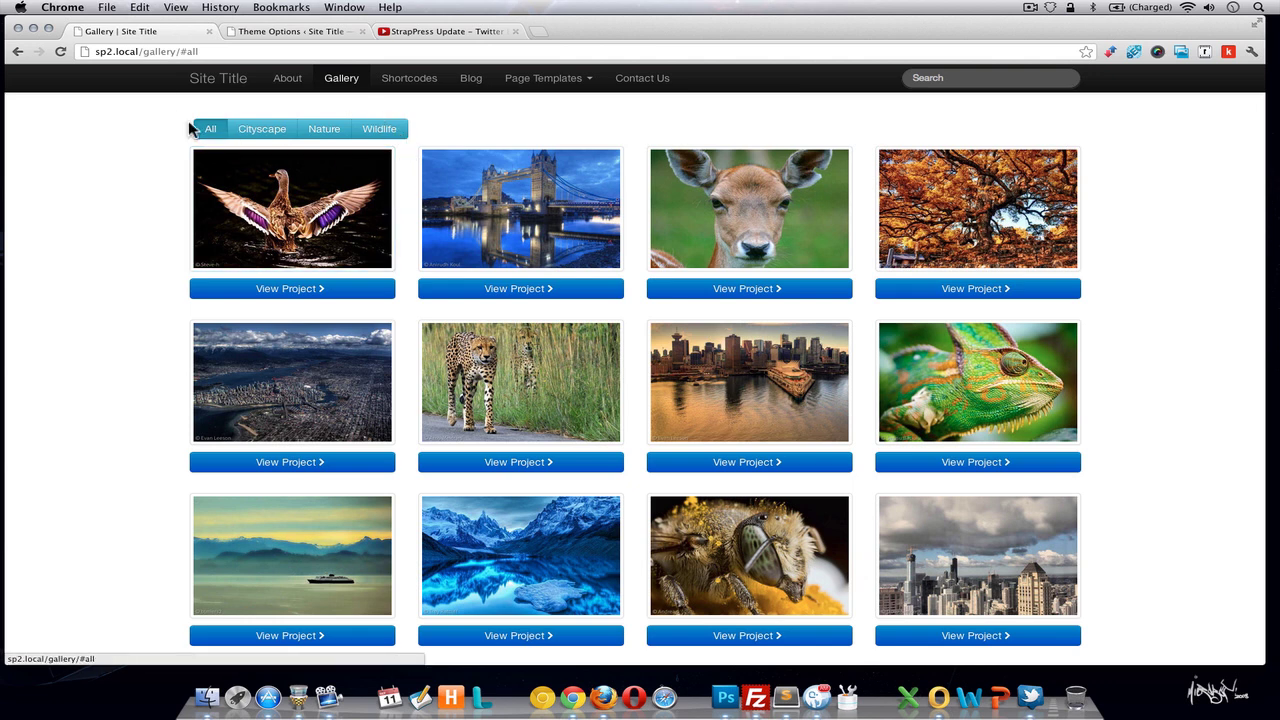
pyautogui.click(256, 40)
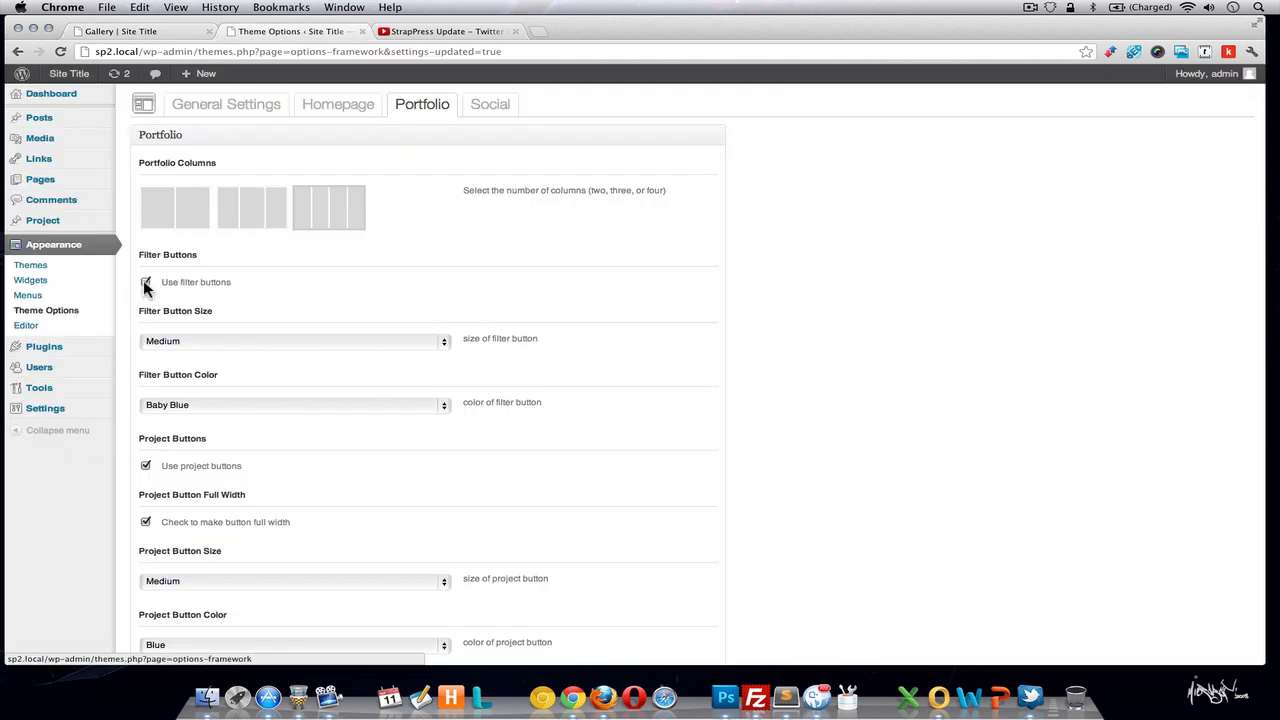
pyautogui.click(367, 340)
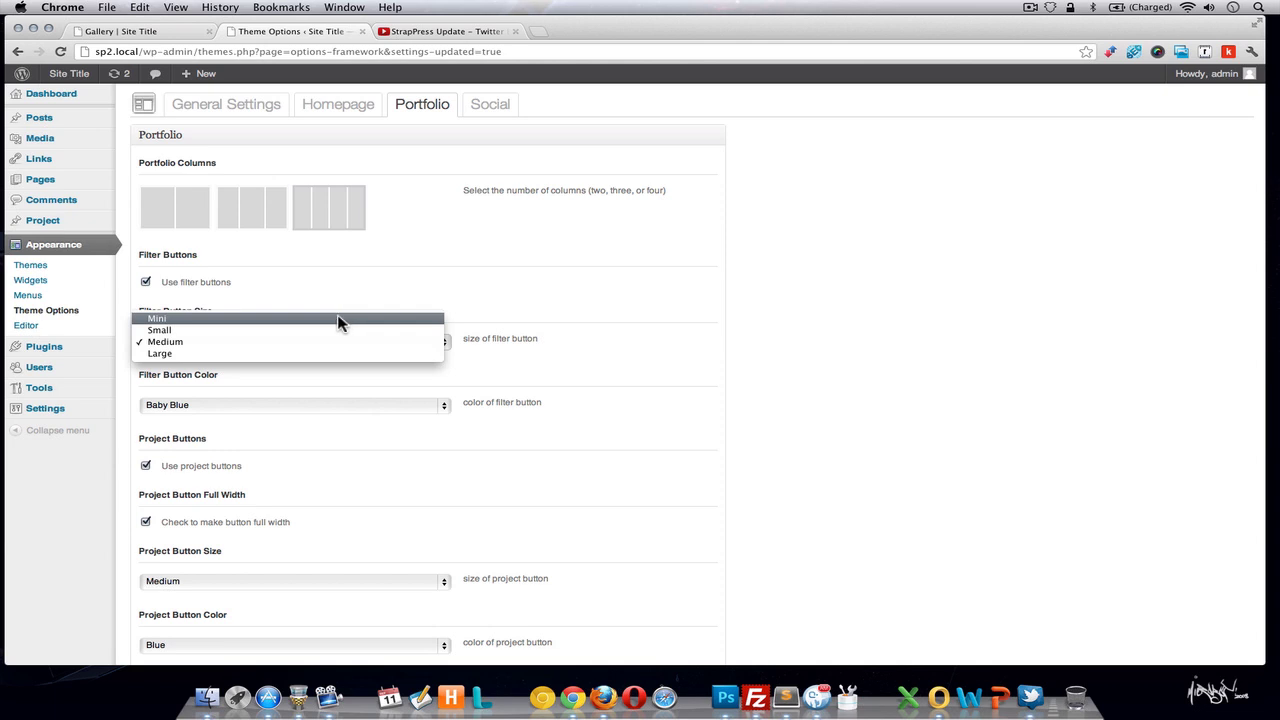
pyautogui.click(337, 318)
pyautogui.click(301, 404)
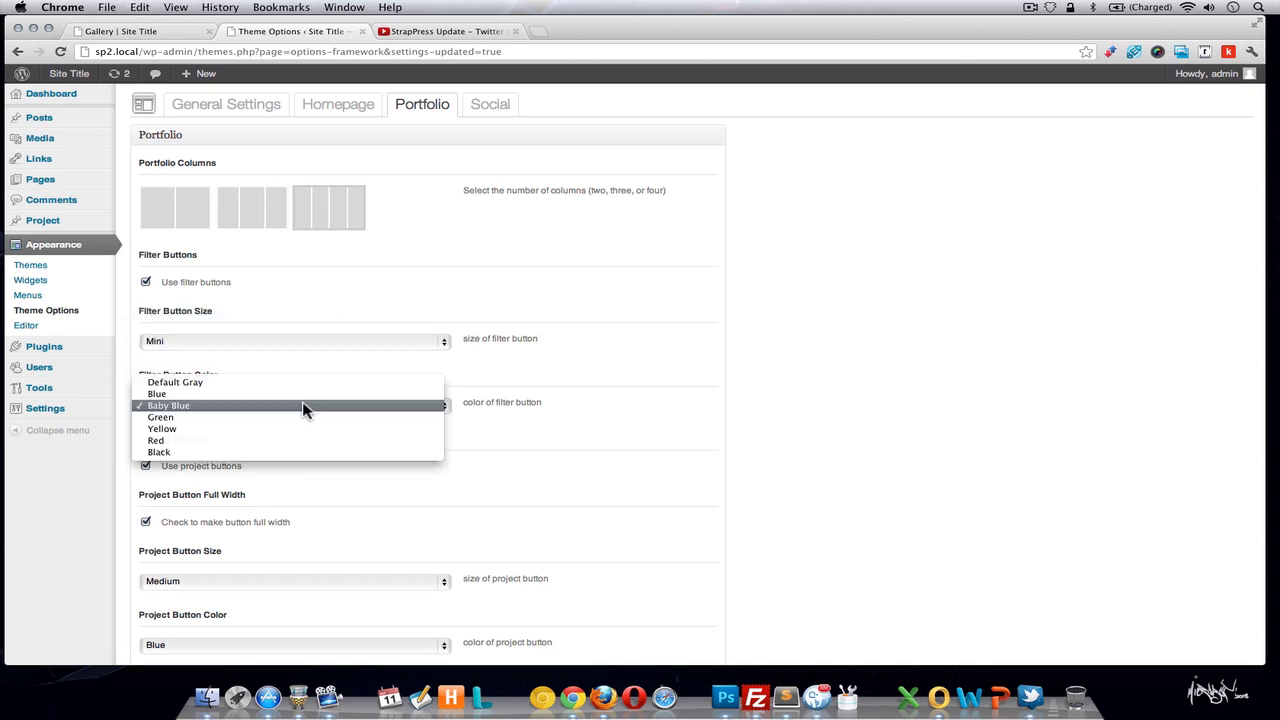
pyautogui.click(277, 452)
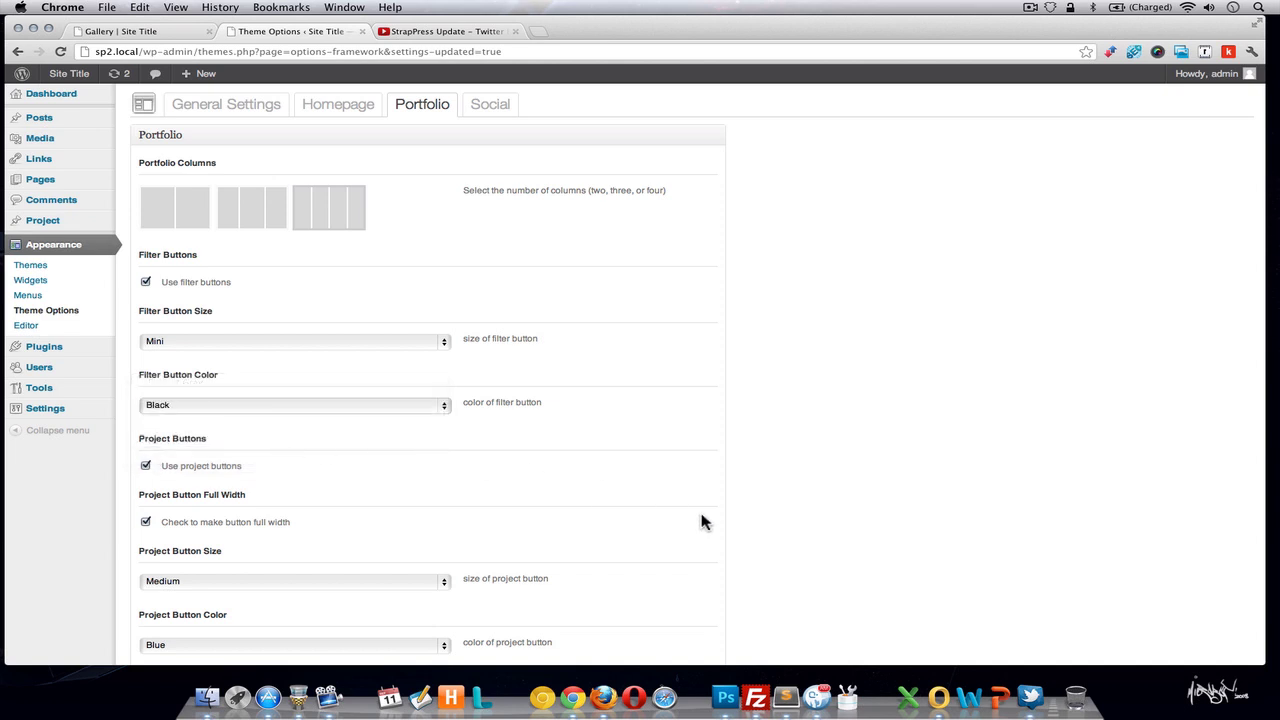
pyautogui.scroll(-5, 701, 521)
pyautogui.click(680, 592)
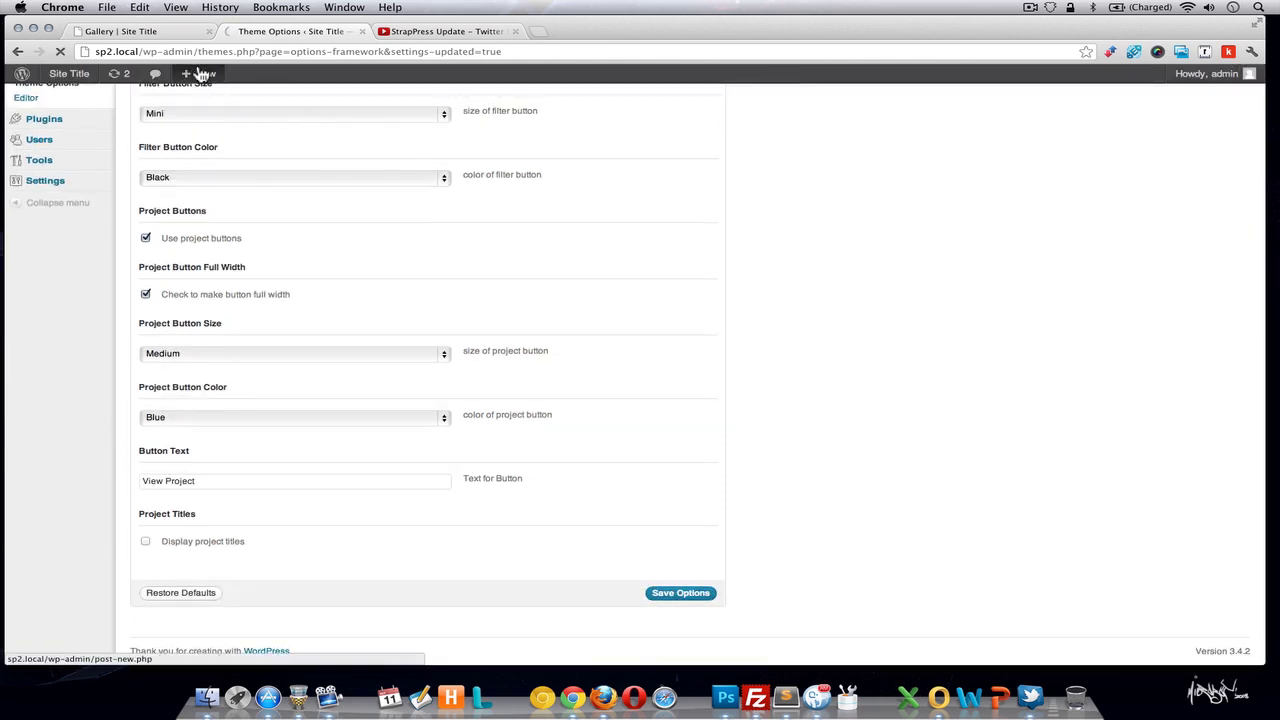
pyautogui.click(160, 36)
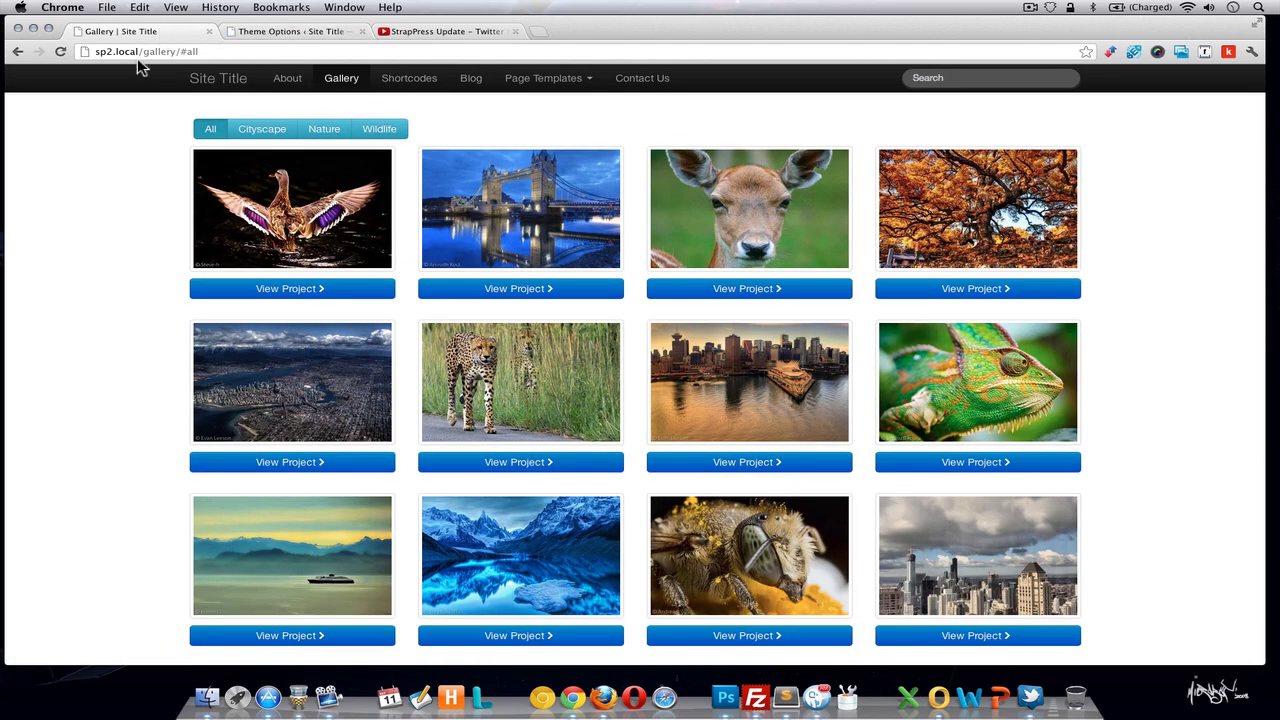
pyautogui.click(61, 55)
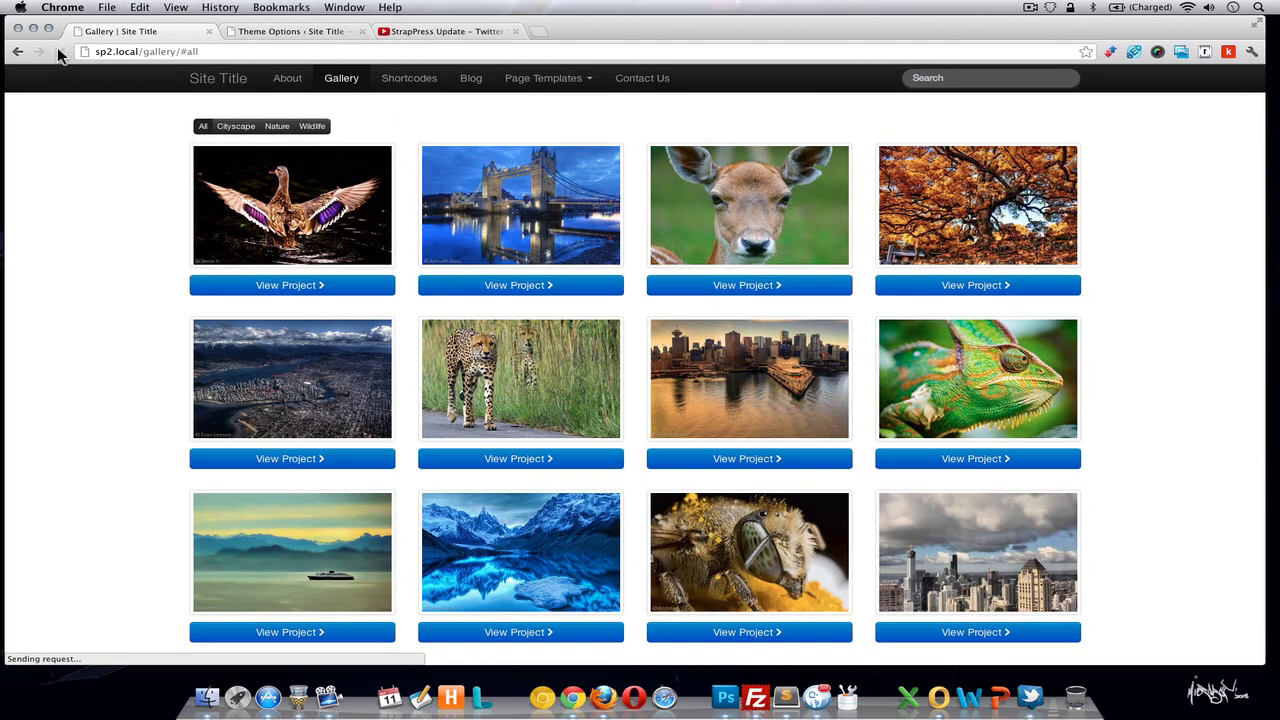
# Filter the Gallery to Nature projects, then turn off full-width project buttons.
pyautogui.click(312, 127)
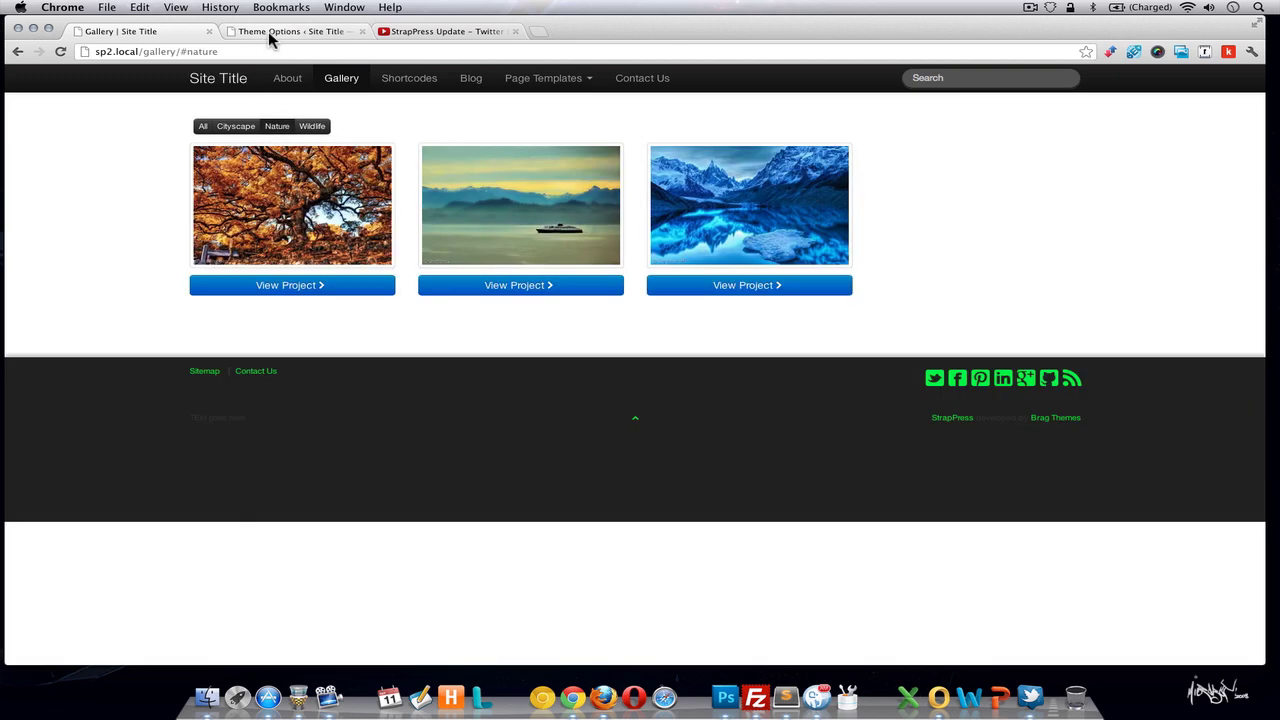
pyautogui.click(268, 31)
pyautogui.scroll(5, 460, 240)
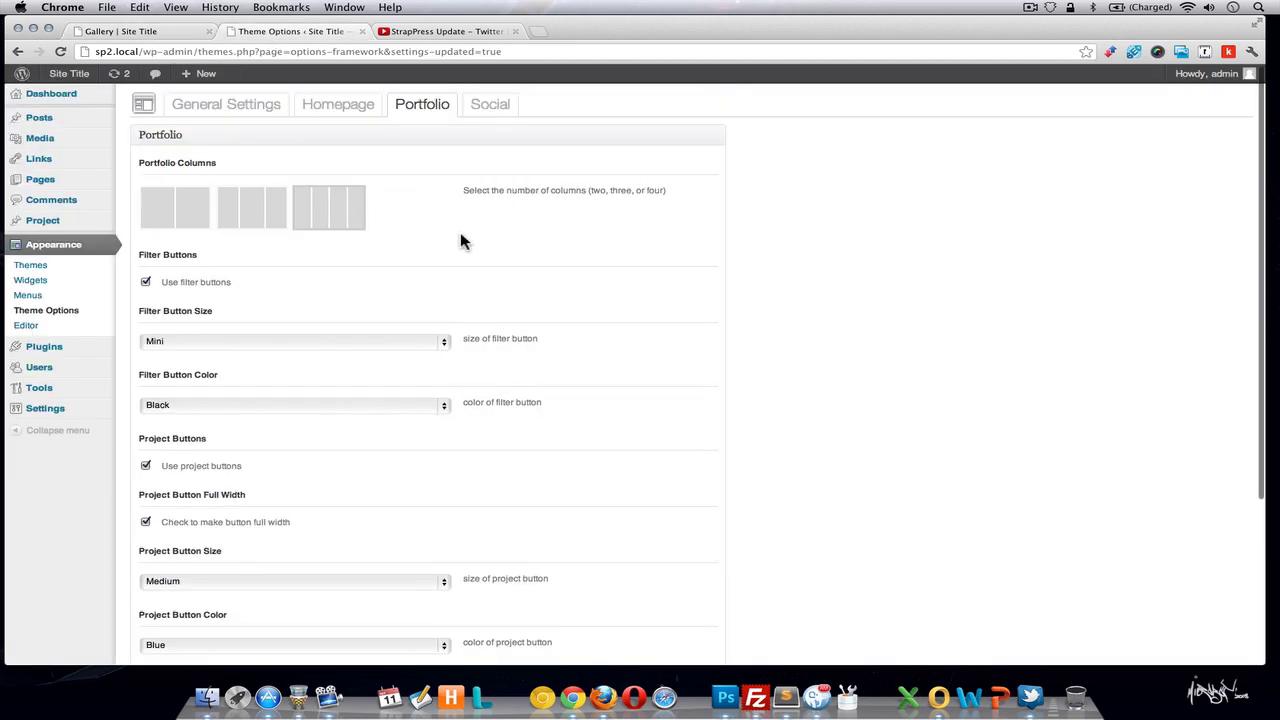
pyautogui.scroll(-3, 676, 337)
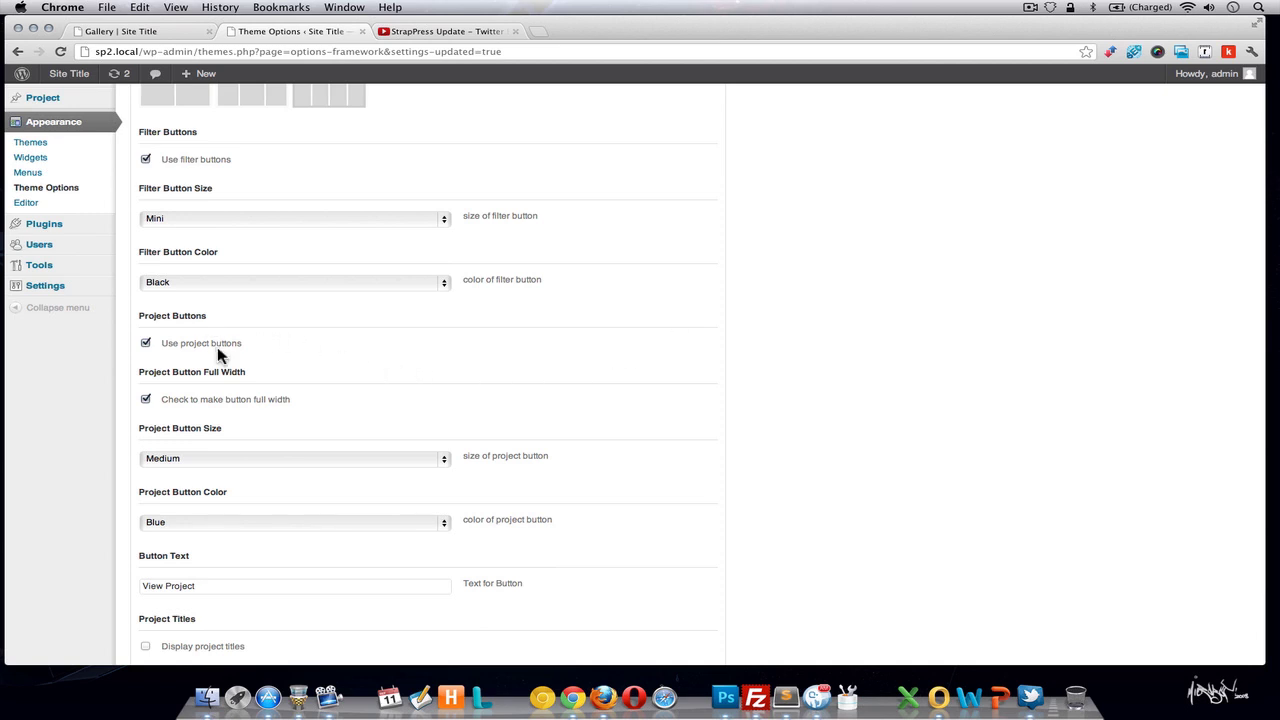
pyautogui.click(163, 33)
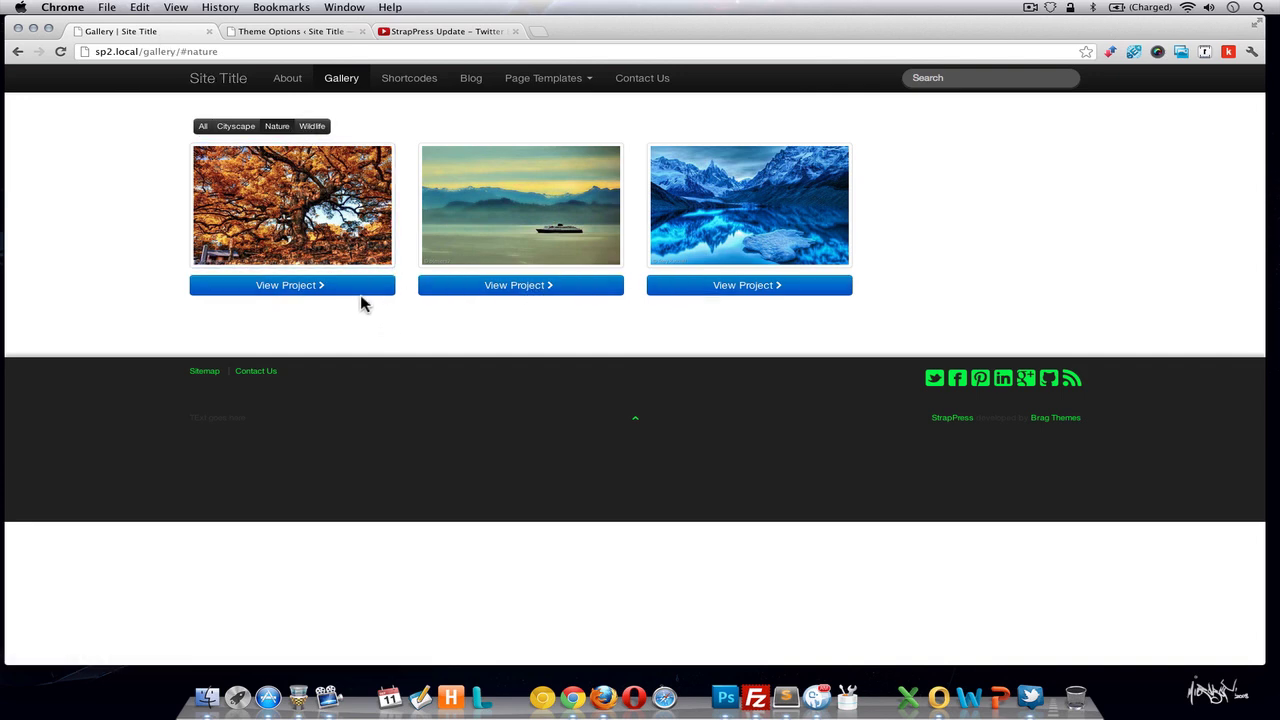
pyautogui.click(289, 33)
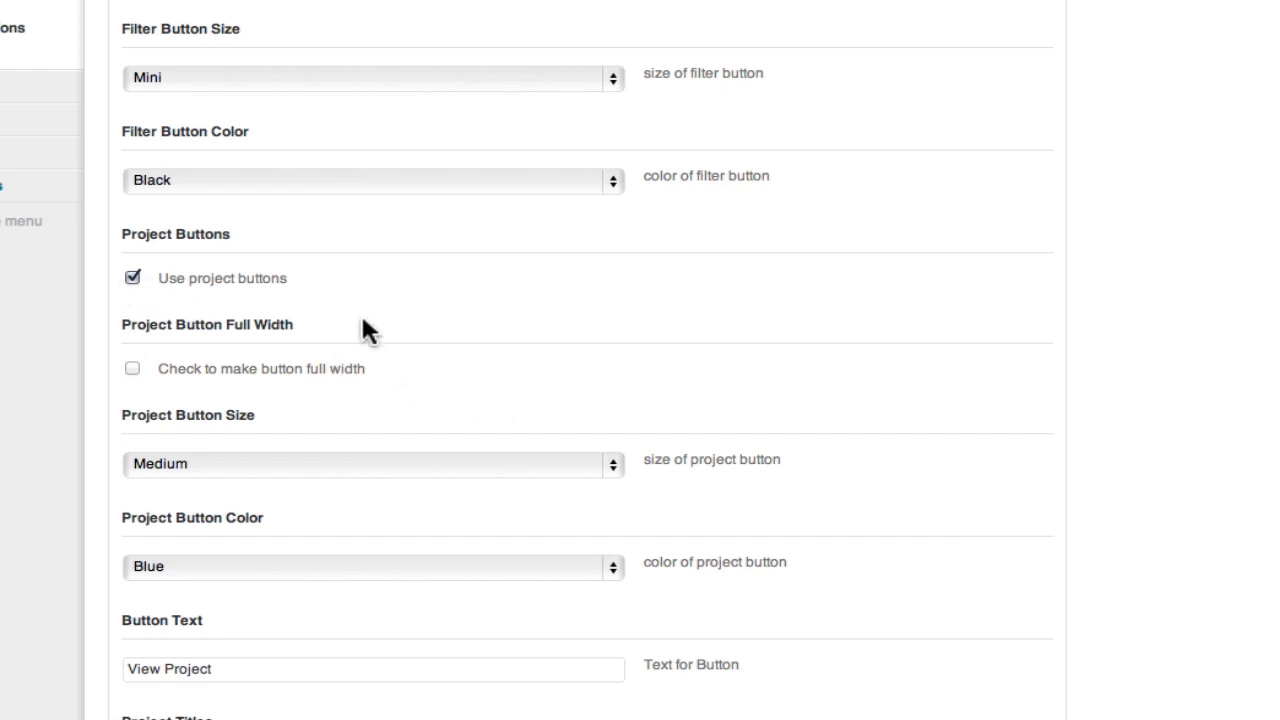
# Make the project buttons Large and Yellow in the Portfolio options.
pyautogui.scroll(-2, 394, 354)
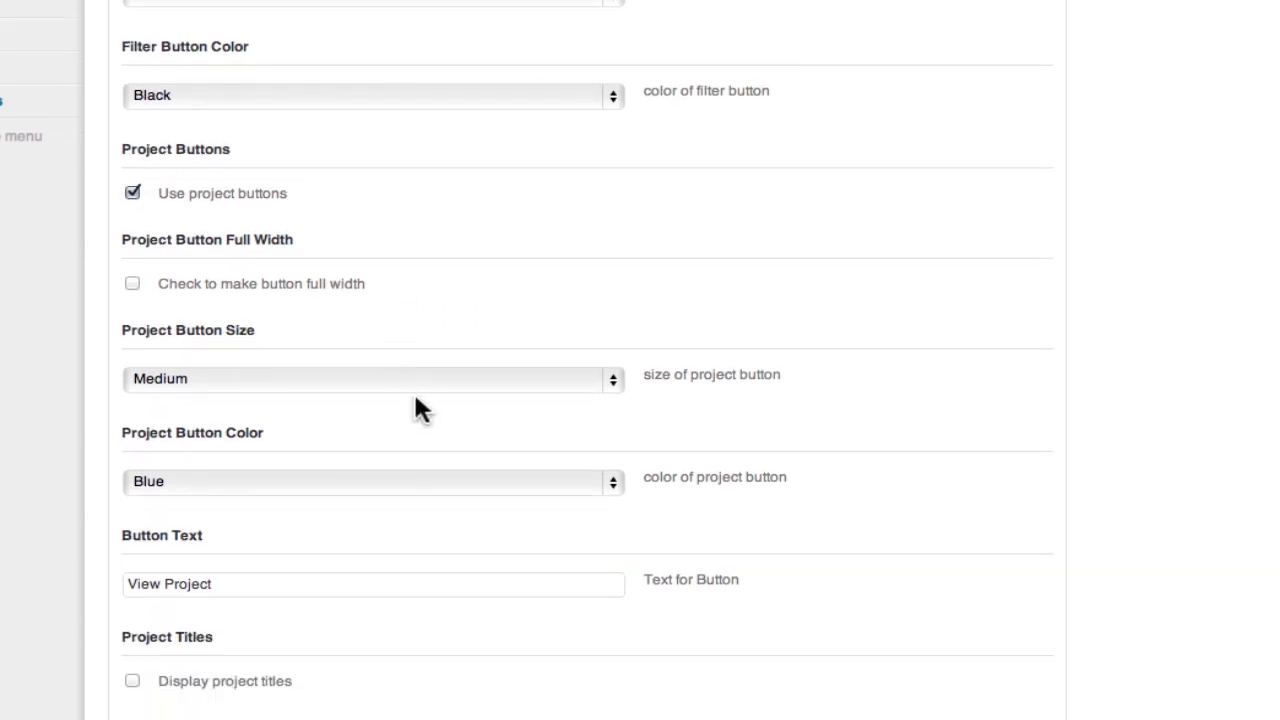
pyautogui.click(410, 382)
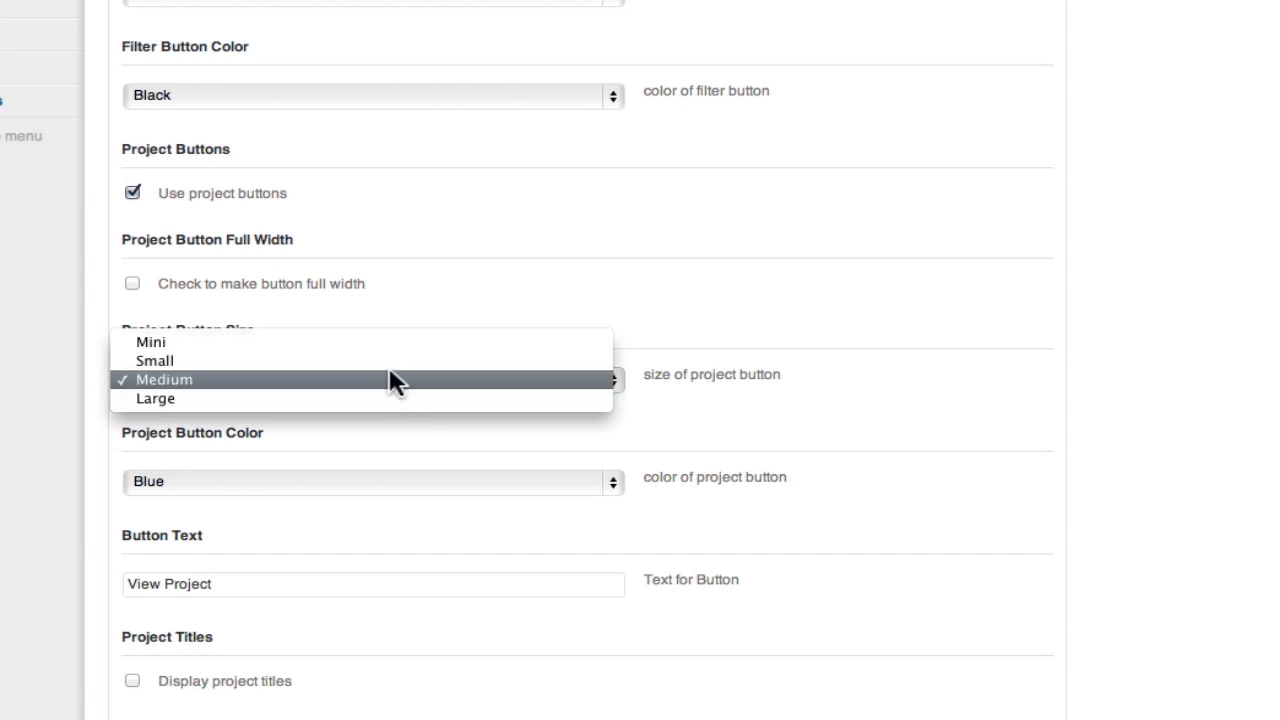
pyautogui.click(378, 396)
pyautogui.click(337, 481)
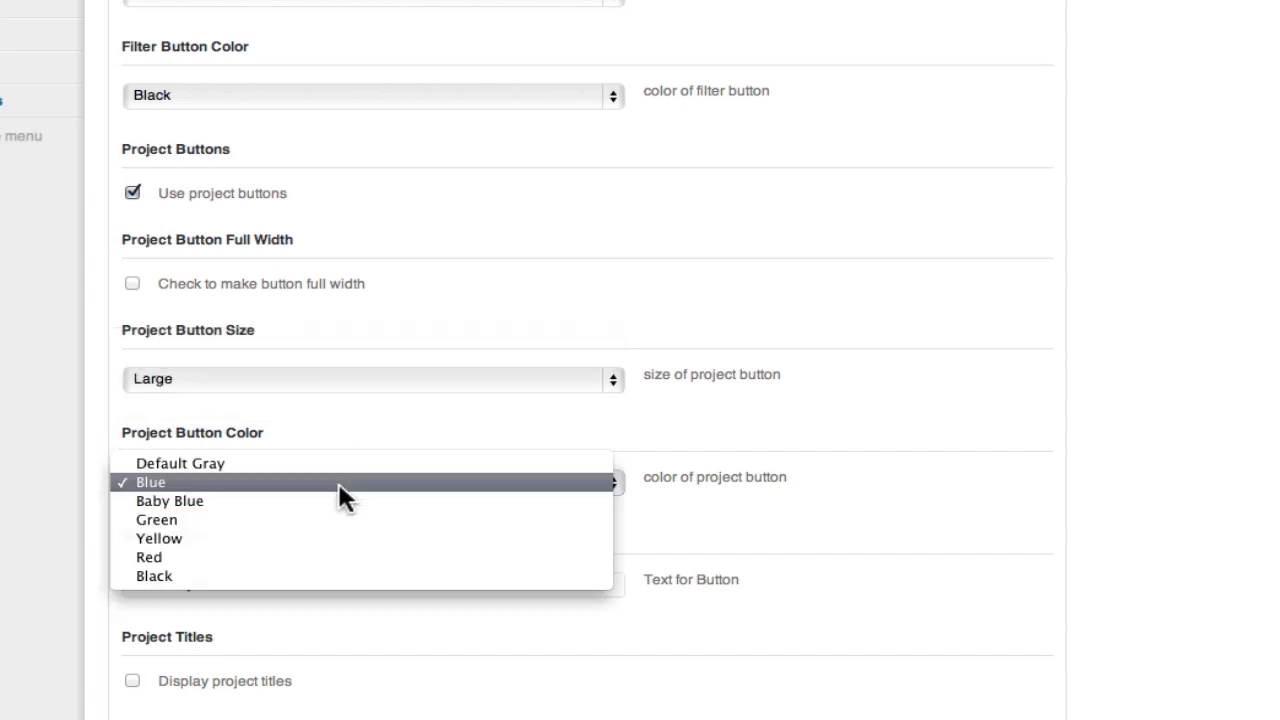
pyautogui.click(323, 538)
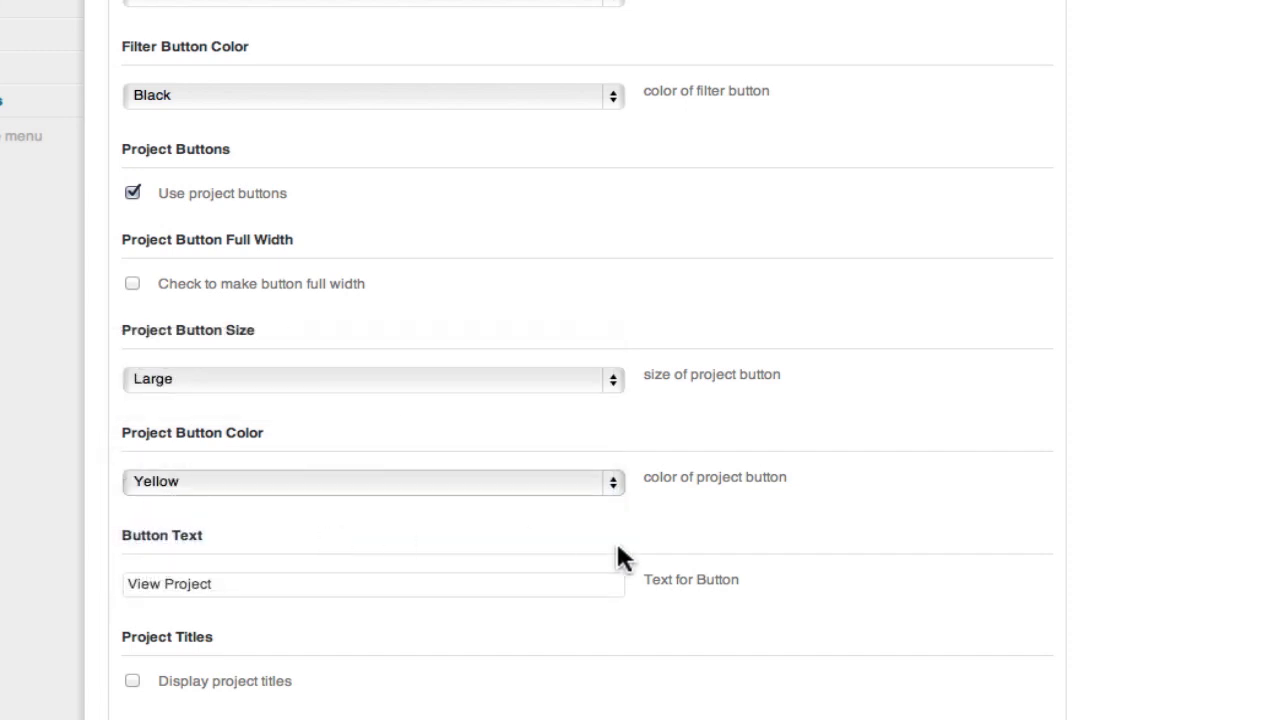
pyautogui.scroll(-2, 617, 550)
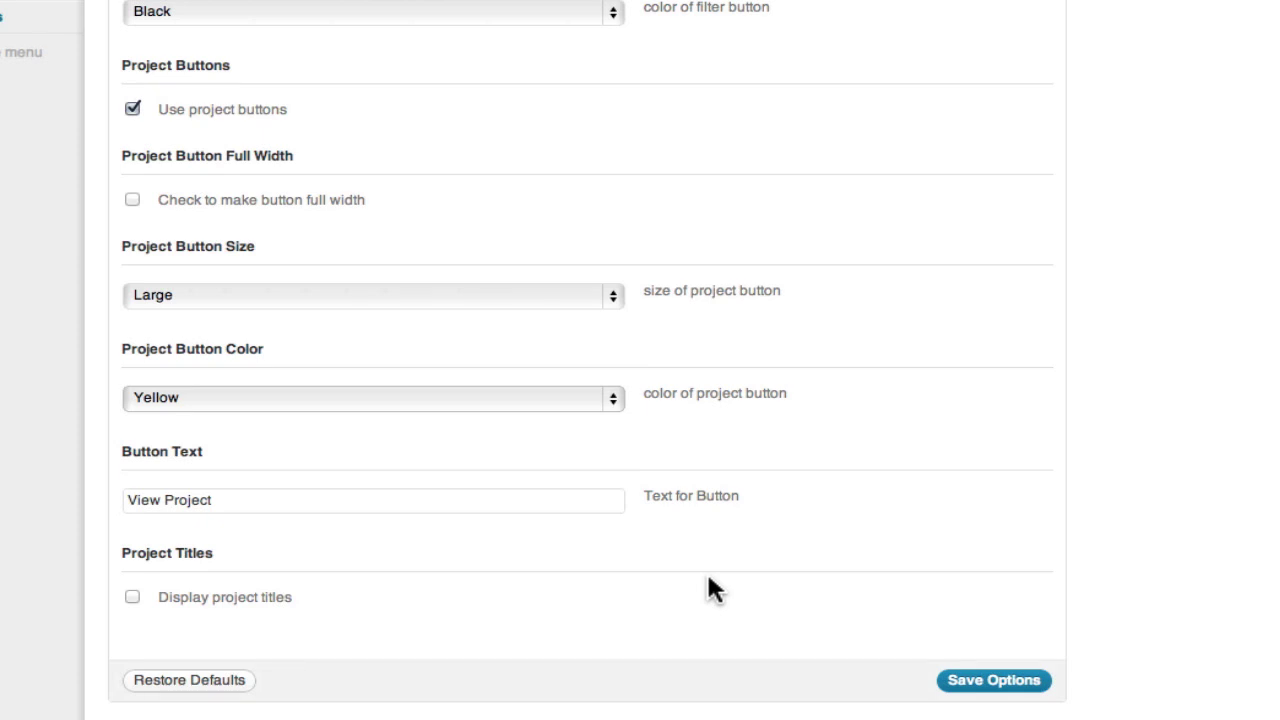
pyautogui.scroll(3, 708, 578)
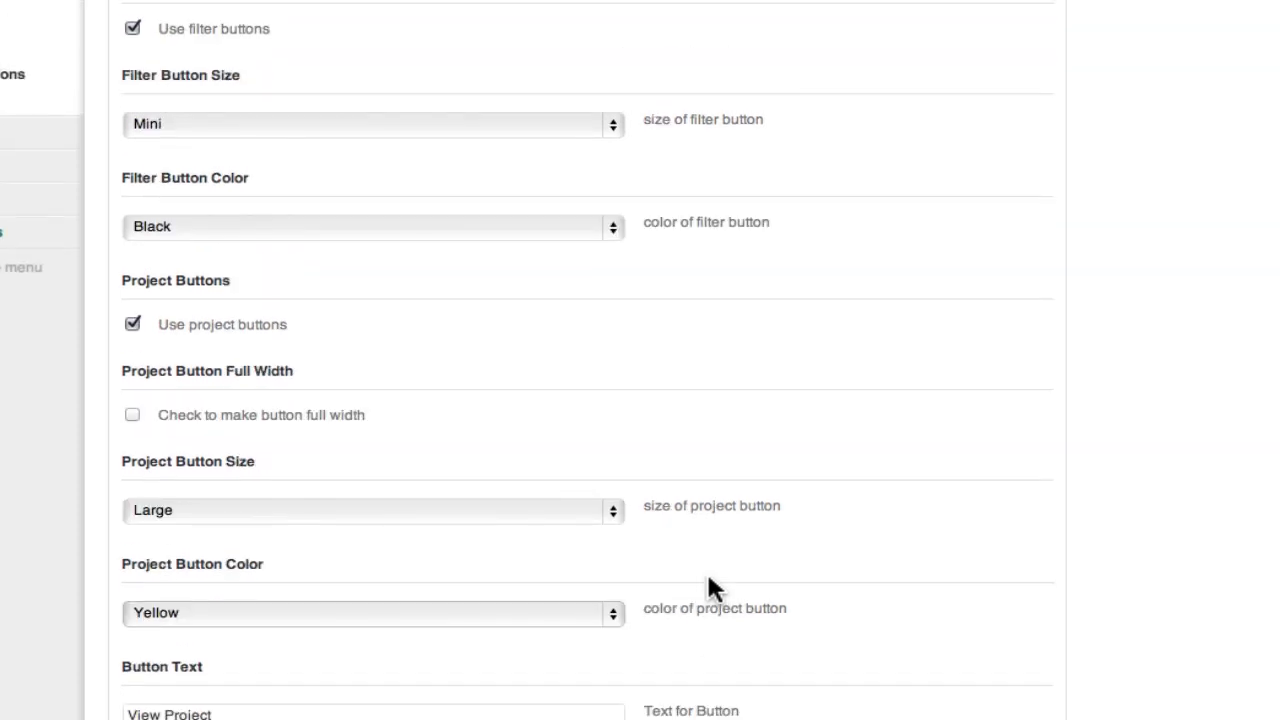
pyautogui.scroll(-3, 585, 377)
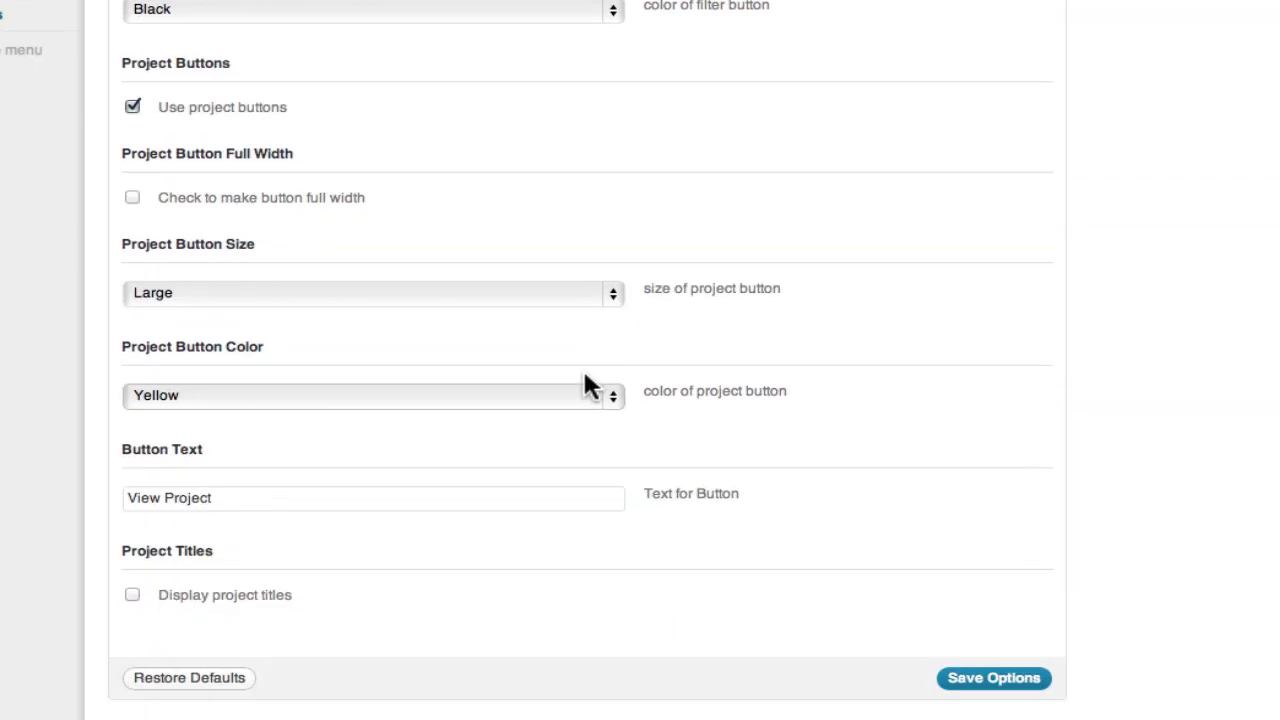
# Change the button text to 'View Photos', enable project titles, and save the options.
pyautogui.moveTo(223, 505); pyautogui.dragTo(124, 505)
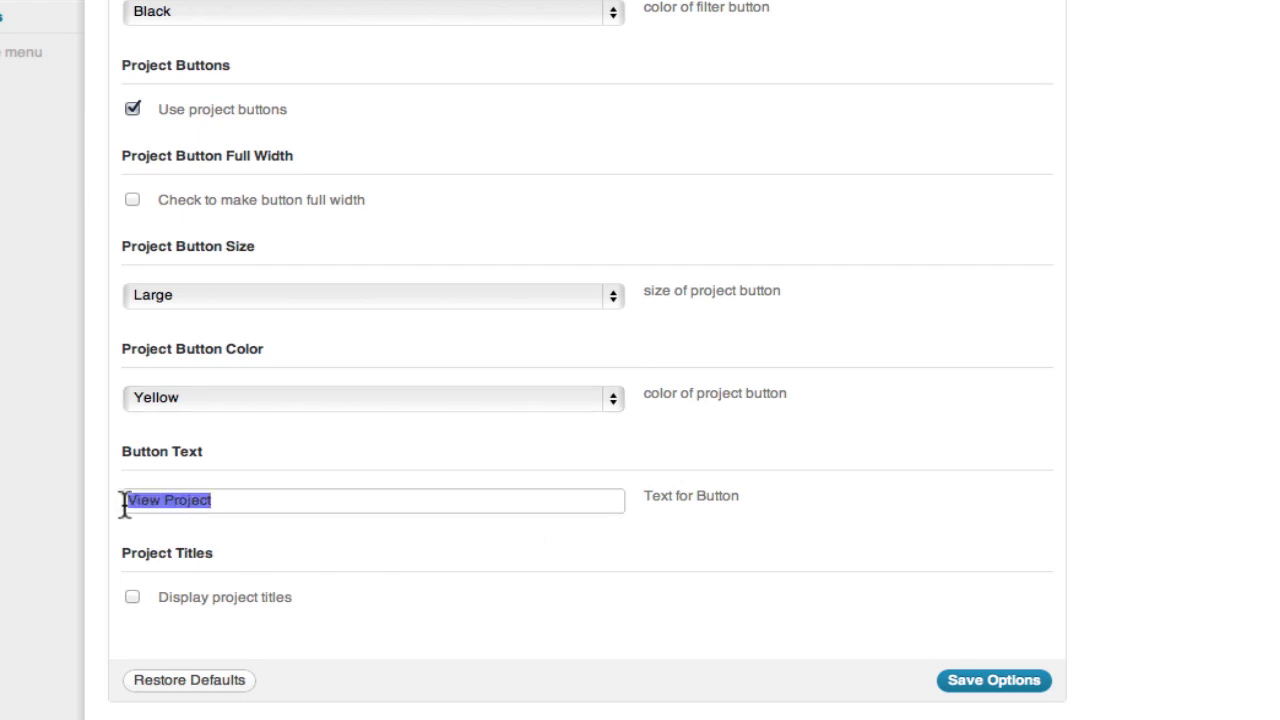
pyautogui.write('Vie')
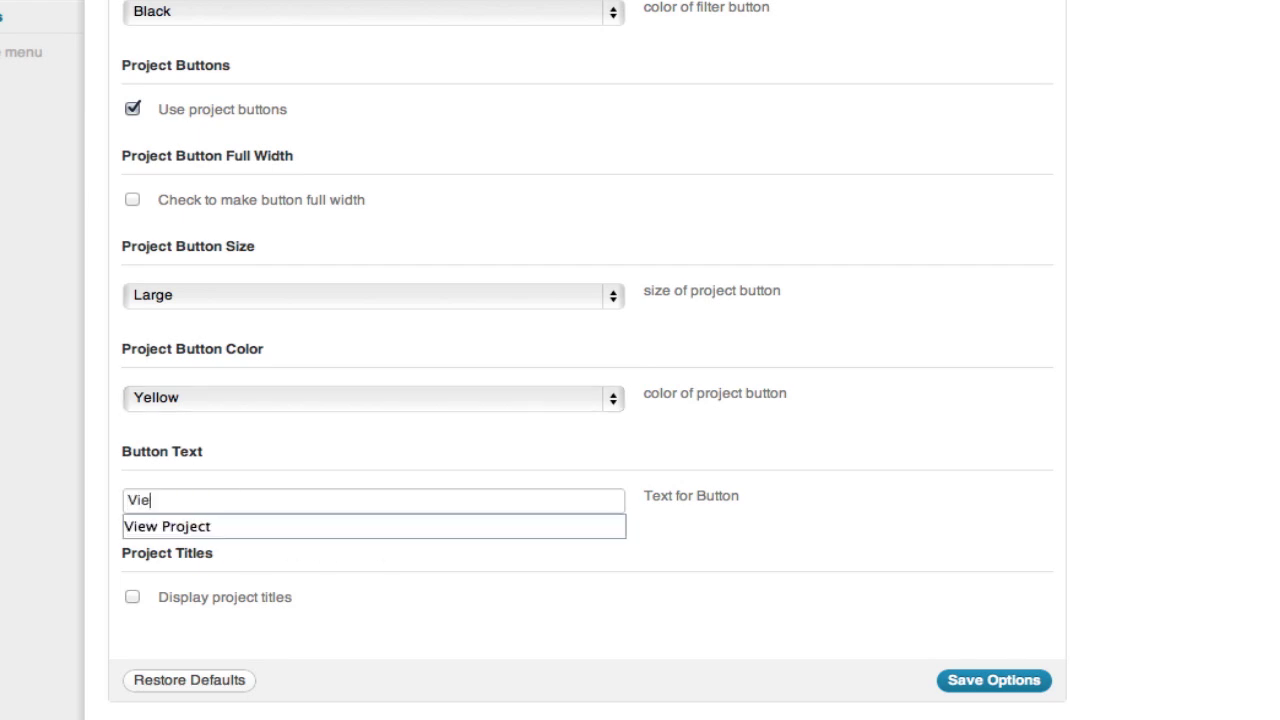
pyautogui.write('w Photos')
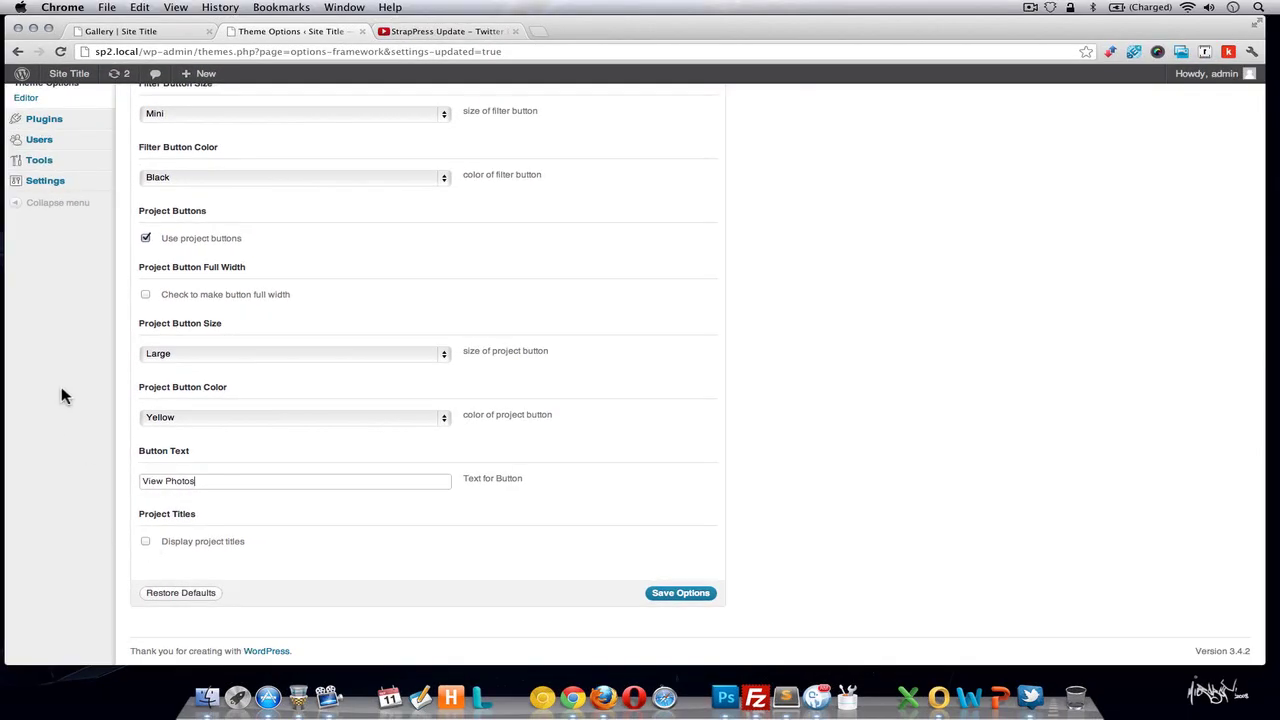
pyautogui.scroll(5, 61, 396)
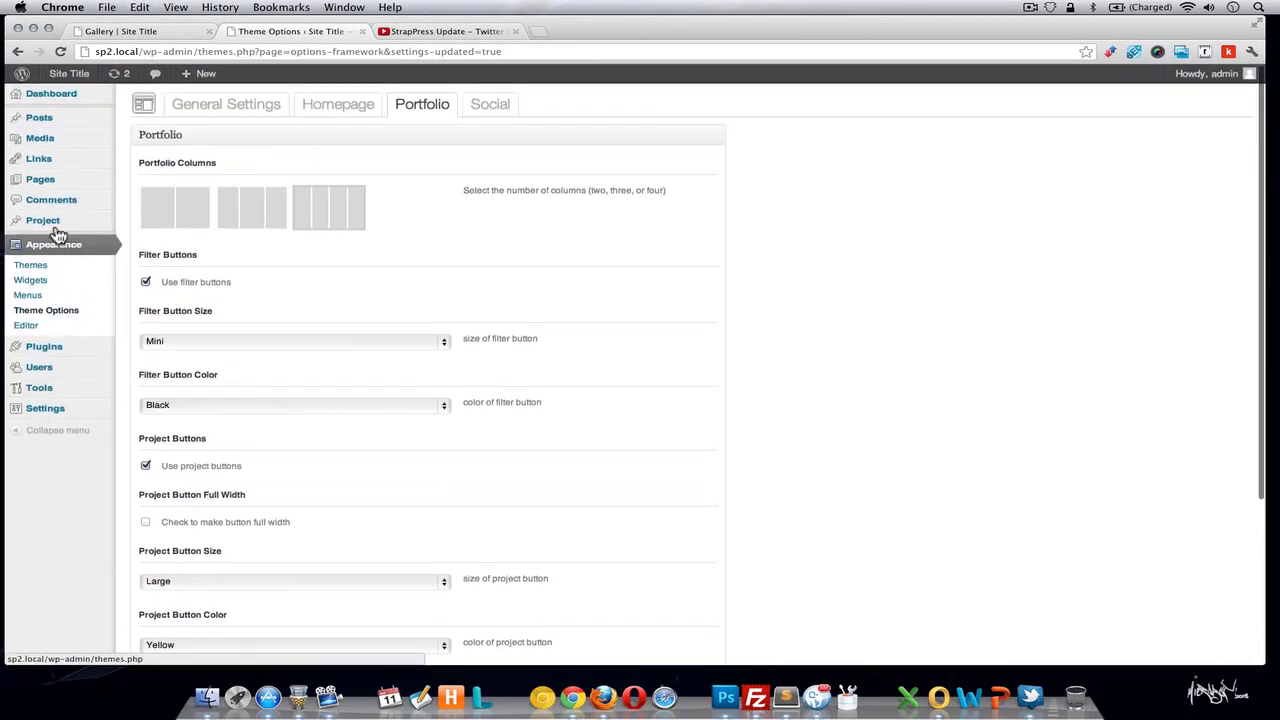
pyautogui.moveTo(58, 222)
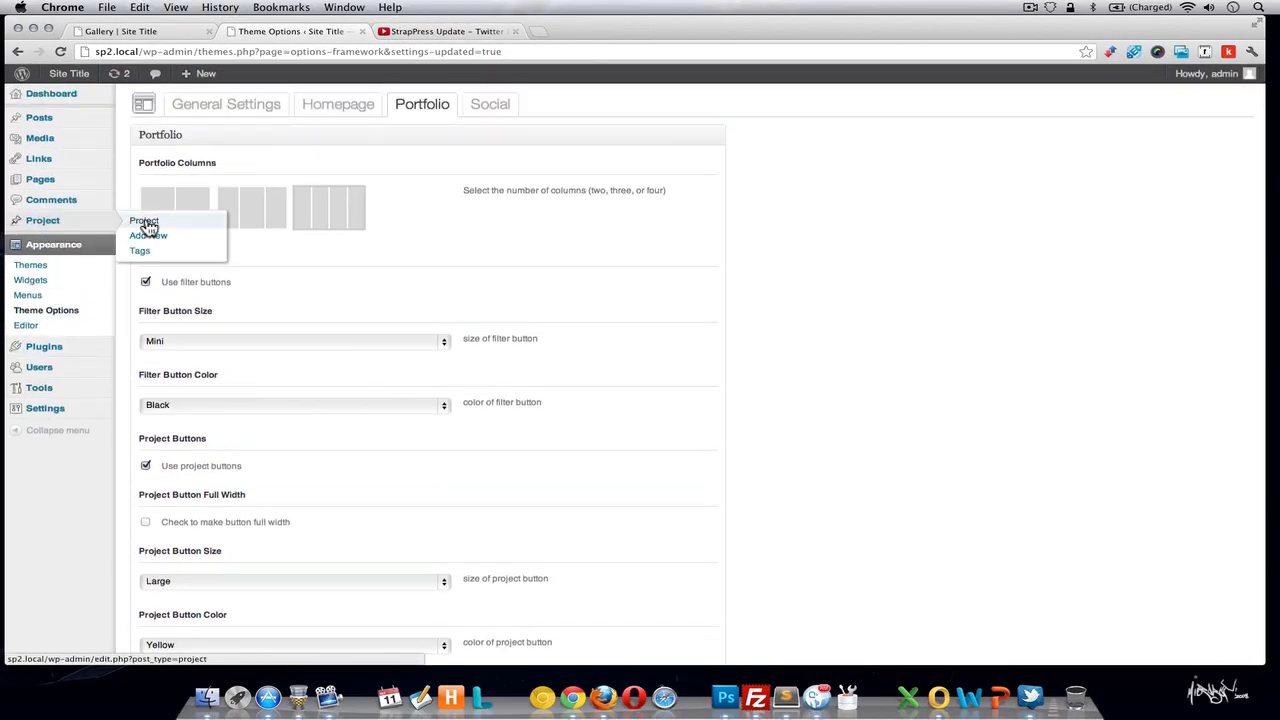
pyautogui.scroll(-5, 110, 565)
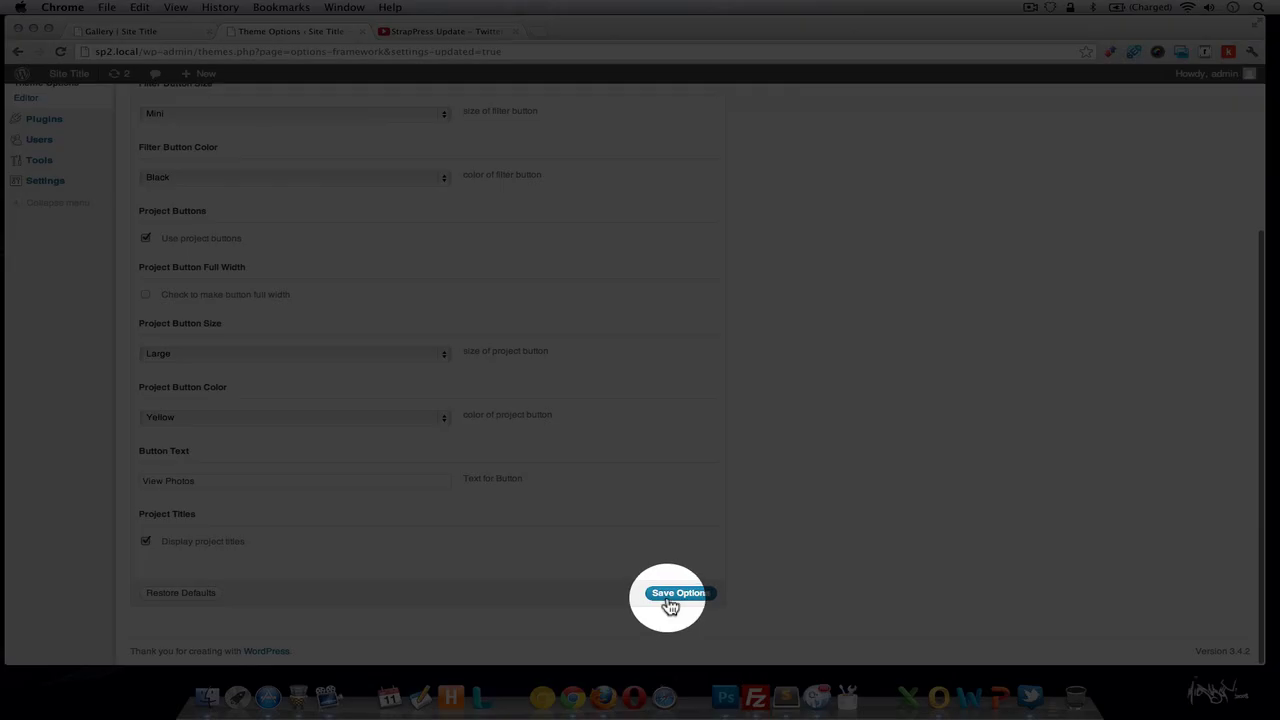
pyautogui.click(668, 597)
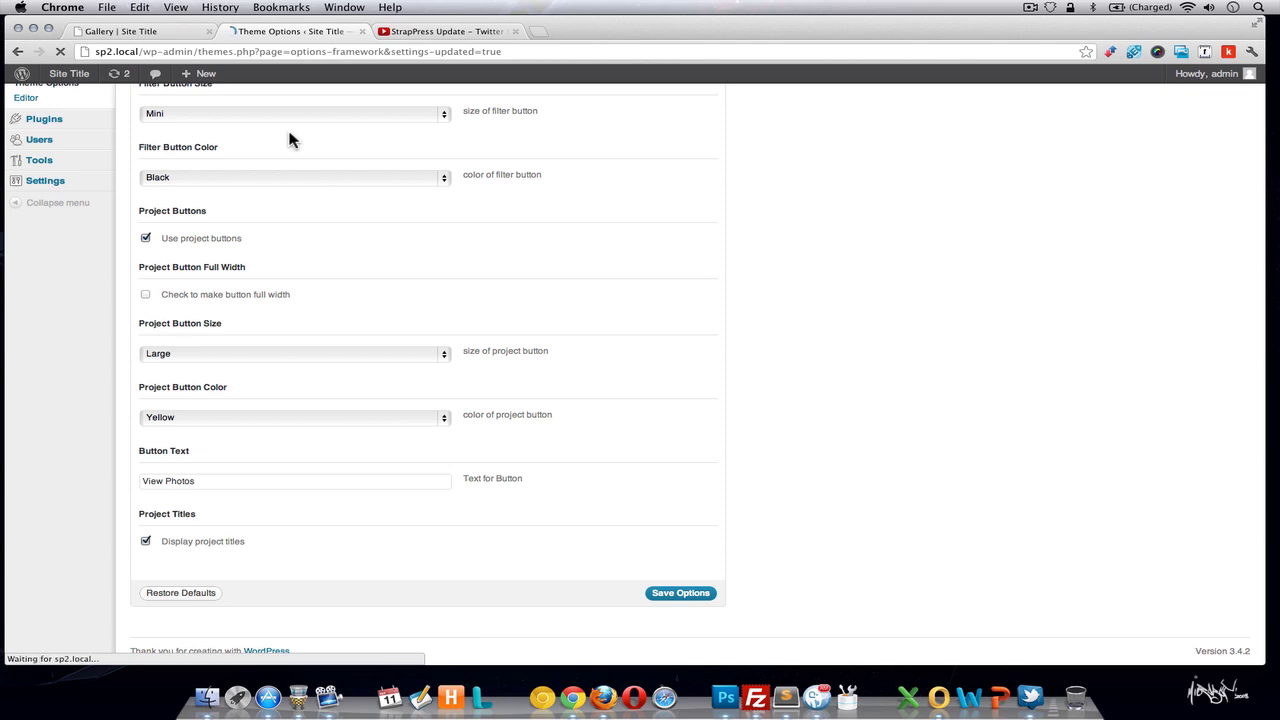
pyautogui.click(165, 33)
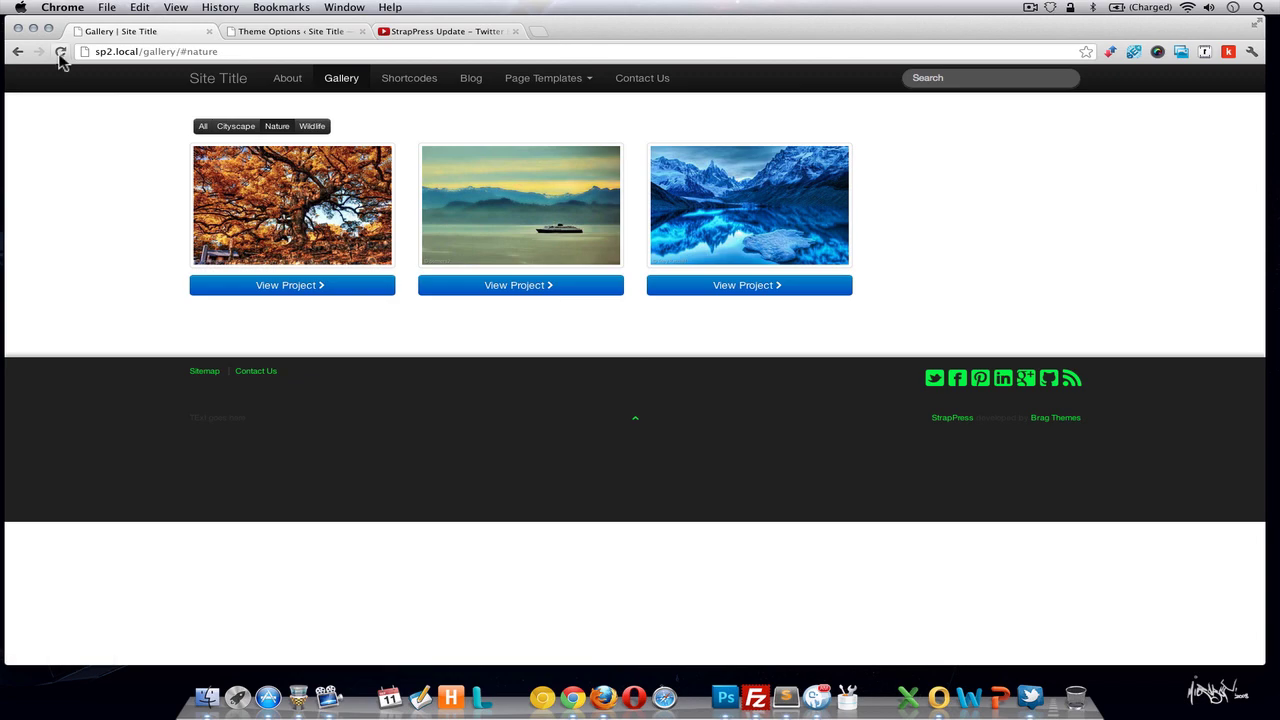
pyautogui.click(60, 51)
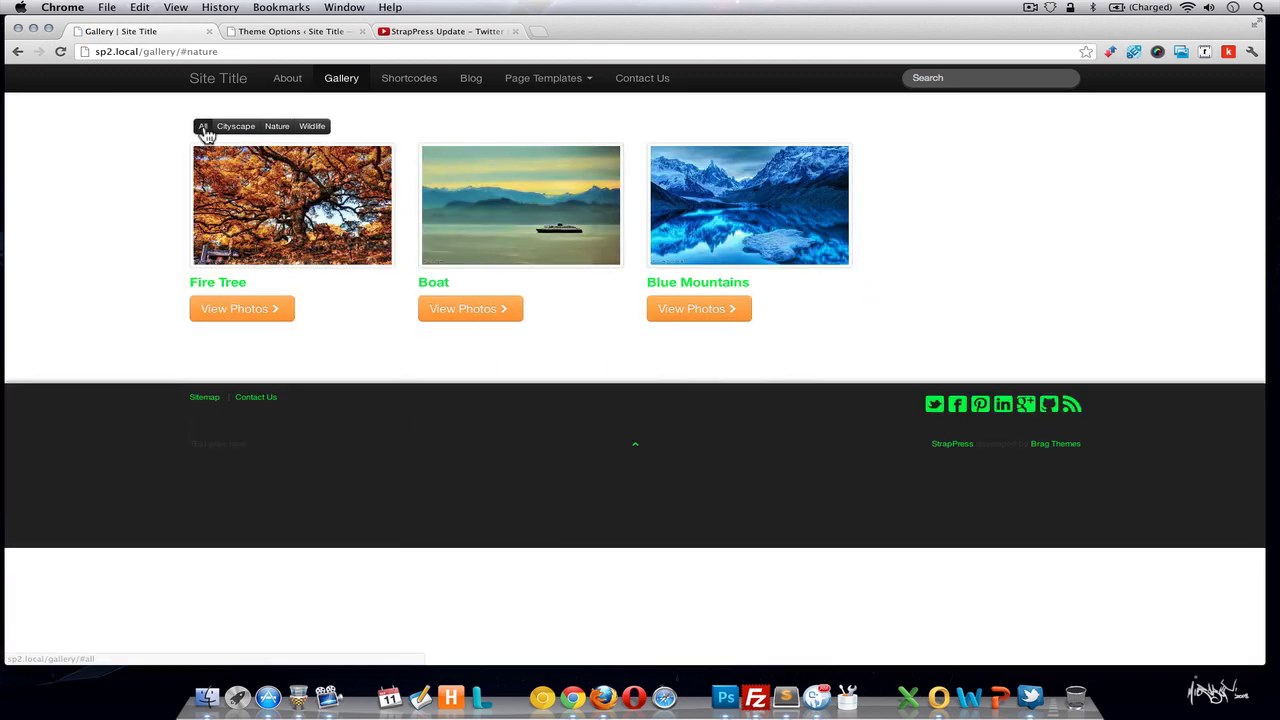
pyautogui.click(203, 127)
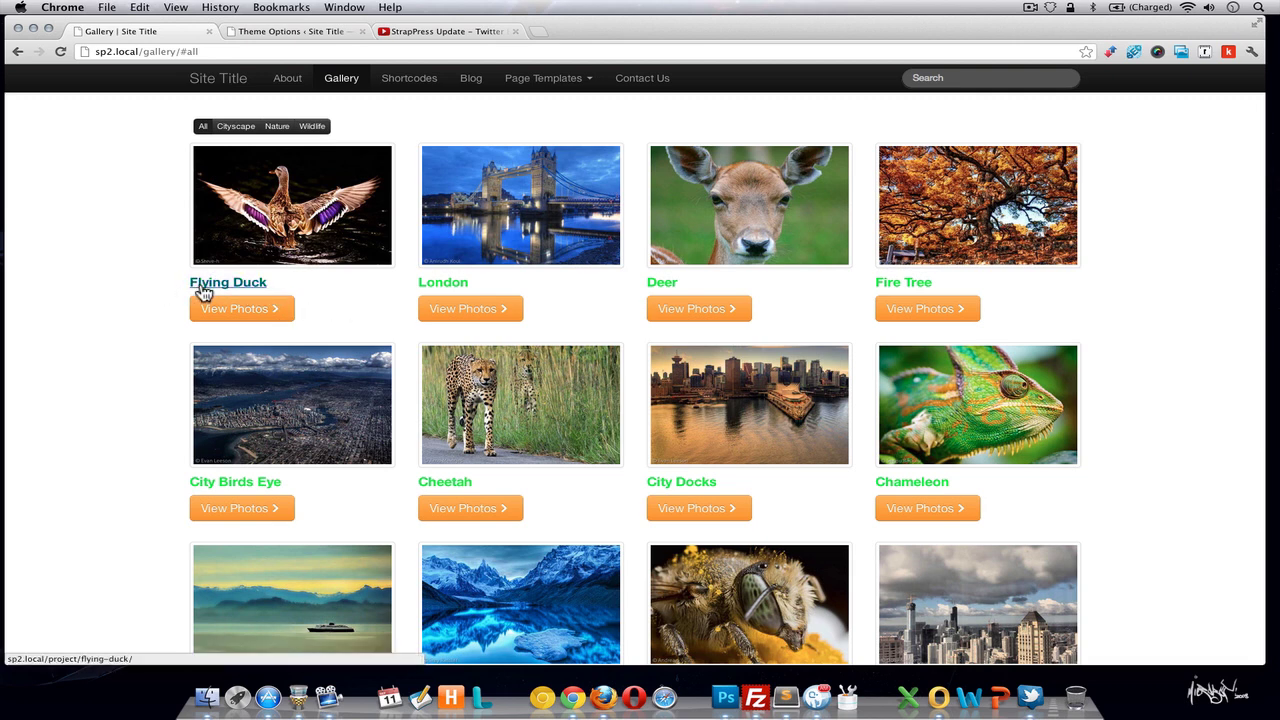
pyautogui.click(308, 36)
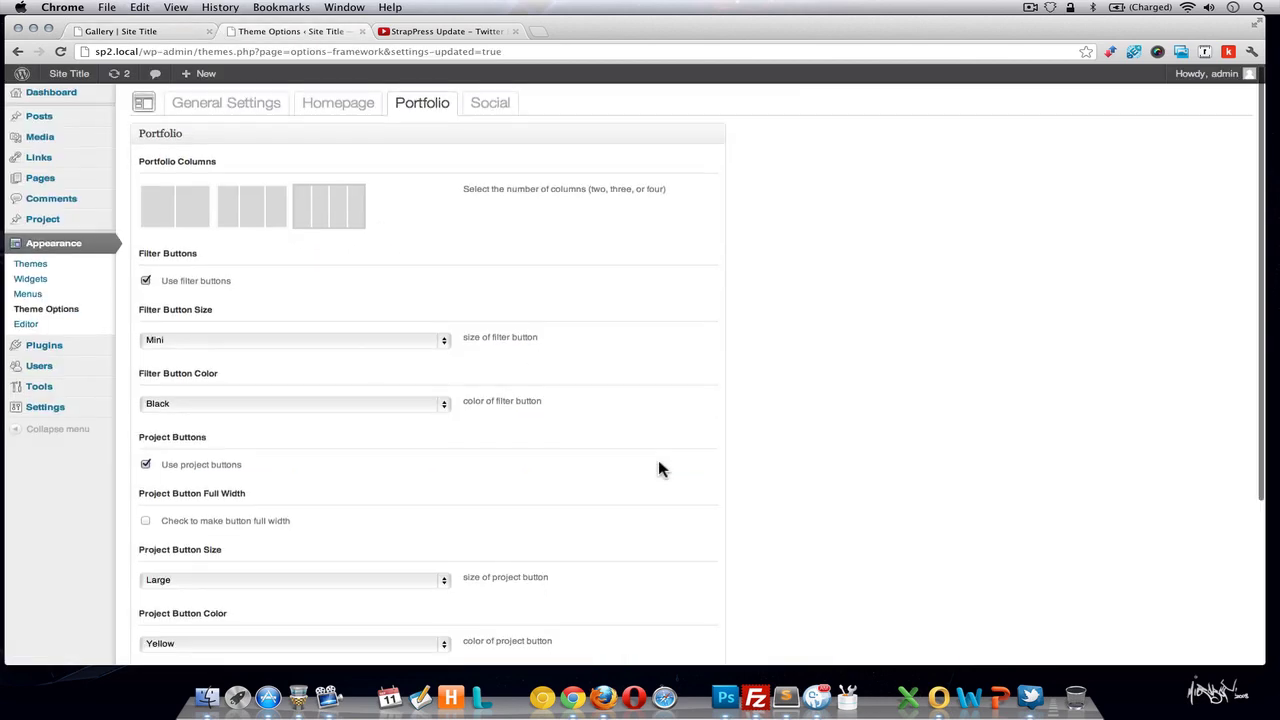
# Turn off Display project titles in the Portfolio options and save them.
pyautogui.scroll(-5, 660, 469)
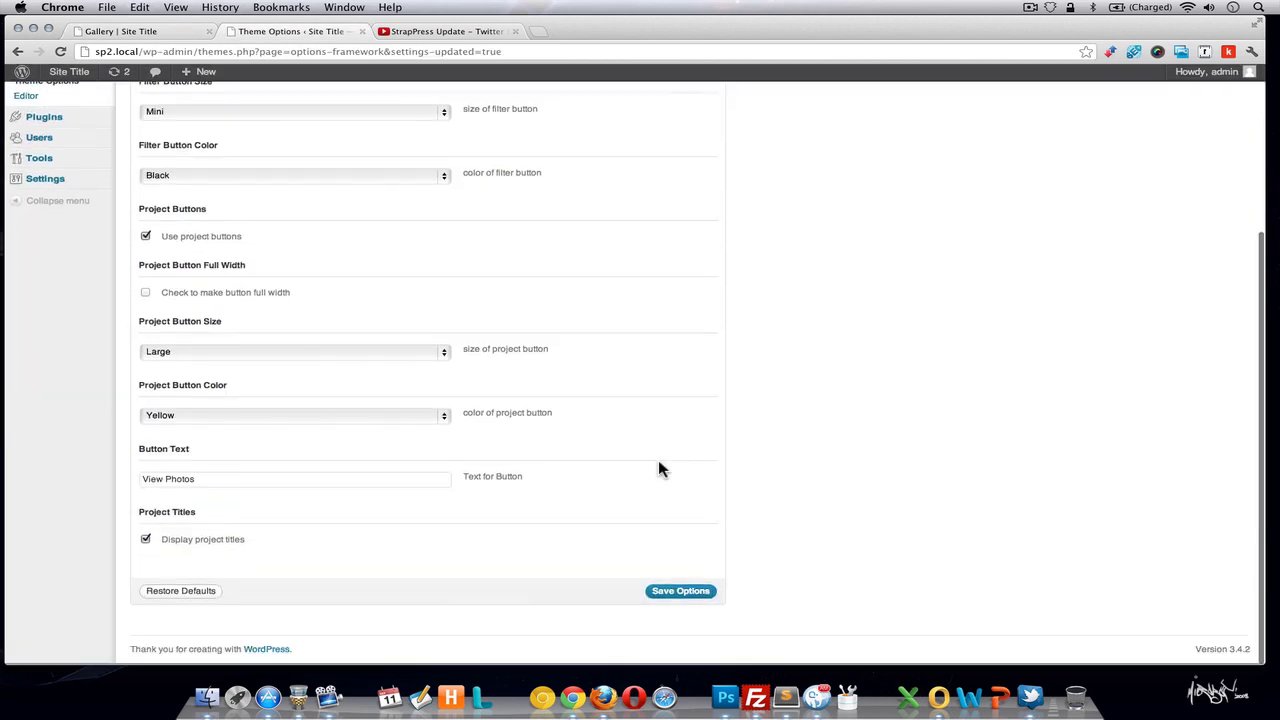
pyautogui.click(145, 541)
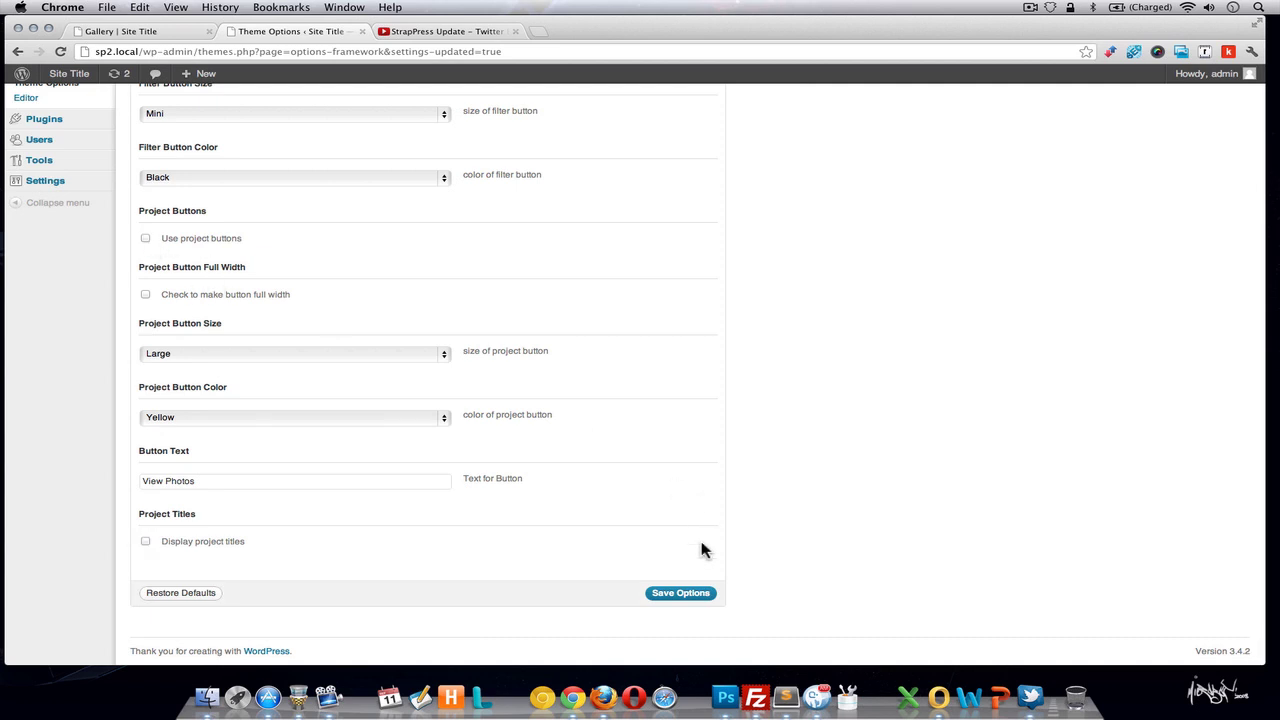
pyautogui.click(682, 596)
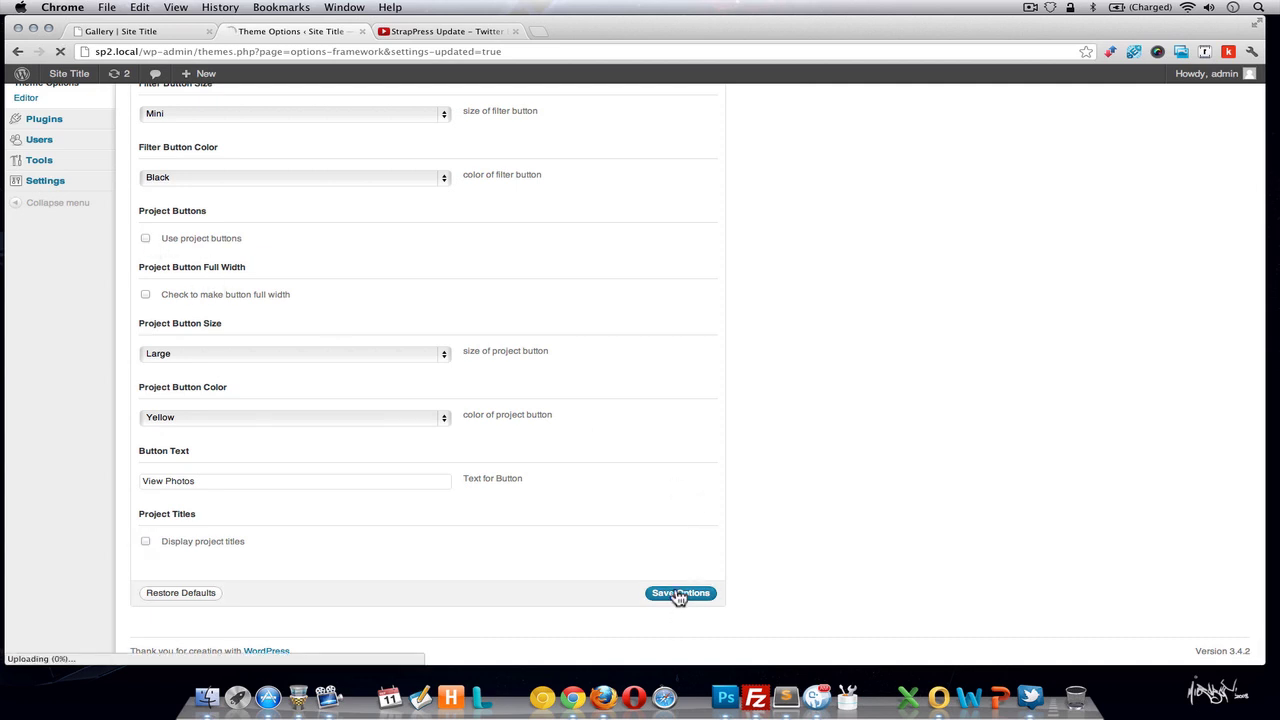
# Reload the Gallery at full window width to confirm only photos show, then return to Theme Options.
pyautogui.click(148, 32)
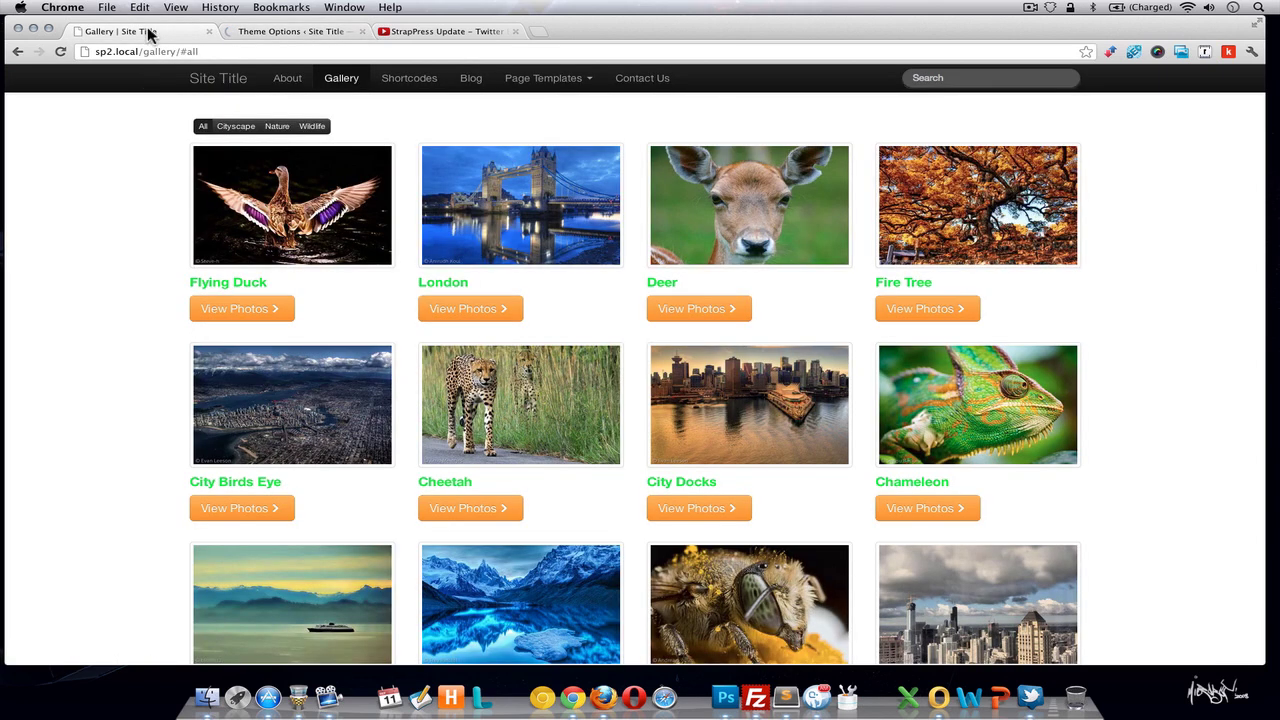
pyautogui.click(60, 53)
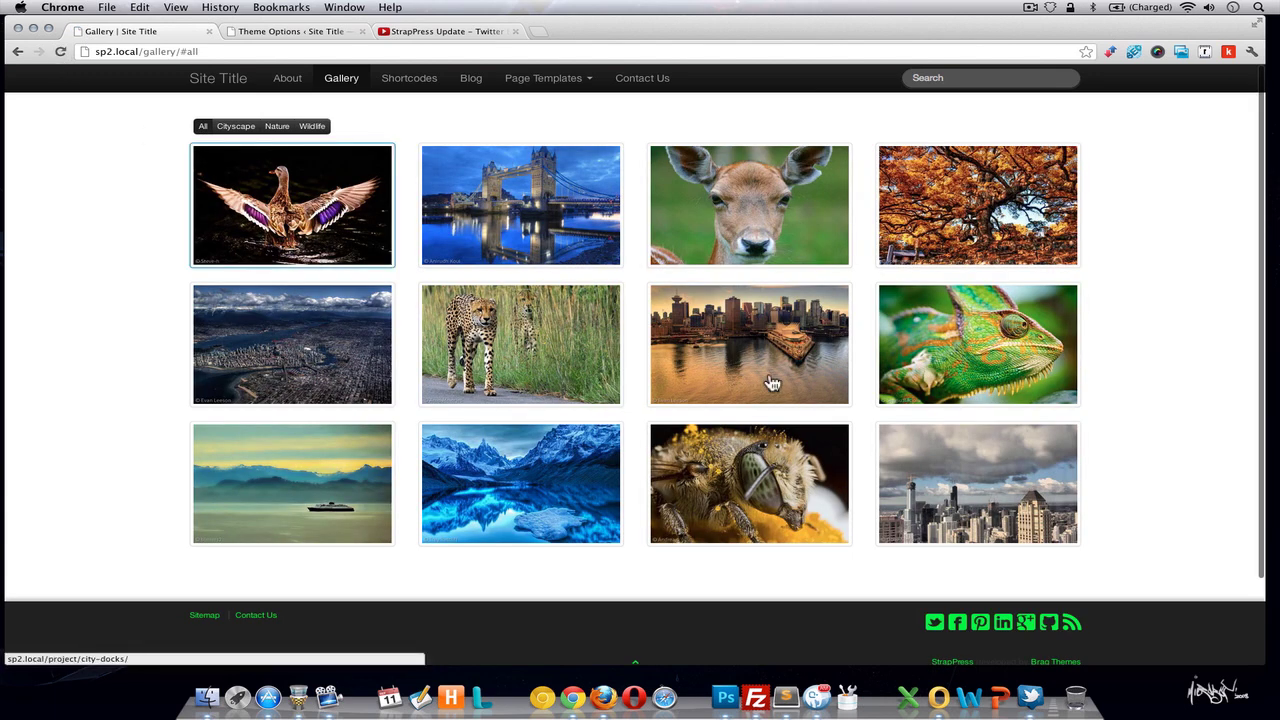
pyautogui.moveTo(1140, 656); pyautogui.dragTo(1245, 672)
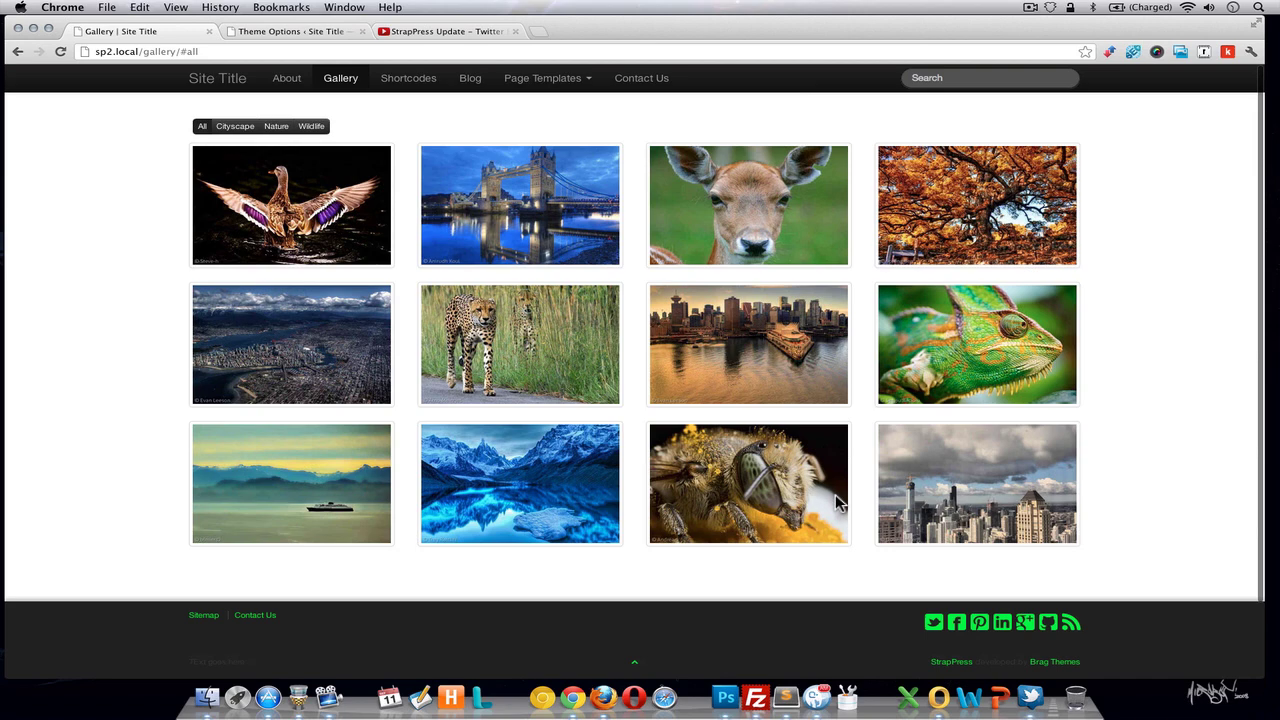
pyautogui.click(270, 33)
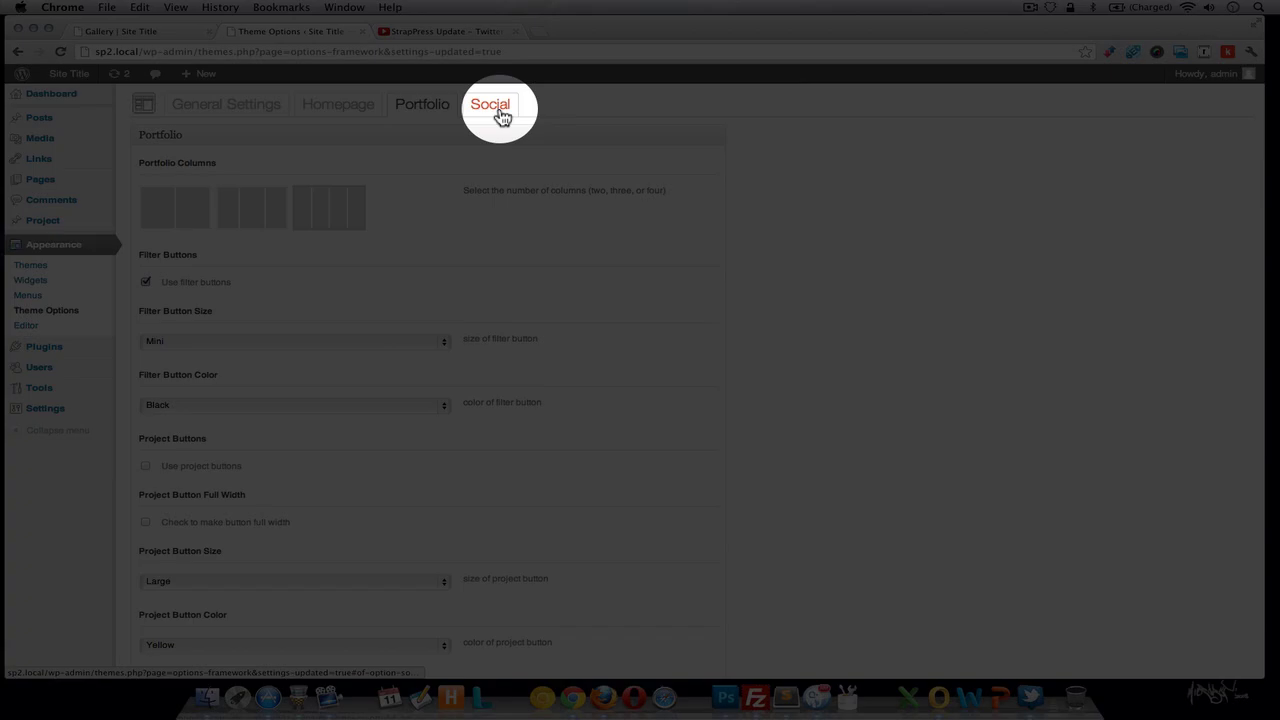
# Clear the Twitter URL in the Social options, save, and check the gallery footer icons.
pyautogui.click(502, 118)
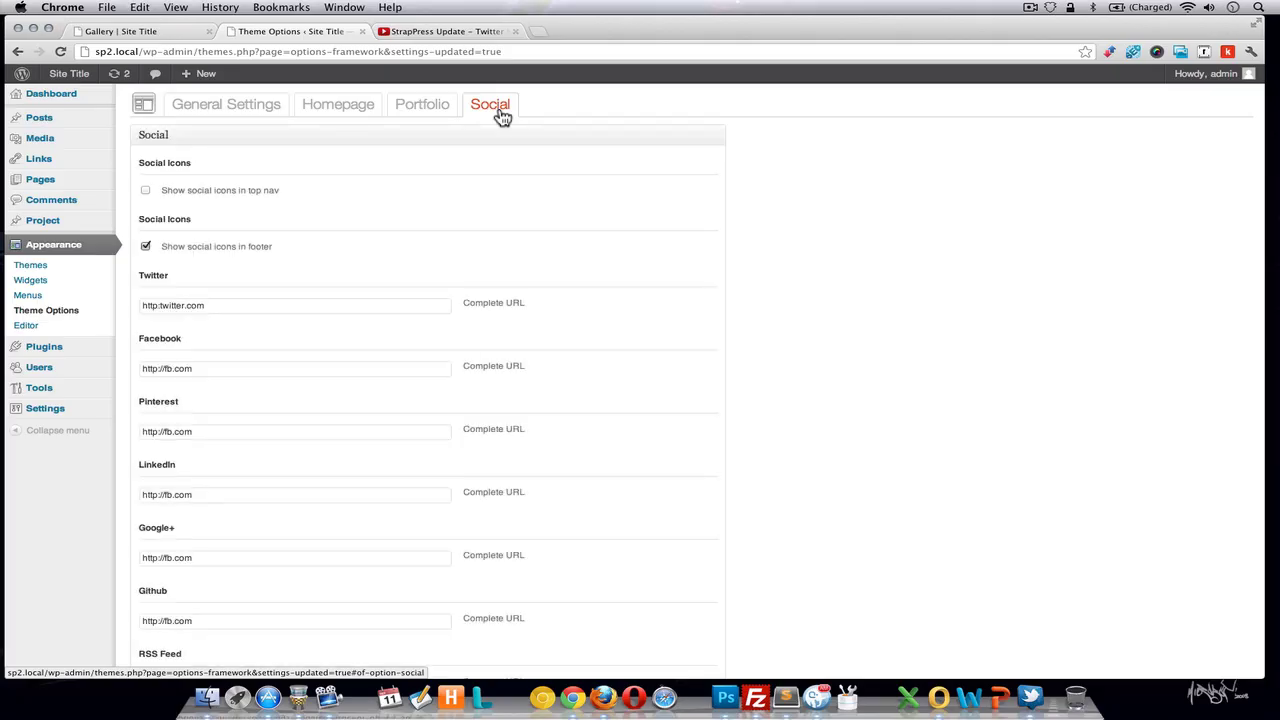
pyautogui.click(102, 32)
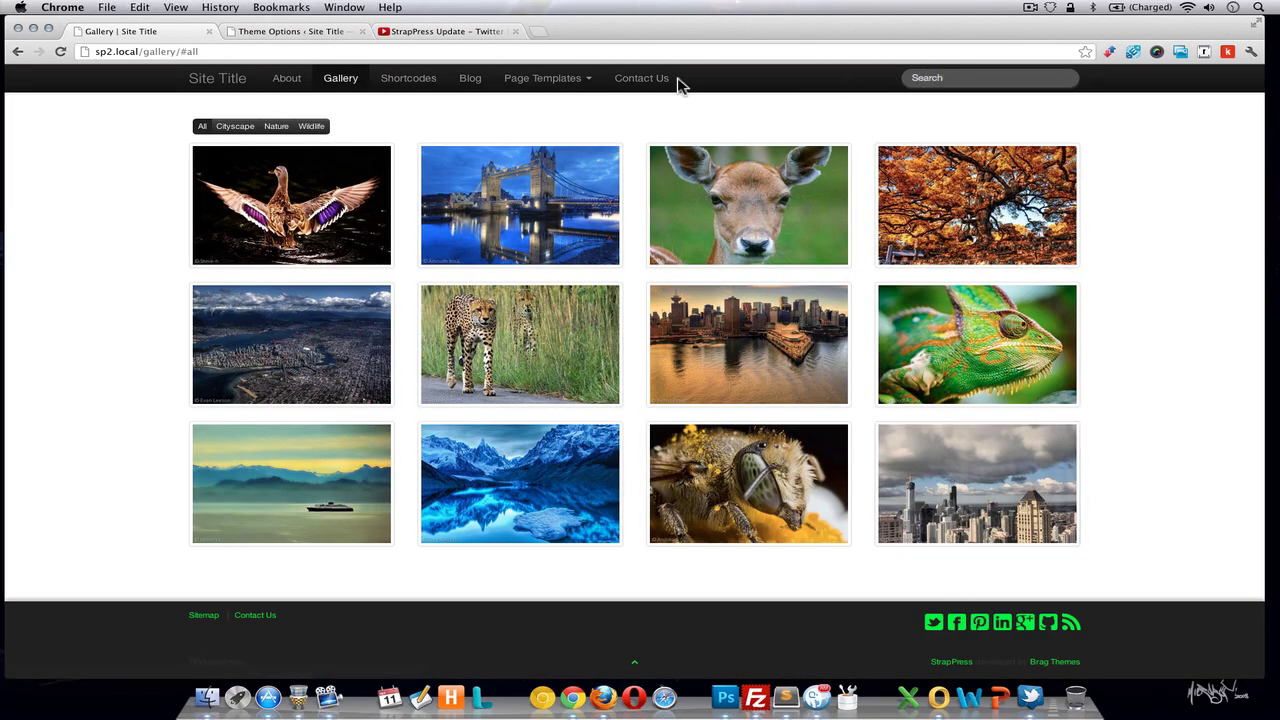
pyautogui.click(280, 34)
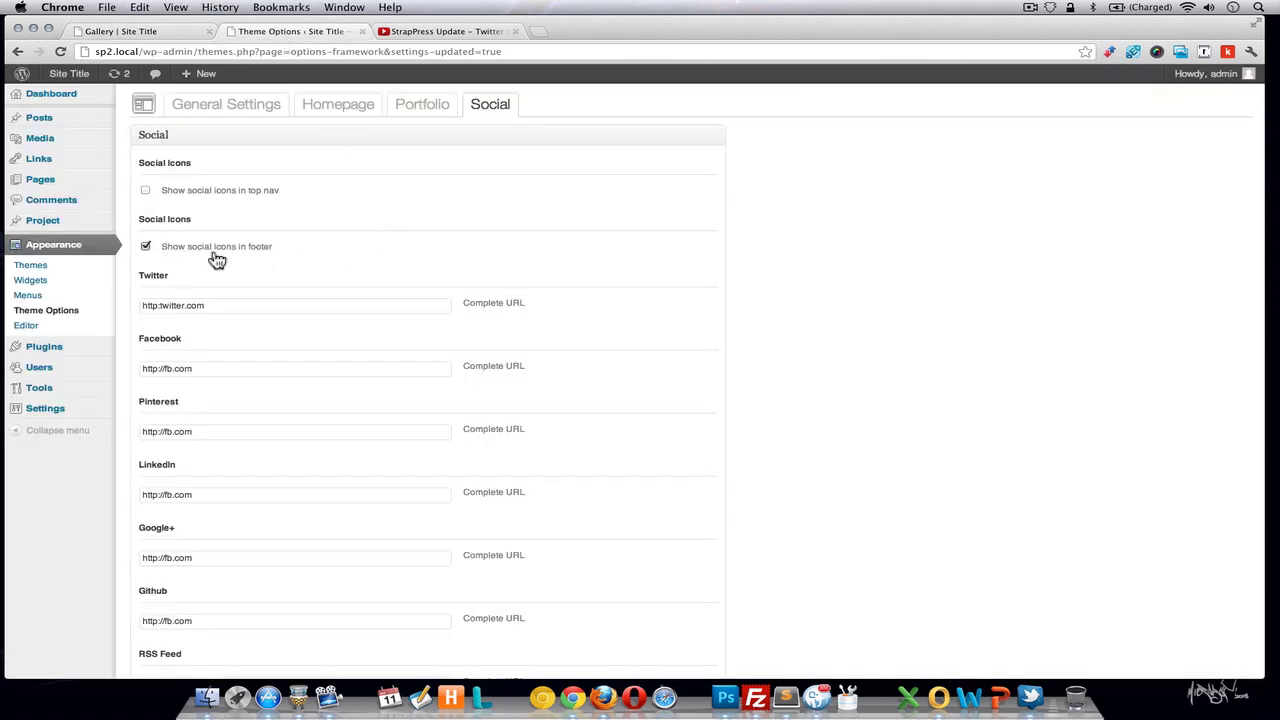
pyautogui.scroll(-2, 341, 266)
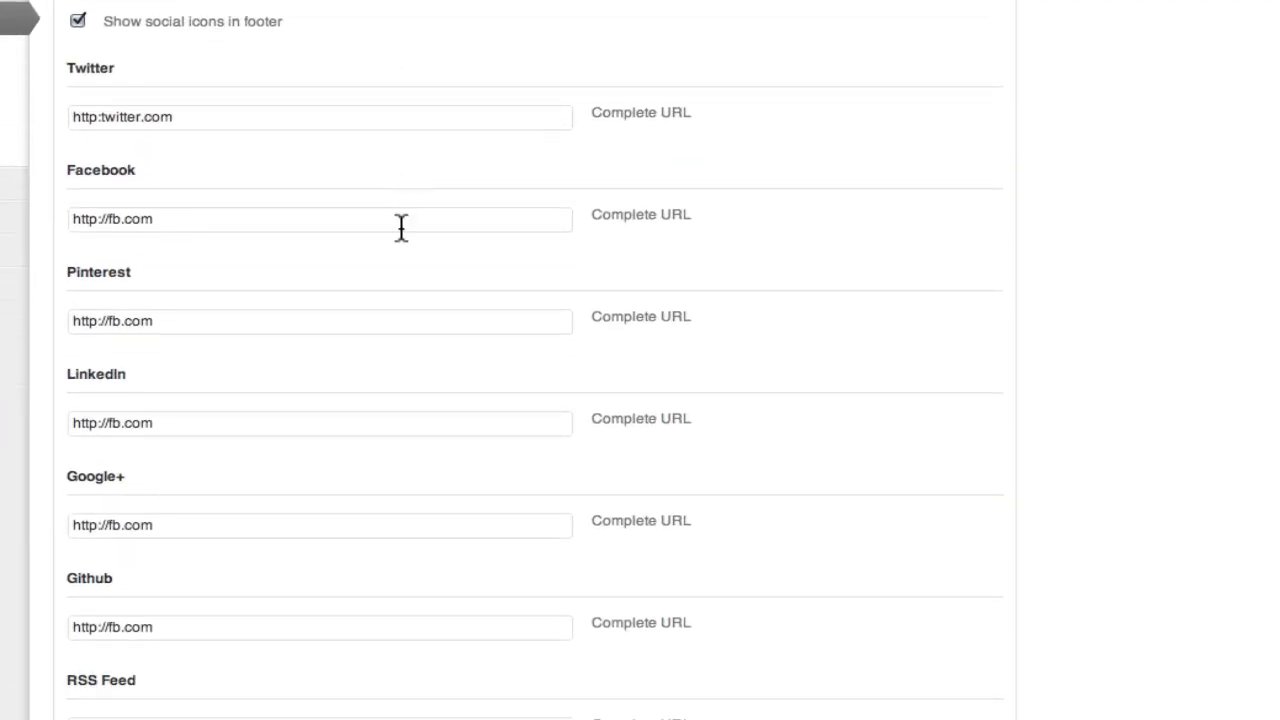
pyautogui.scroll(-2, 401, 228)
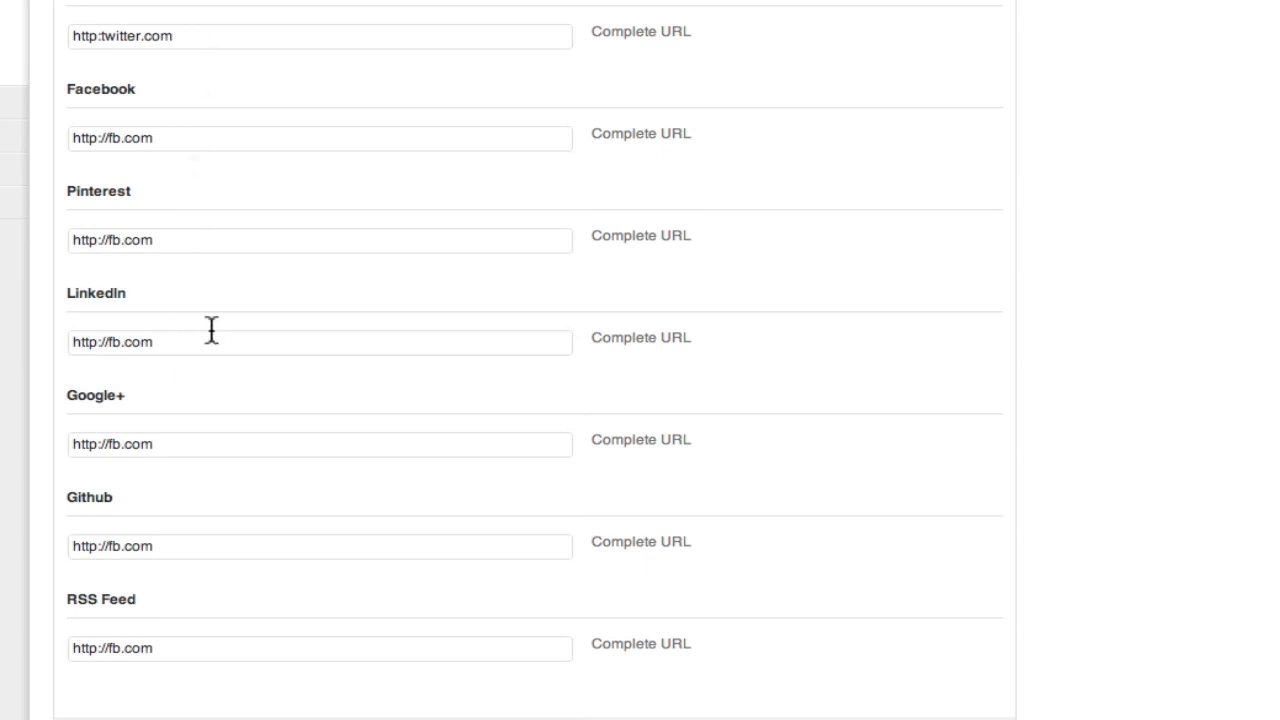
pyautogui.moveTo(177, 37); pyautogui.dragTo(57, 37)
pyautogui.press('BackSpace')
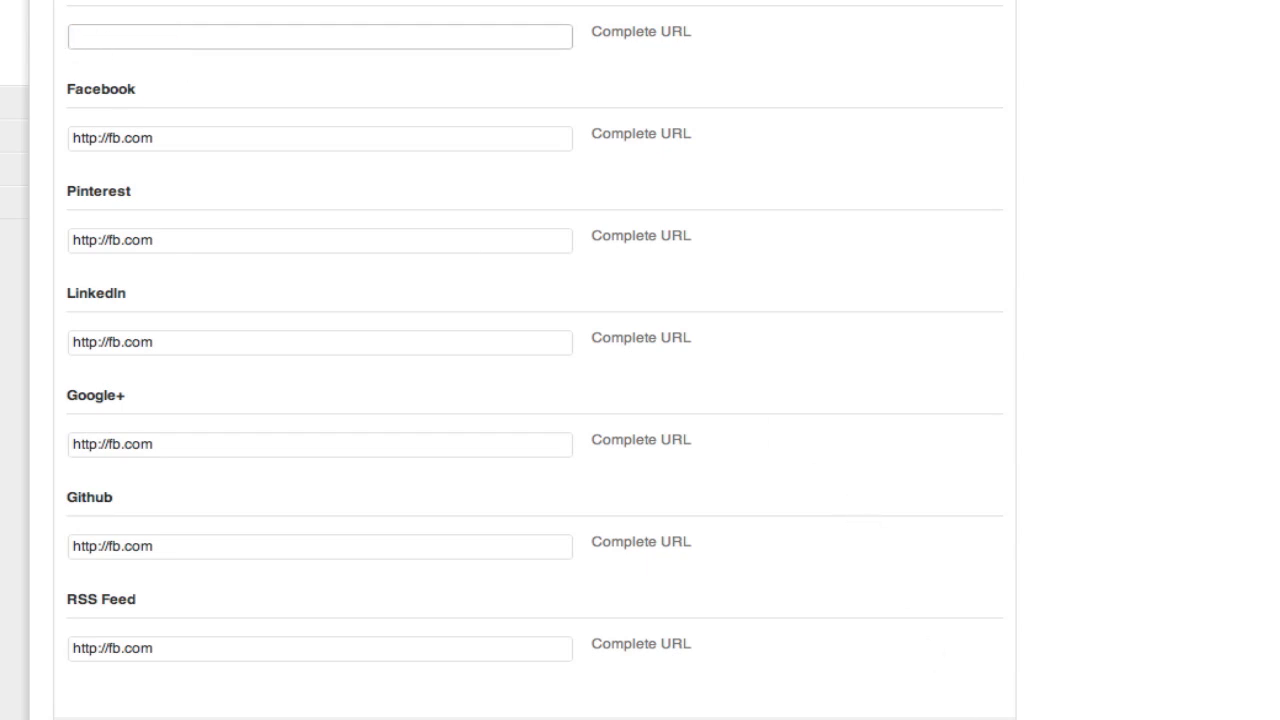
pyautogui.click(942, 719)
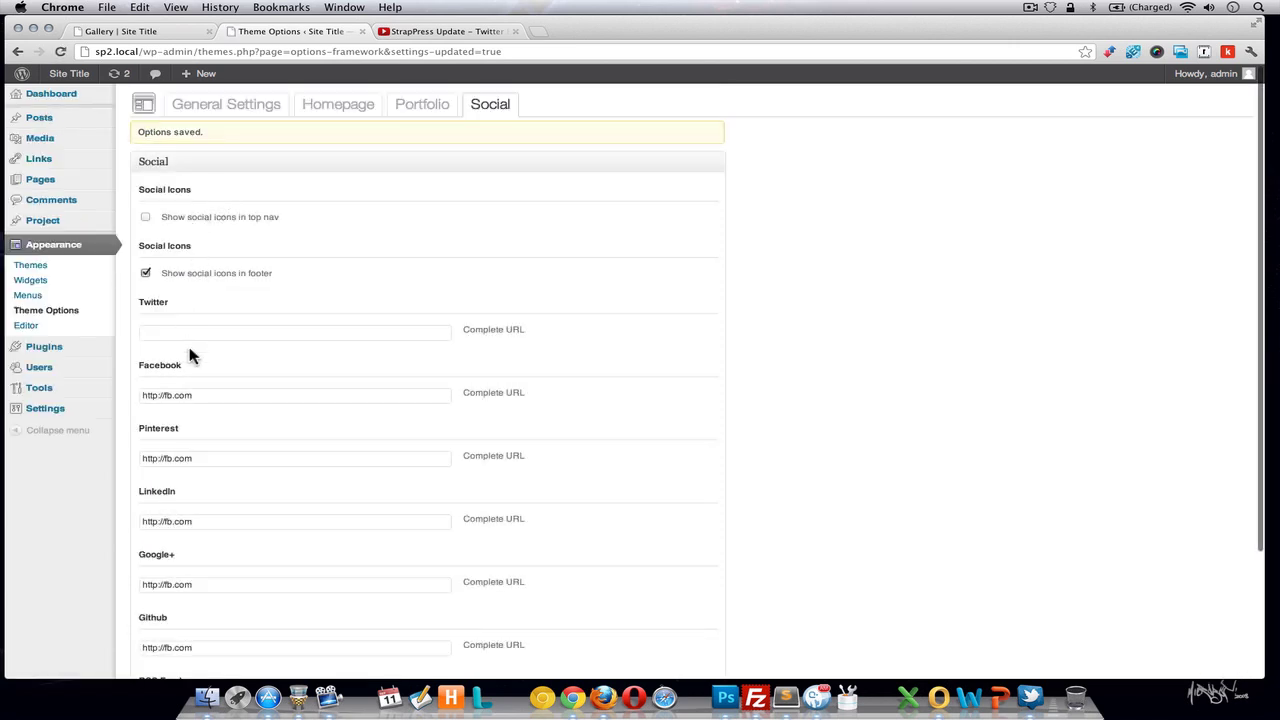
pyautogui.click(128, 31)
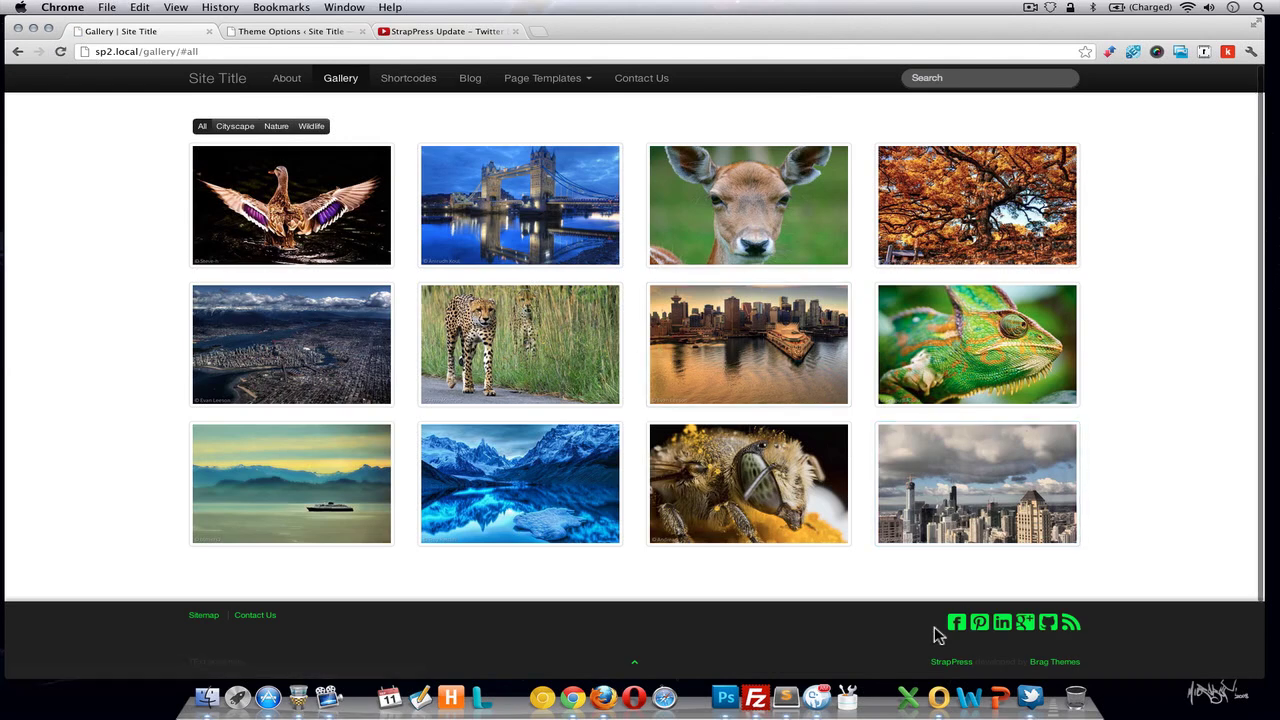
# Enable Show social icons in top nav and save the Social options.
pyautogui.click(305, 32)
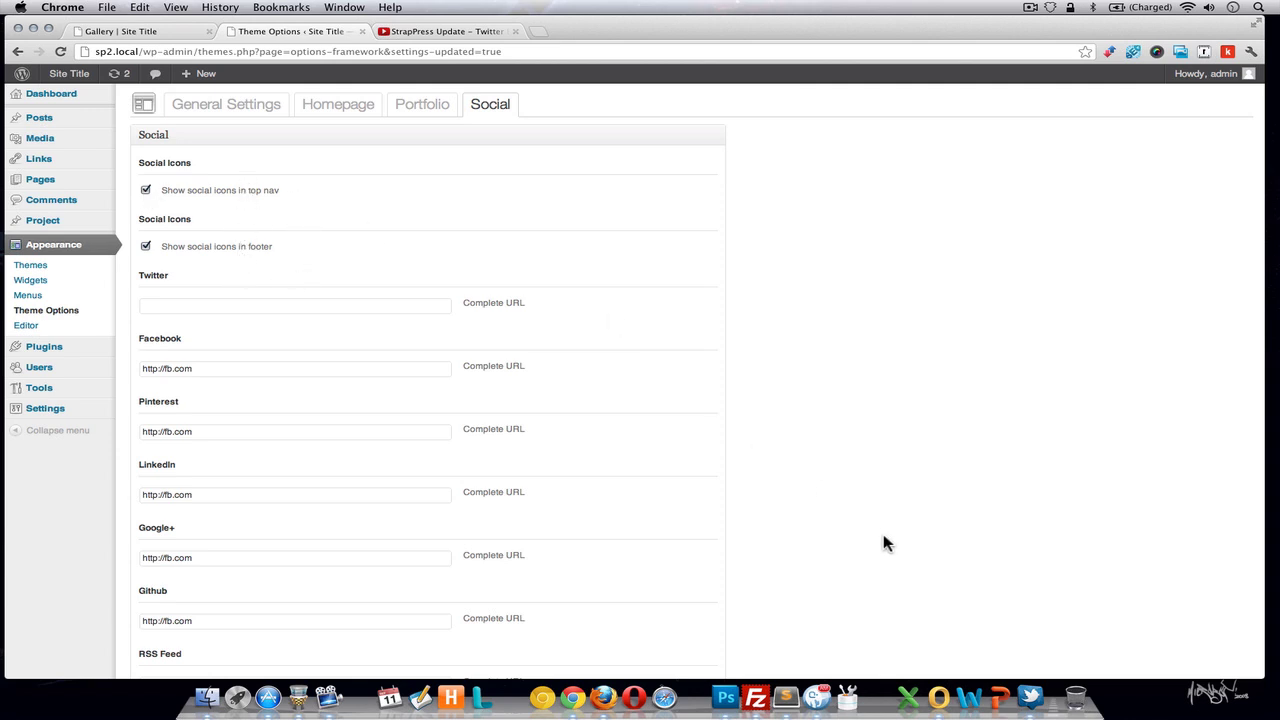
pyautogui.scroll(-3, 884, 543)
pyautogui.click(680, 607)
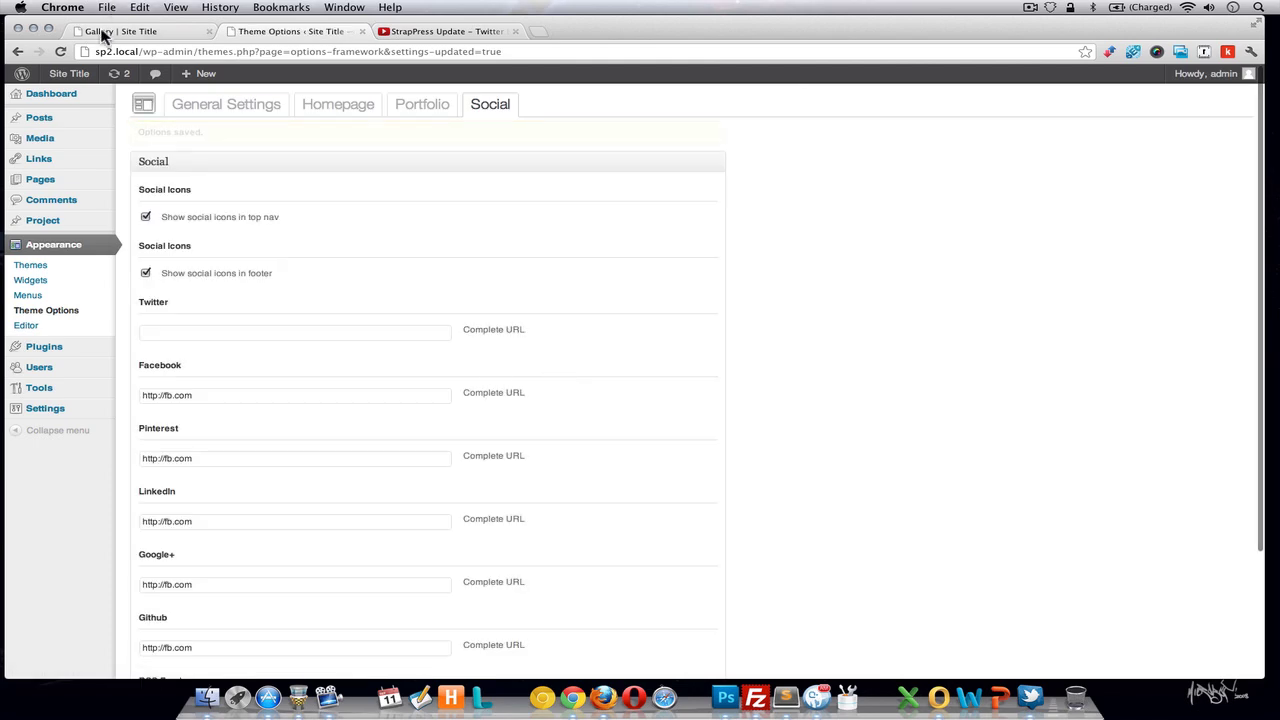
# Reload the gallery to see the top-nav icons, then bring up General Settings in Theme Options.
pyautogui.click(110, 31)
pyautogui.click(60, 53)
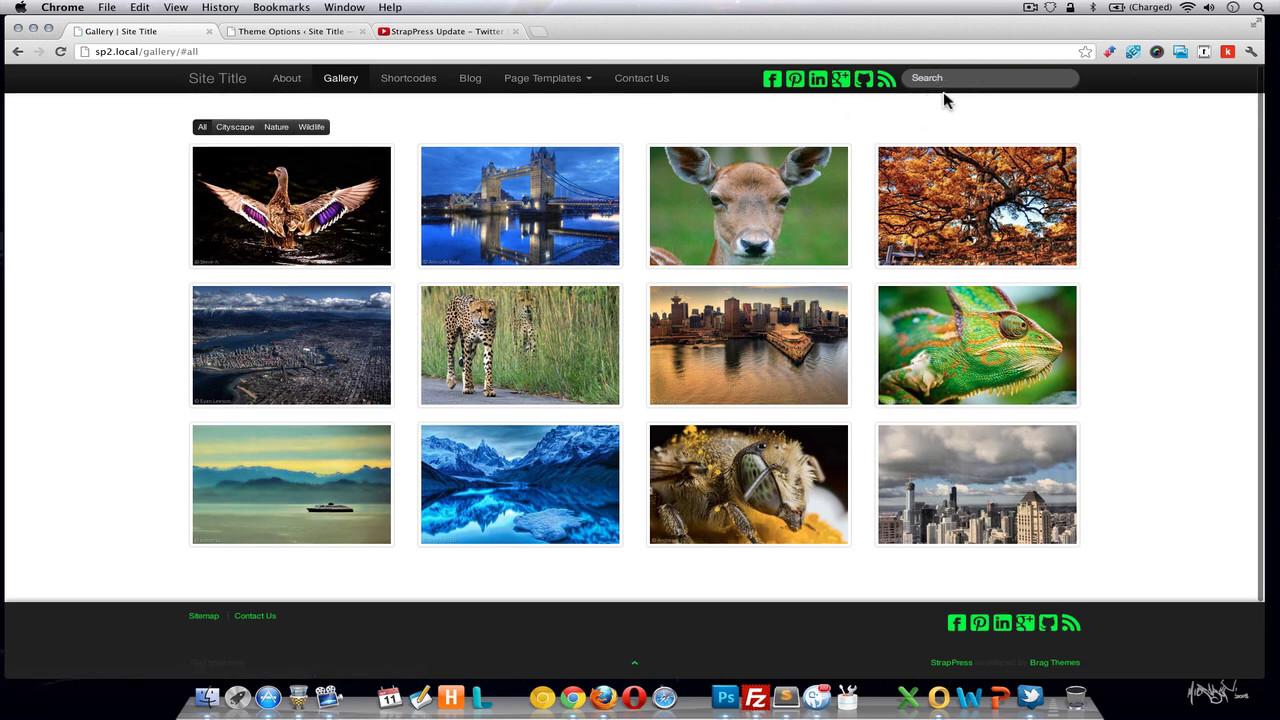
pyautogui.click(300, 31)
pyautogui.click(251, 113)
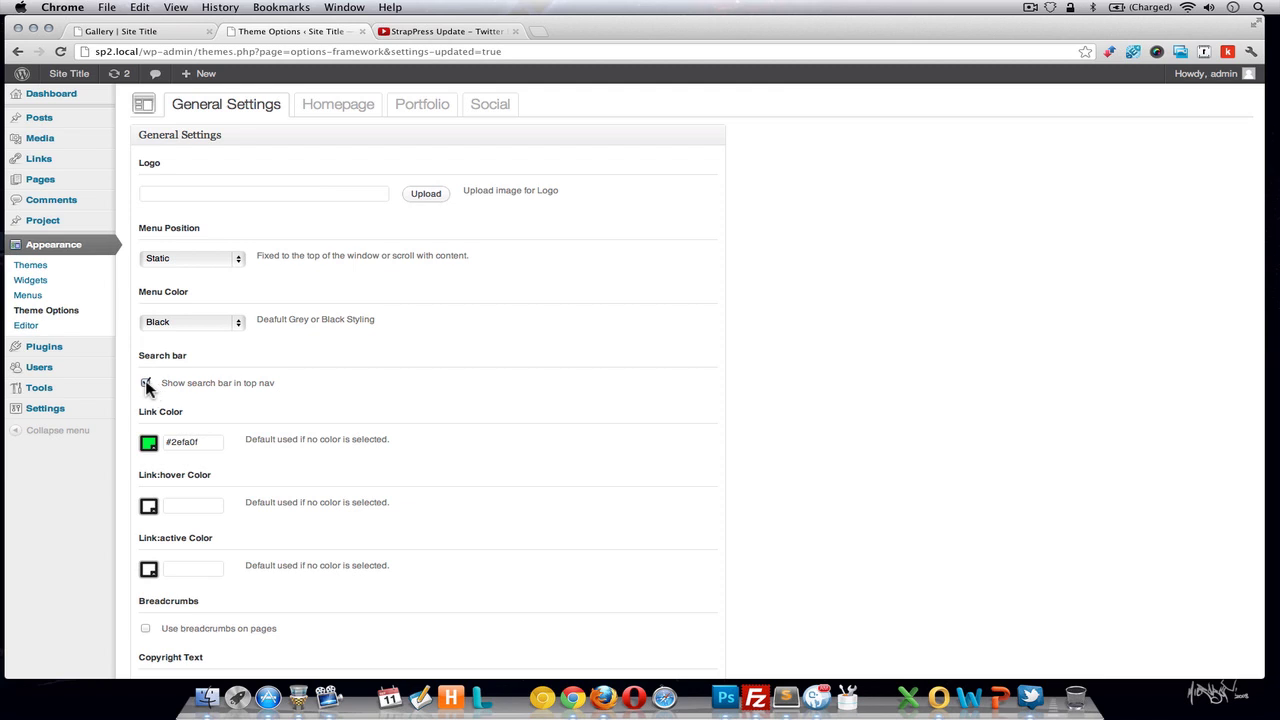
# Save General Settings, reload the gallery, and narrow the window to preview the mobile layout.
pyautogui.scroll(-10, 651, 520)
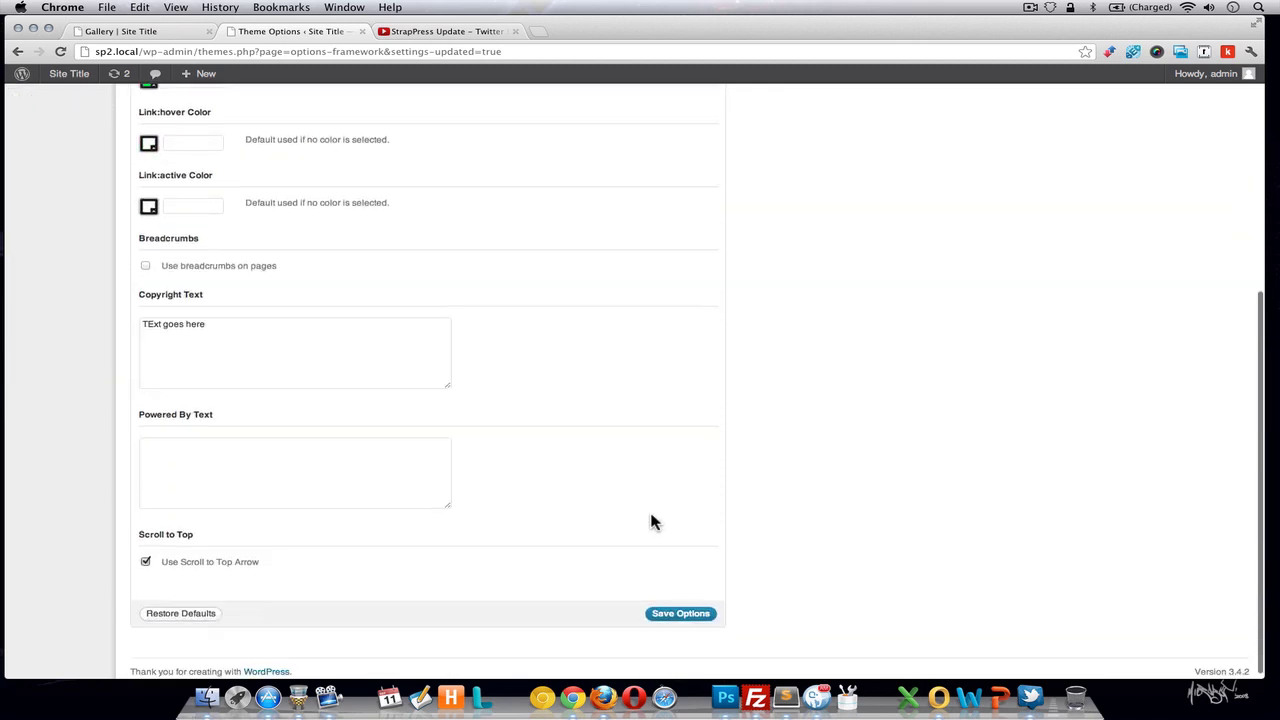
pyautogui.click(688, 608)
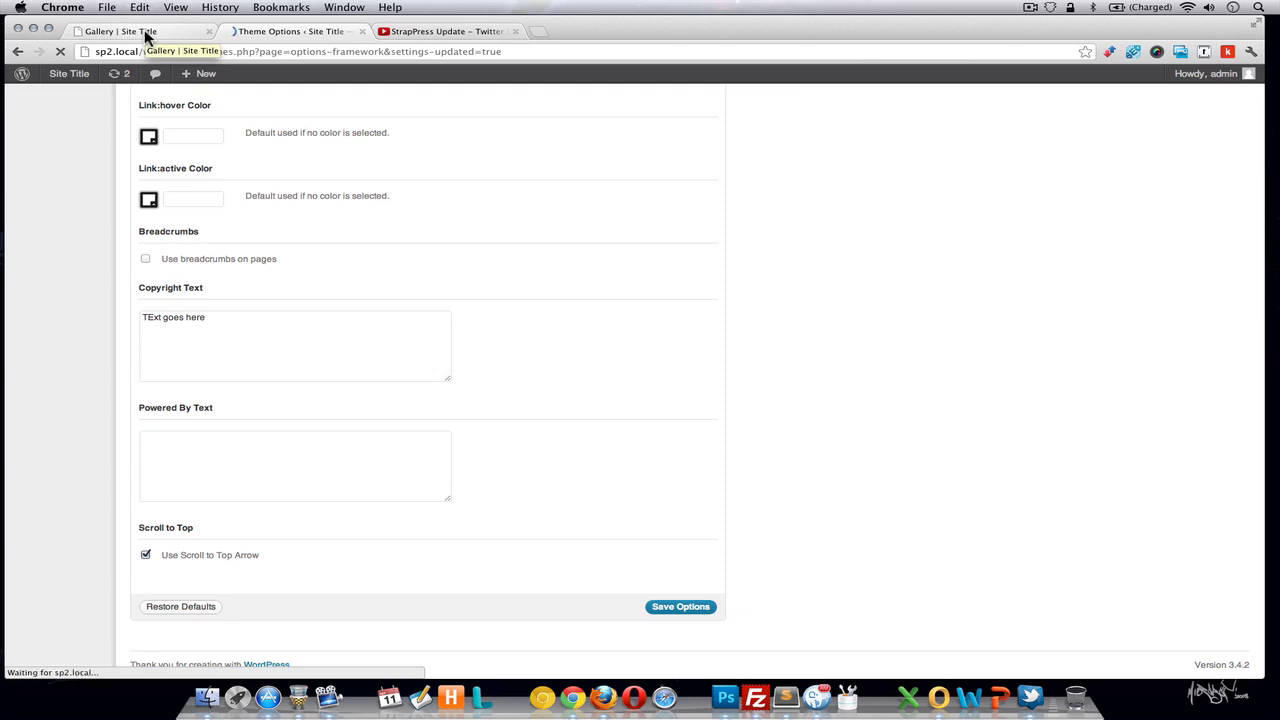
pyautogui.click(146, 36)
pyautogui.click(61, 52)
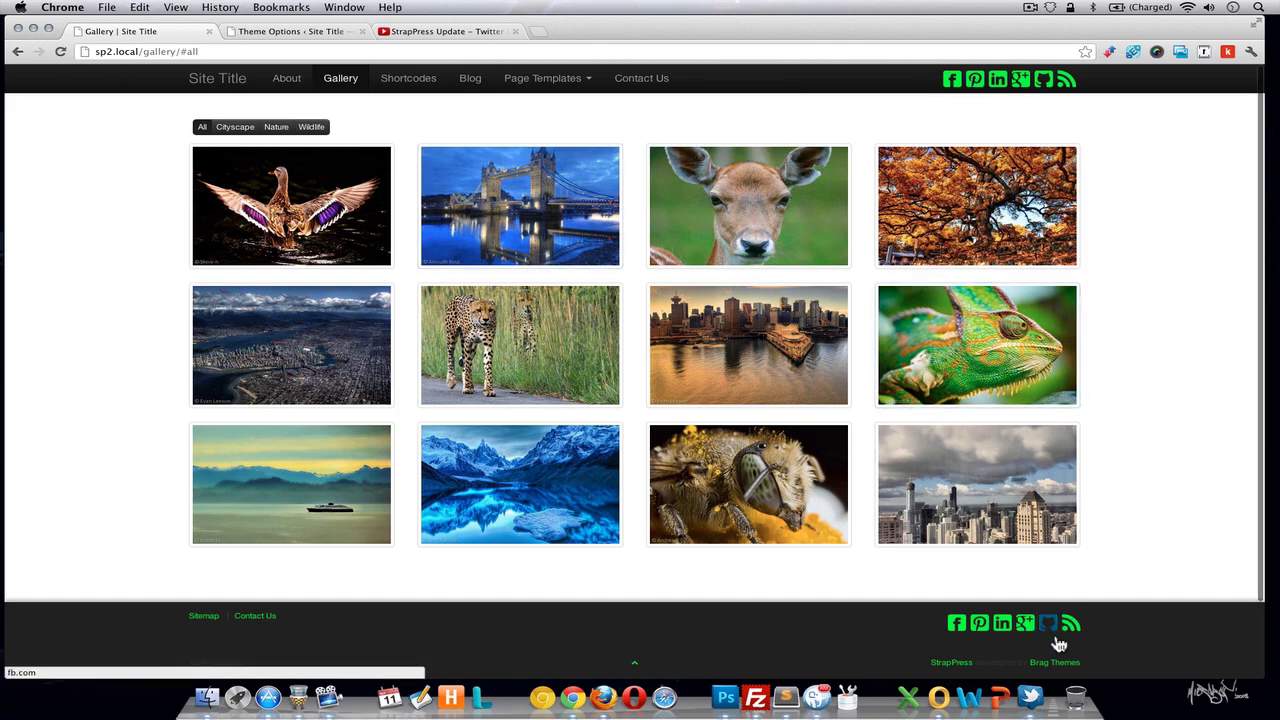
pyautogui.moveTo(1258, 677); pyautogui.dragTo(641, 621)
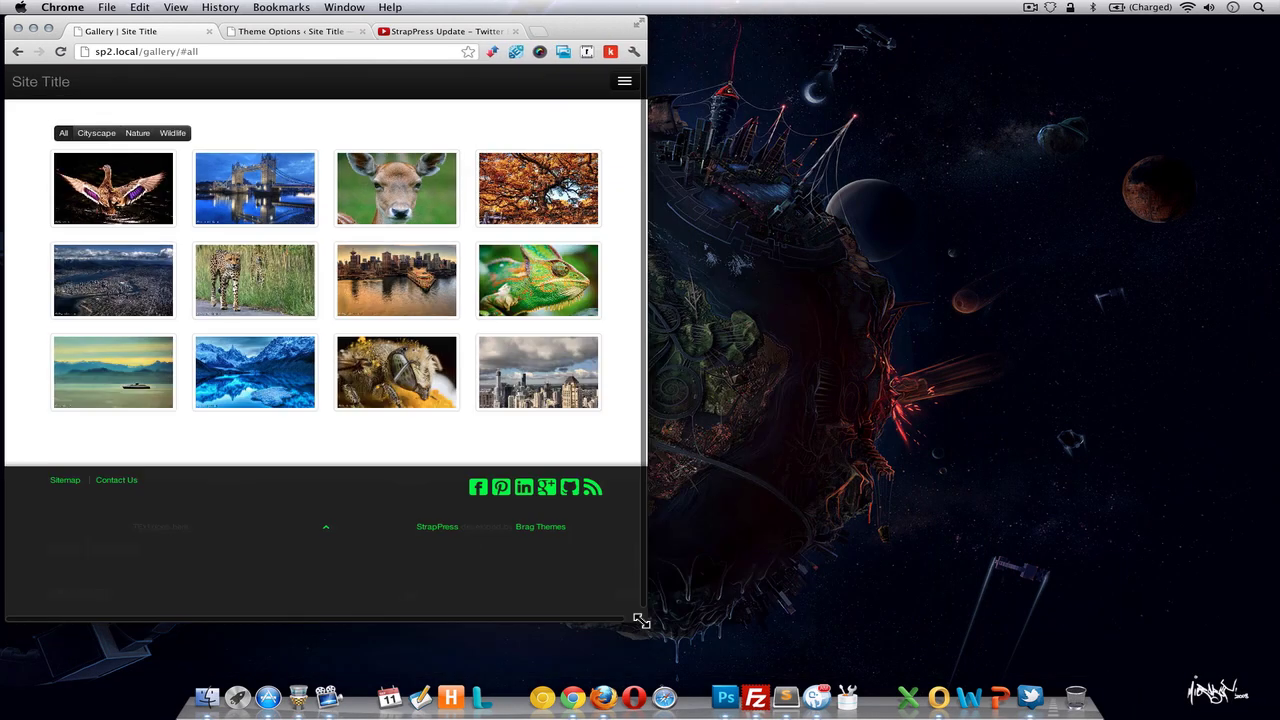
# Toggle the collapsed mobile menu, restore the full-size window, and return to Theme Options.
pyautogui.click(625, 84)
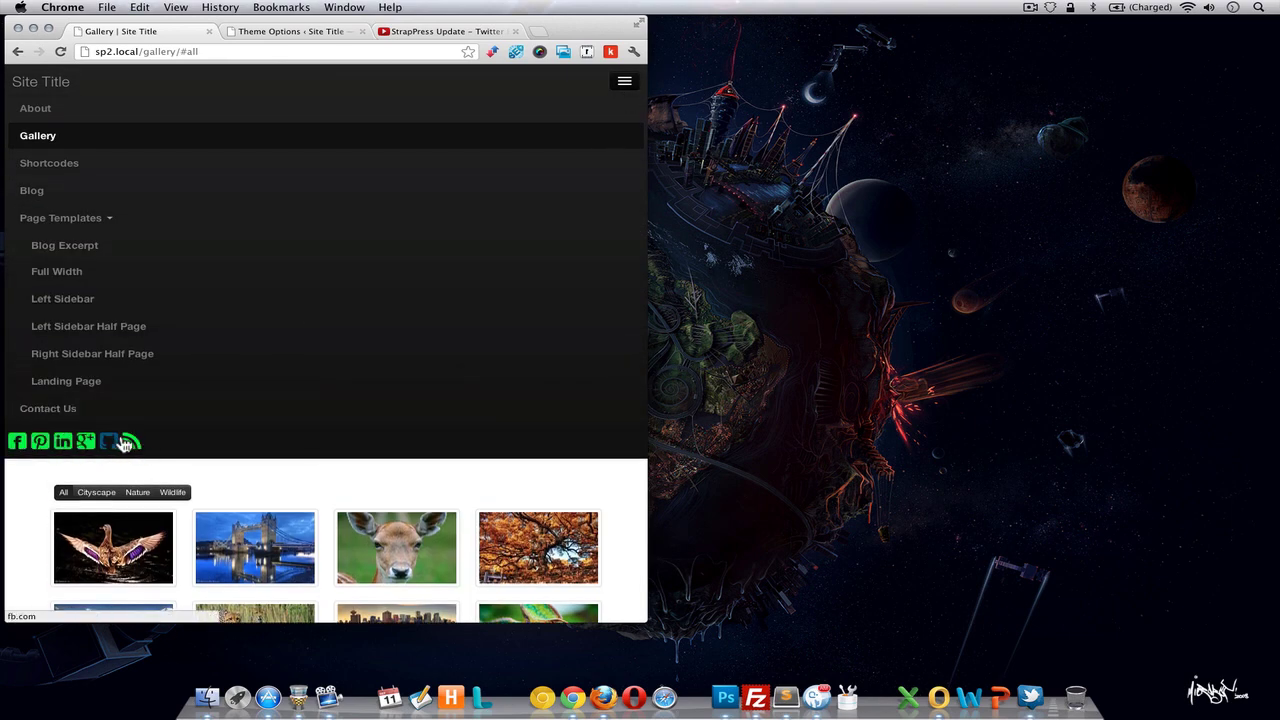
pyautogui.click(624, 84)
pyautogui.moveTo(648, 619); pyautogui.dragTo(1273, 670)
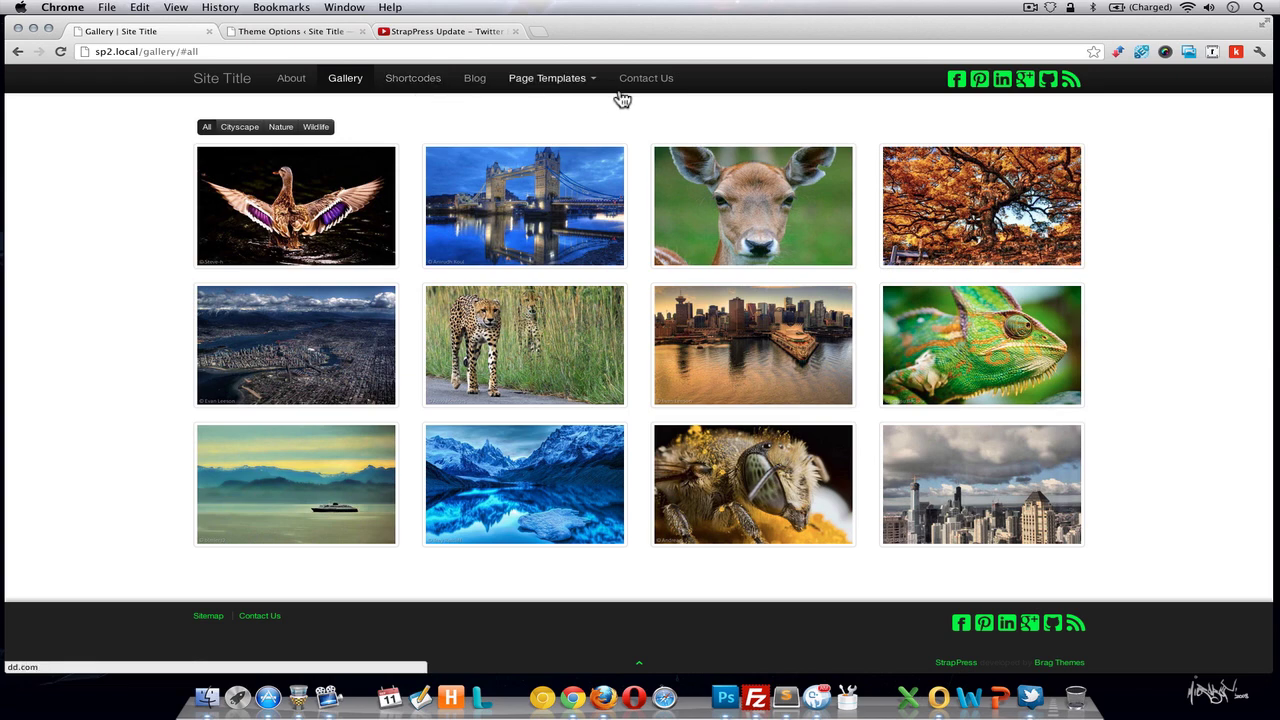
pyautogui.click(279, 32)
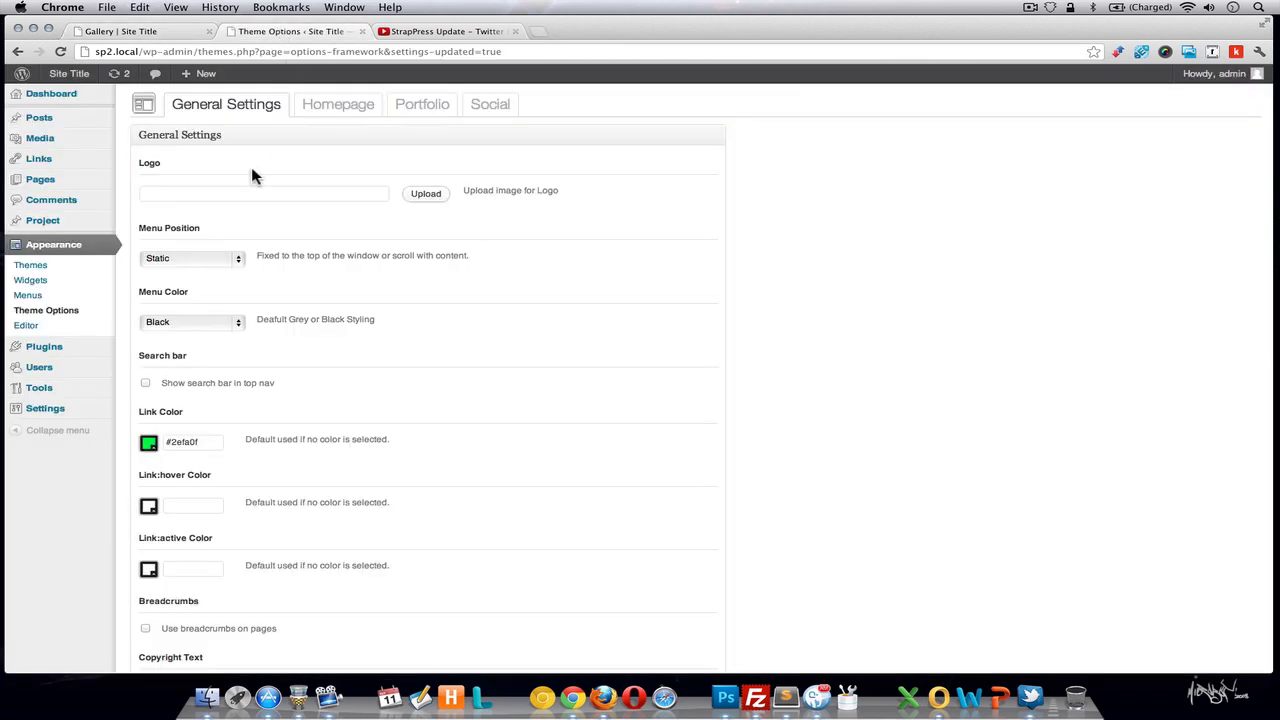
# Browse the Pages list, then go to Appearance > Menus to view the Top Menu.
pyautogui.click(72, 190)
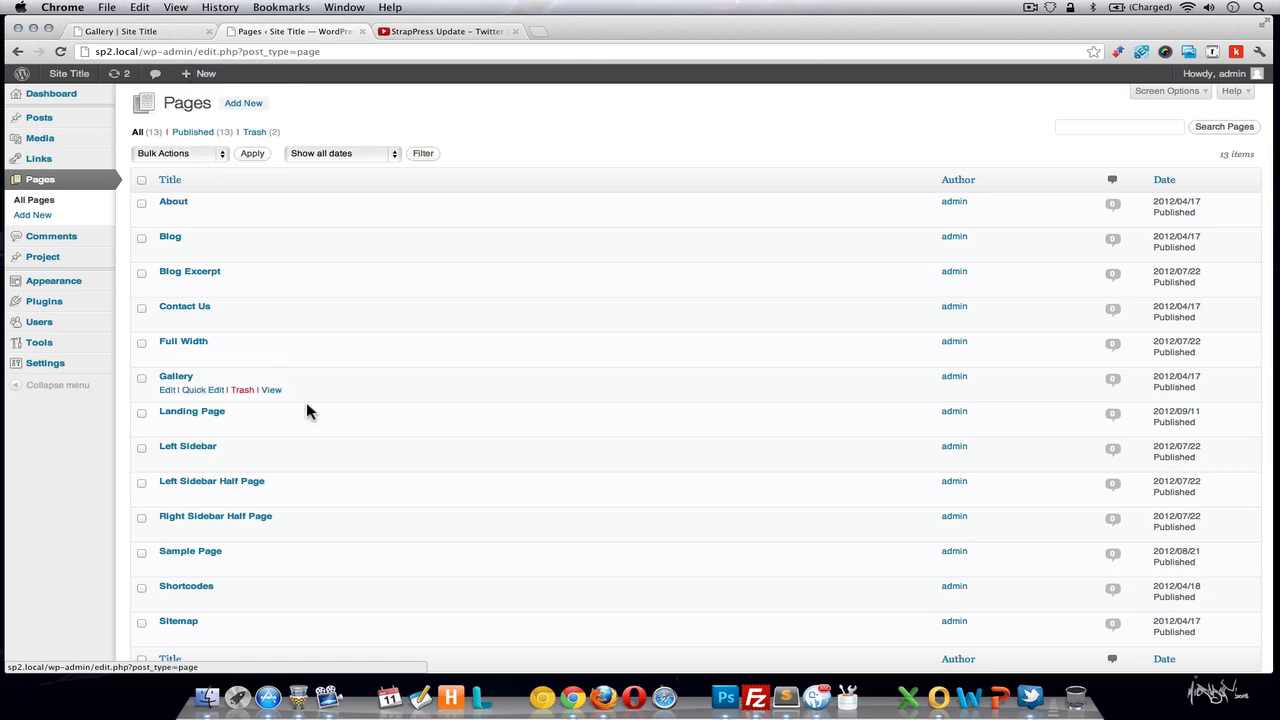
pyautogui.scroll(-2, 306, 402)
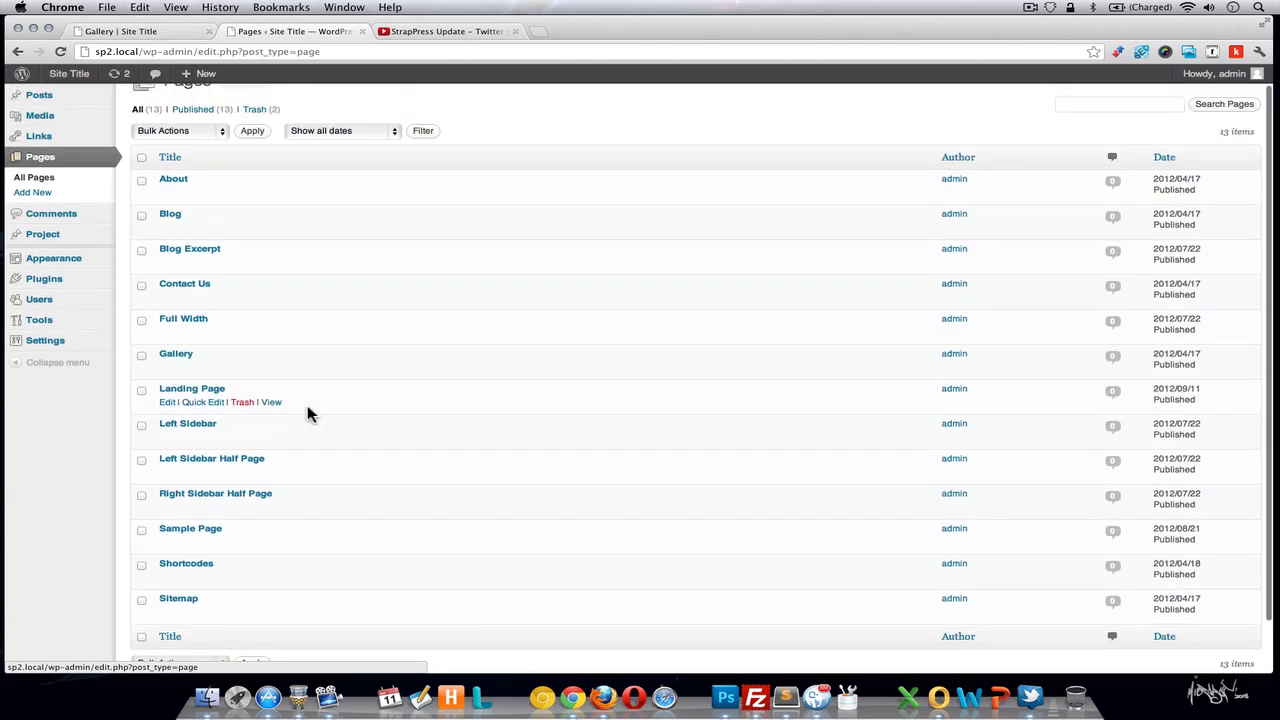
pyautogui.scroll(2, 307, 405)
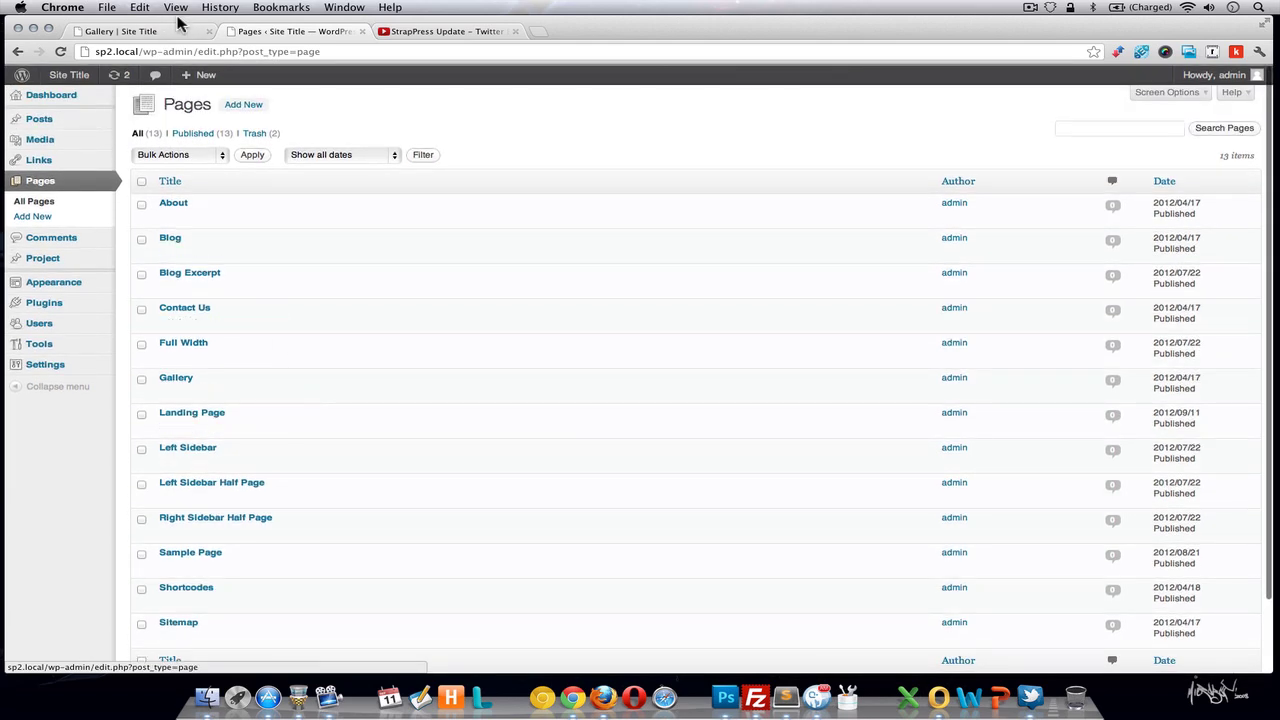
pyautogui.moveTo(83, 287)
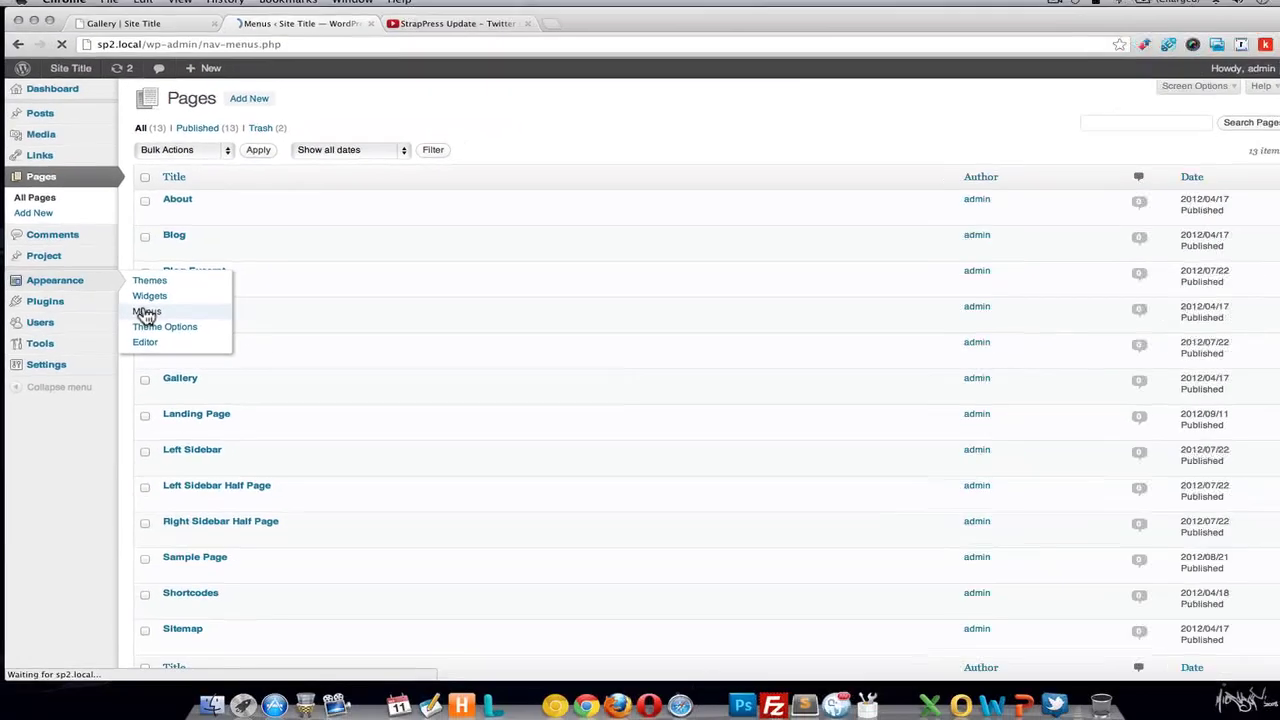
pyautogui.click(229, 285)
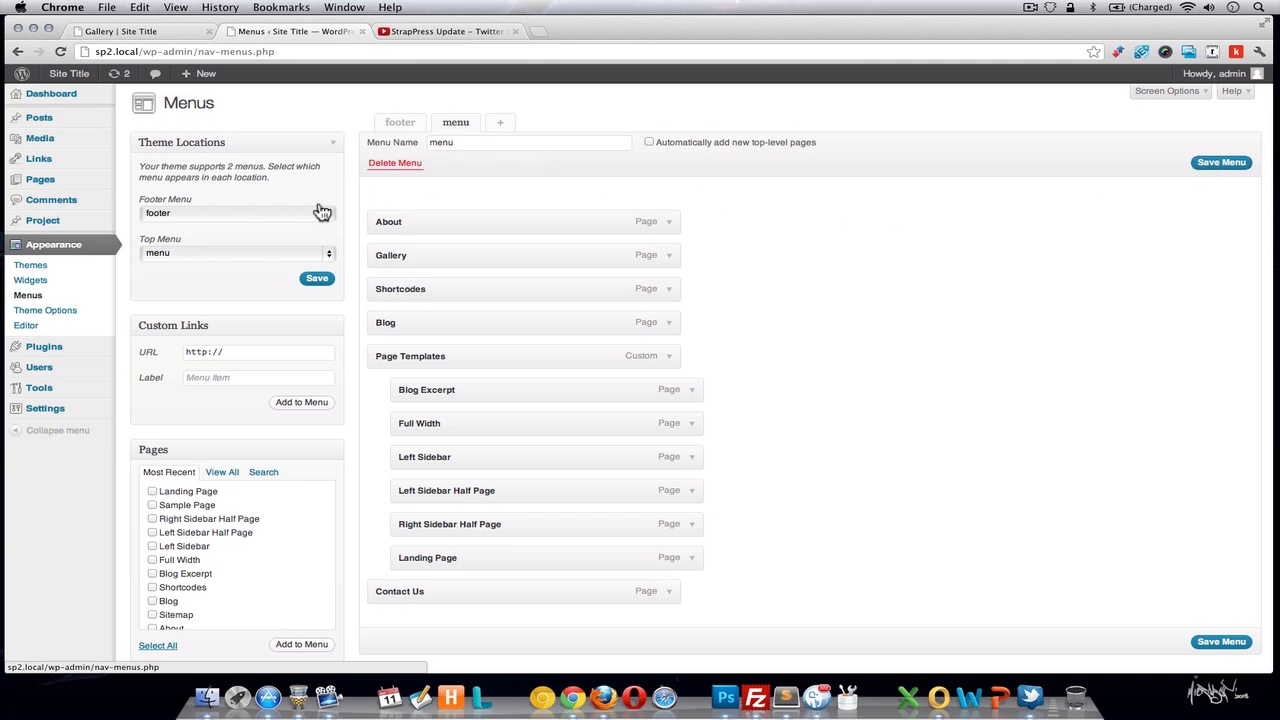
# Keep 'menu' as the Top Menu location, compare with the live site, and view the footer menu.
pyautogui.click(172, 255)
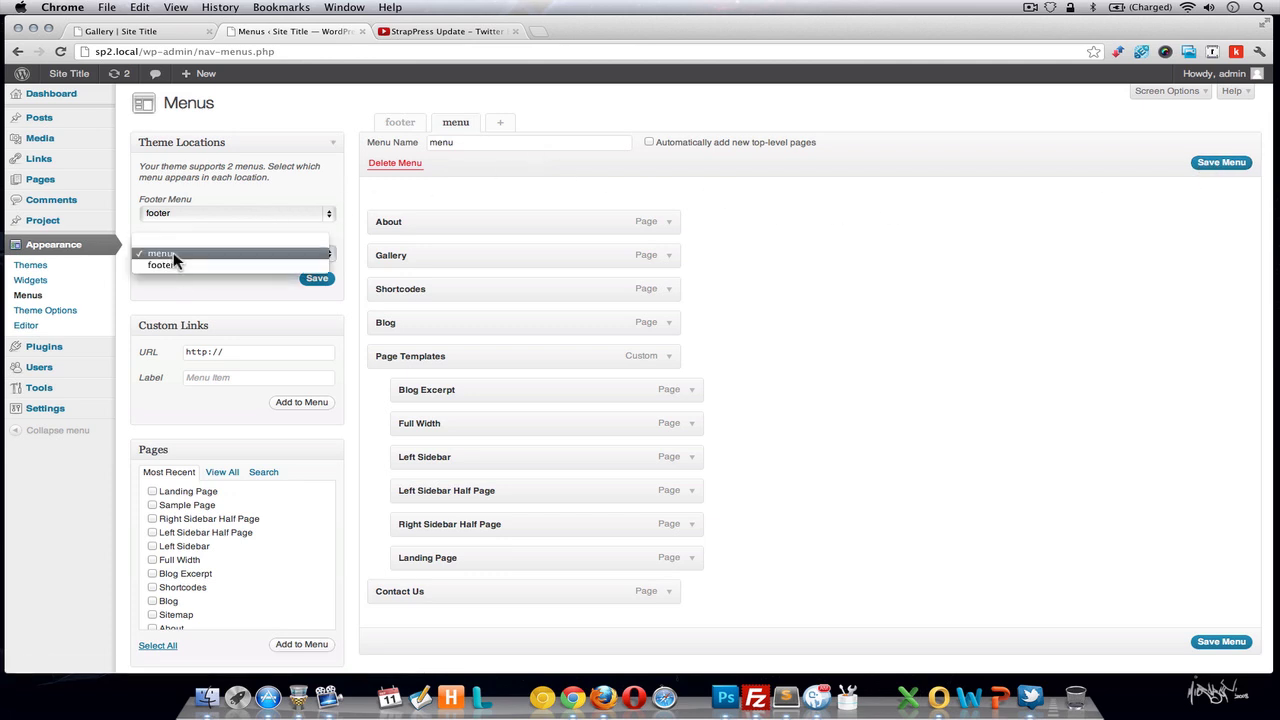
pyautogui.click(173, 253)
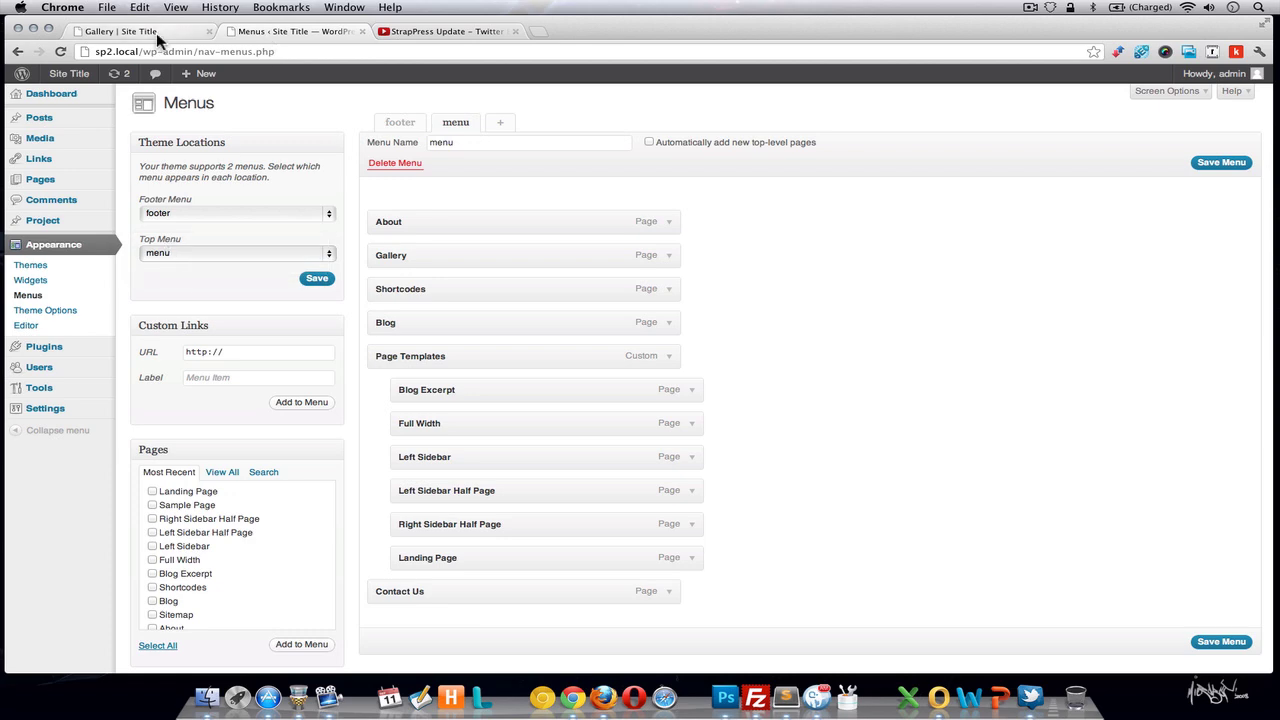
pyautogui.hotkey('ctrl', 'shift', 'Tab')
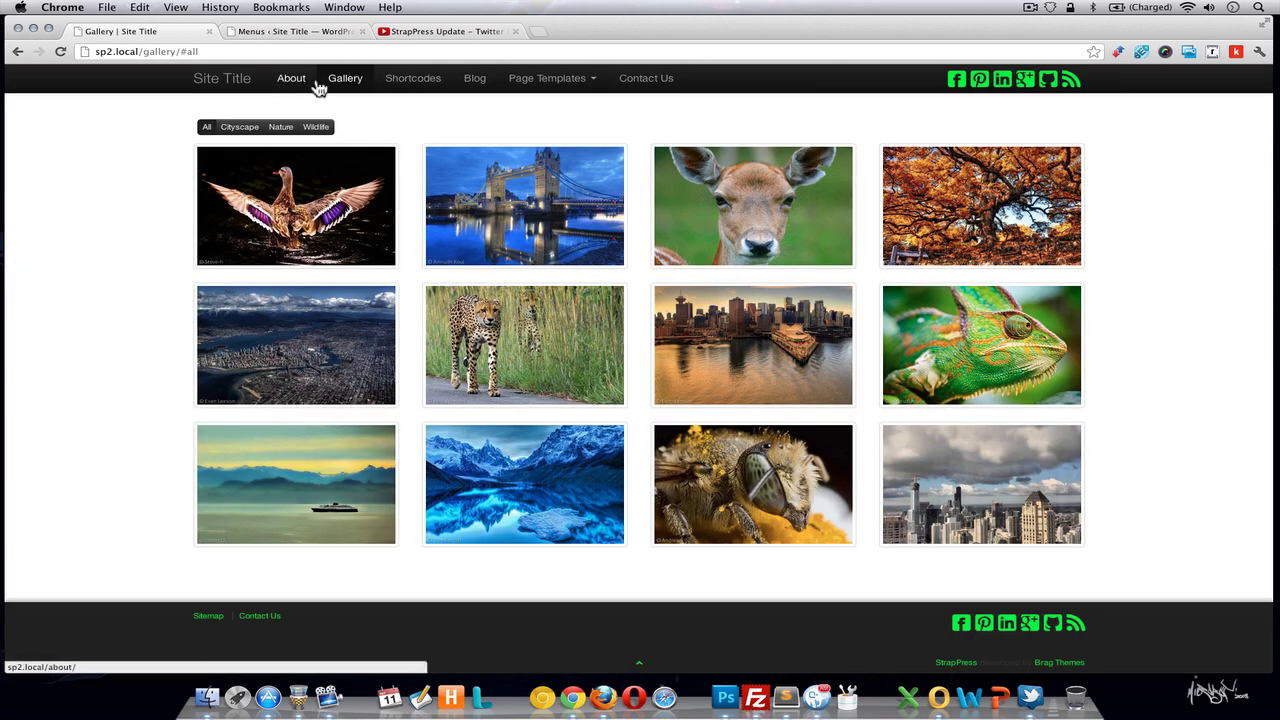
pyautogui.click(280, 33)
pyautogui.click(169, 31)
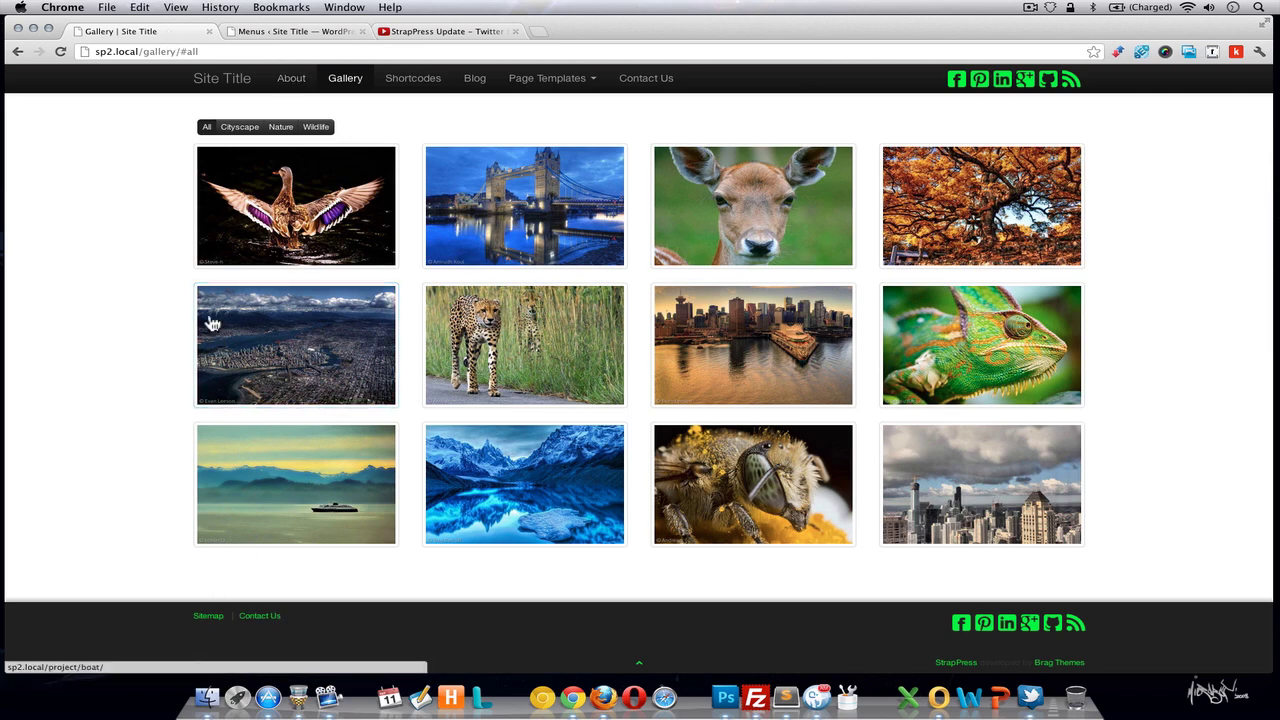
pyautogui.click(265, 33)
pyautogui.click(402, 122)
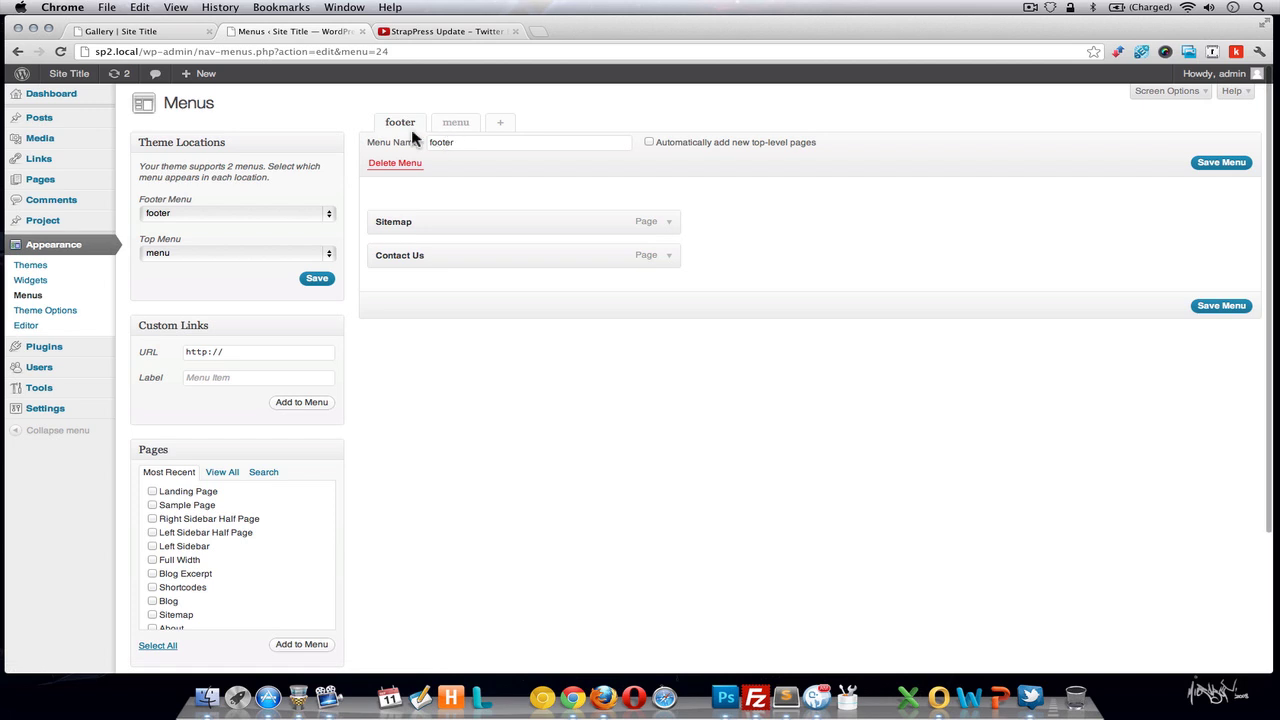
# Add Landing Page to the top menu and nest it under Page Templates.
pyautogui.click(456, 124)
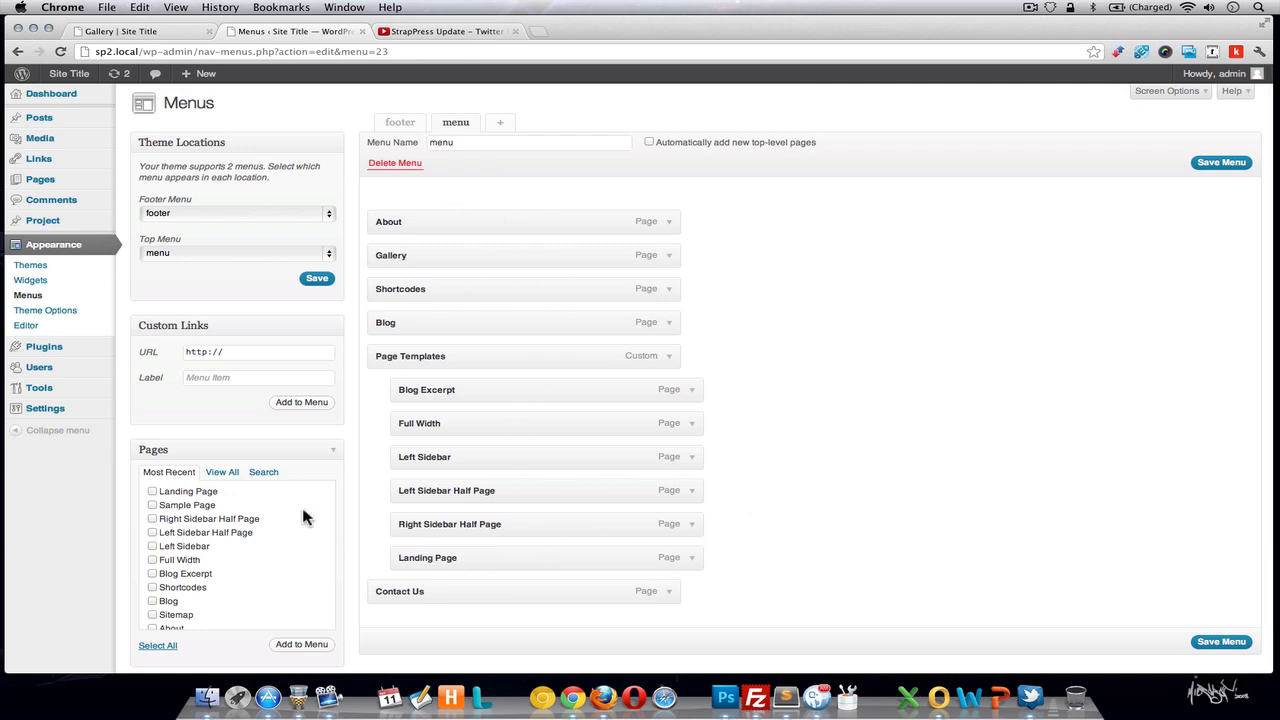
pyautogui.scroll(-3, 252, 538)
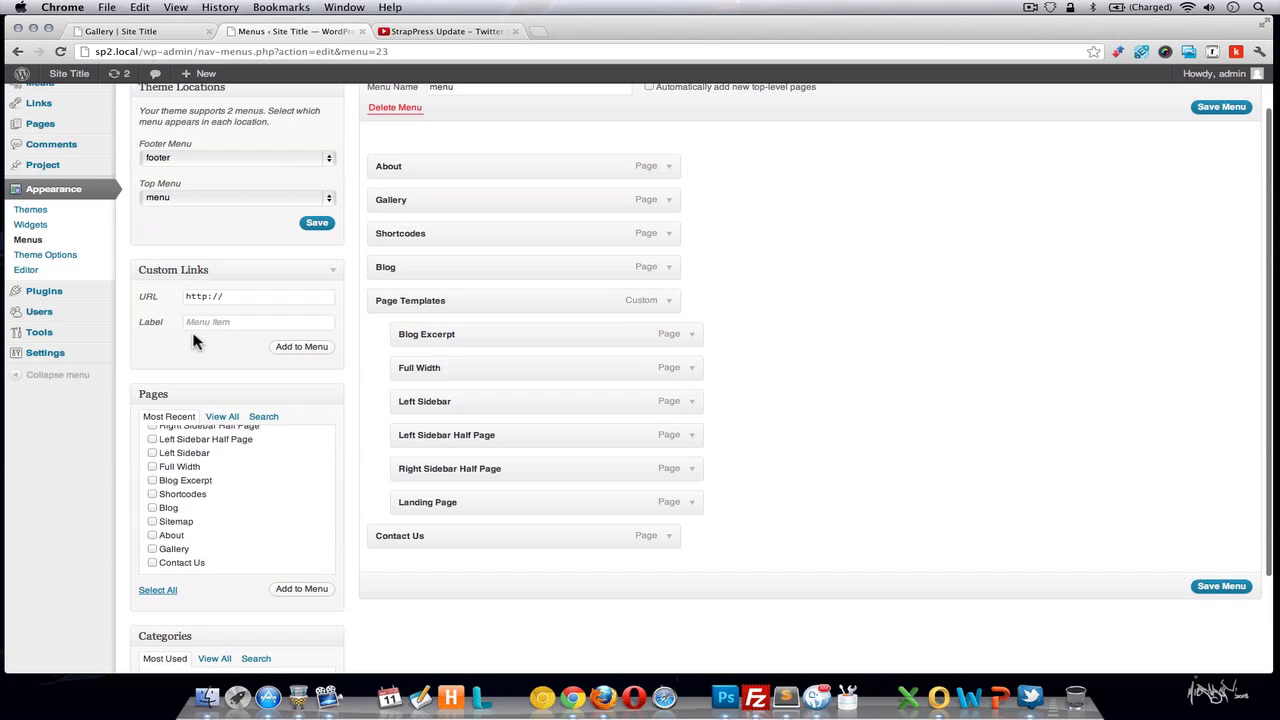
pyautogui.scroll(-3, 118, 384)
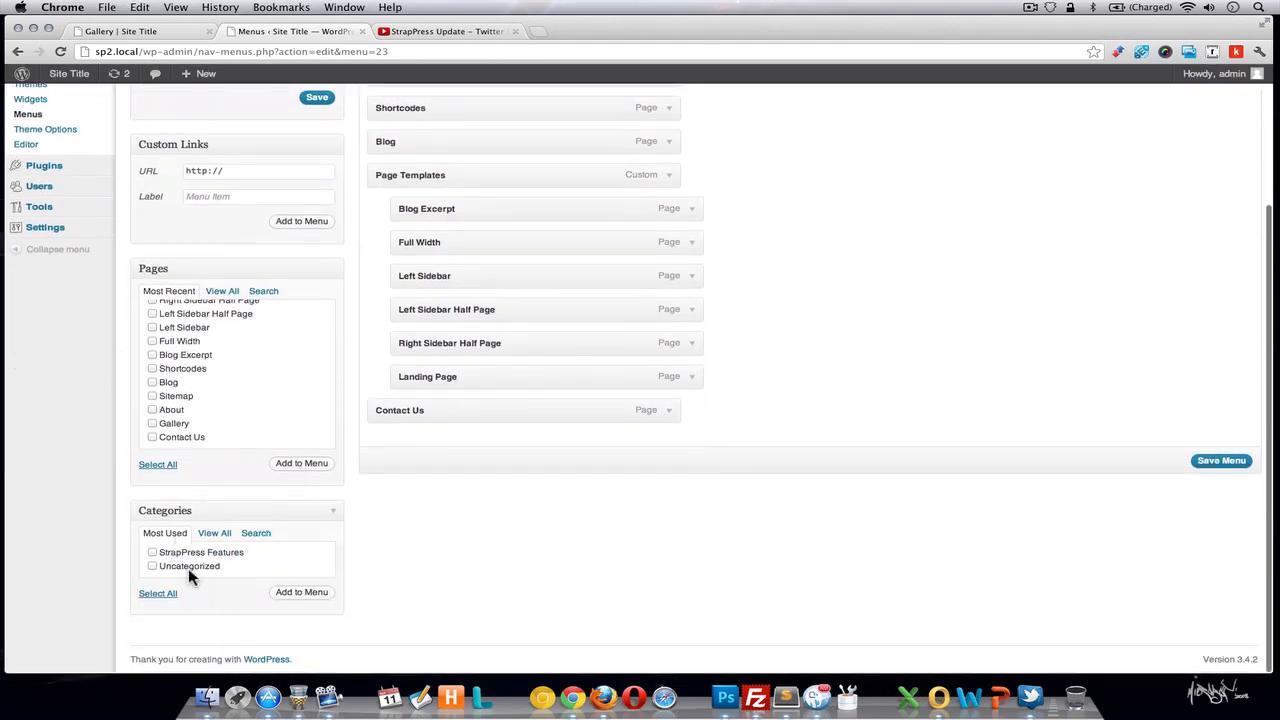
pyautogui.scroll(5, 214, 434)
pyautogui.click(152, 411)
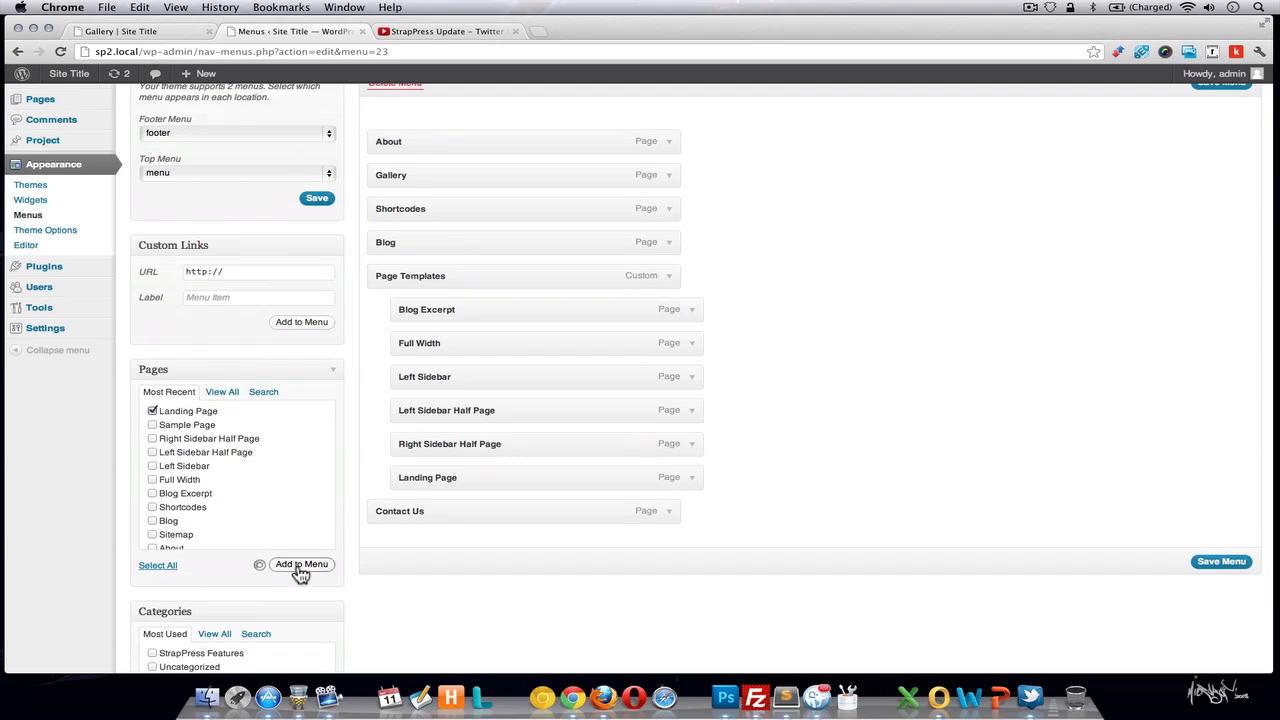
pyautogui.moveTo(431, 545); pyautogui.dragTo(466, 508)
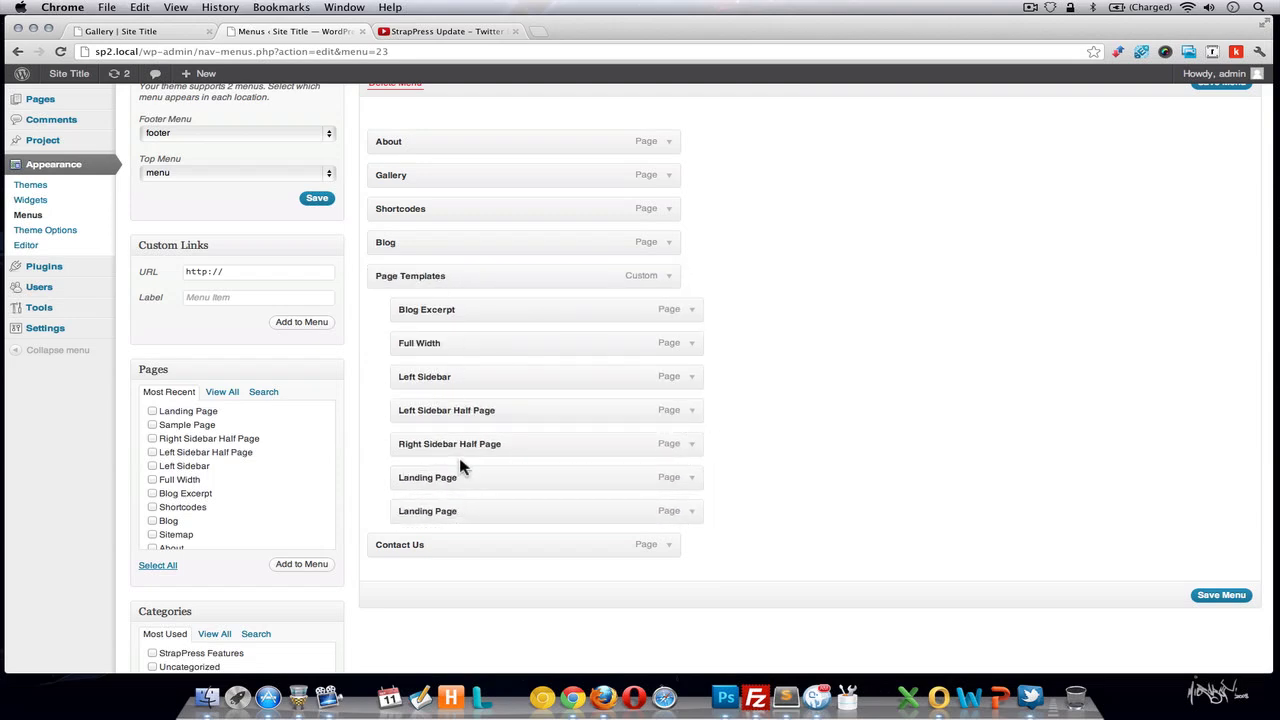
# Remove the duplicate Landing Page item, save the menu, and view the live gallery.
pyautogui.moveTo(434, 310)
pyautogui.mouseDown()
pyautogui.moveTo(400, 309)
pyautogui.moveTo(427, 309)
pyautogui.mouseUp()
pyautogui.click(694, 520)
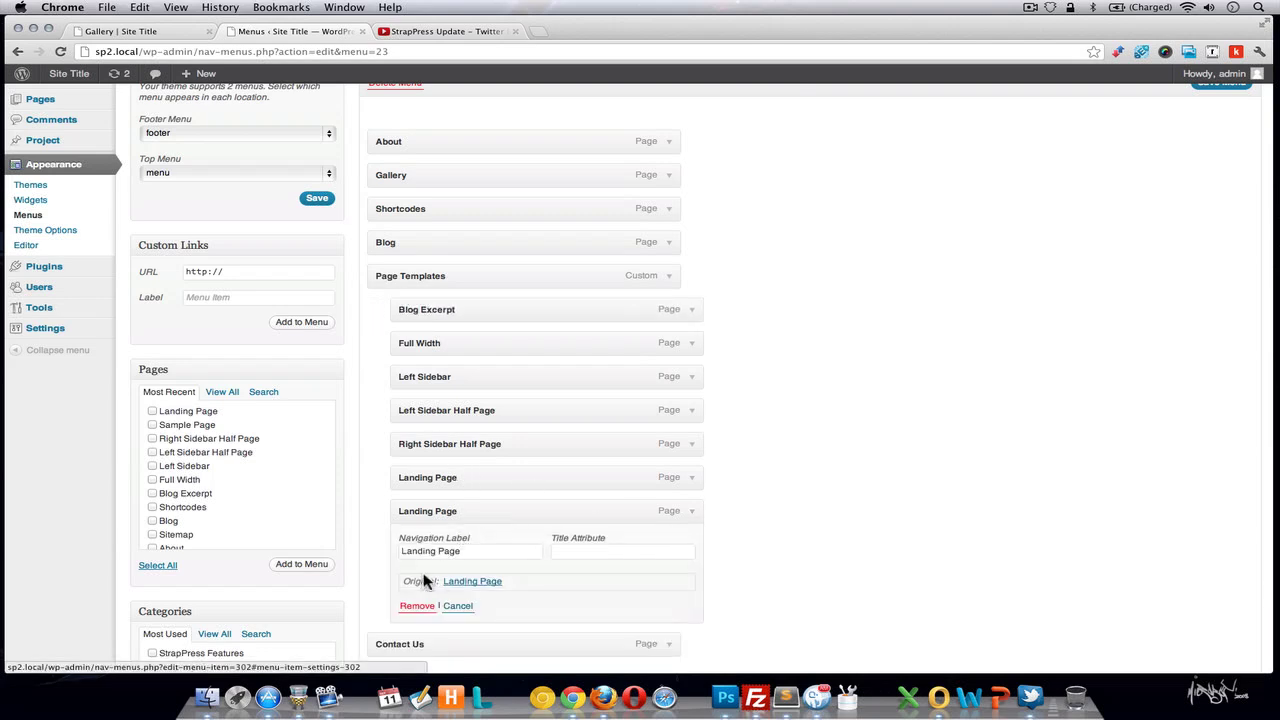
pyautogui.click(416, 606)
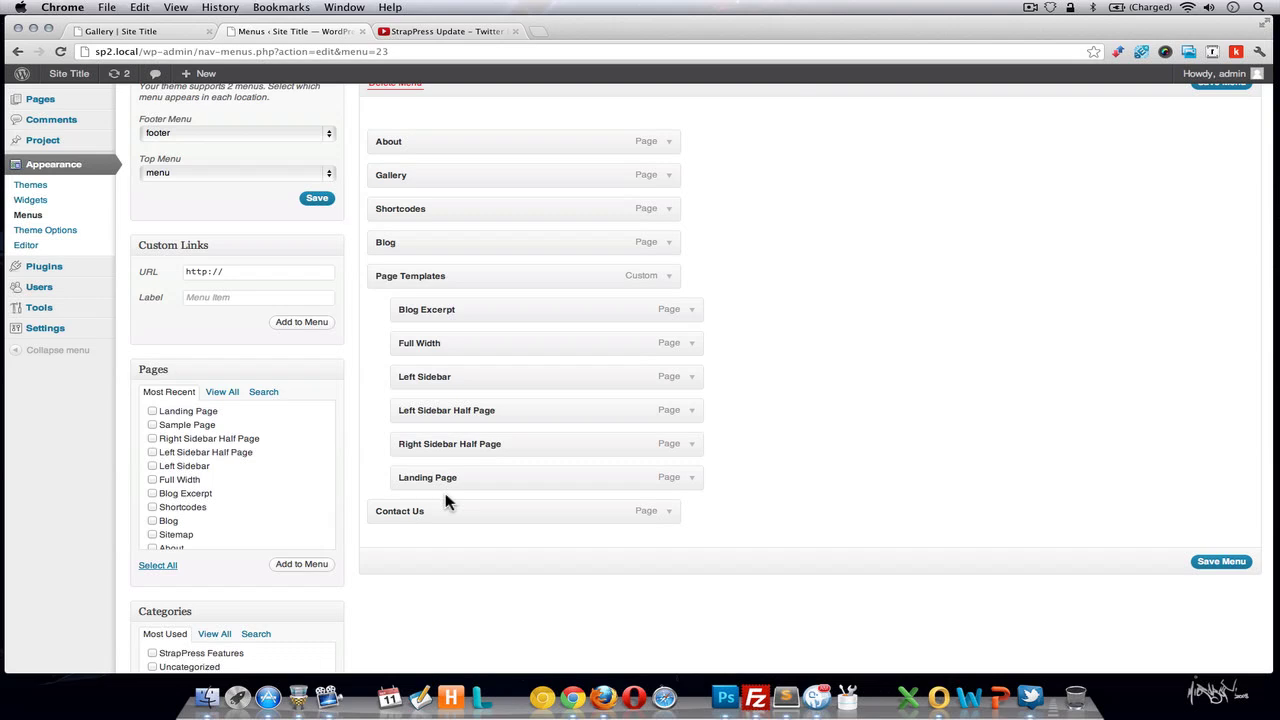
pyautogui.scroll(2, 786, 524)
pyautogui.click(1229, 641)
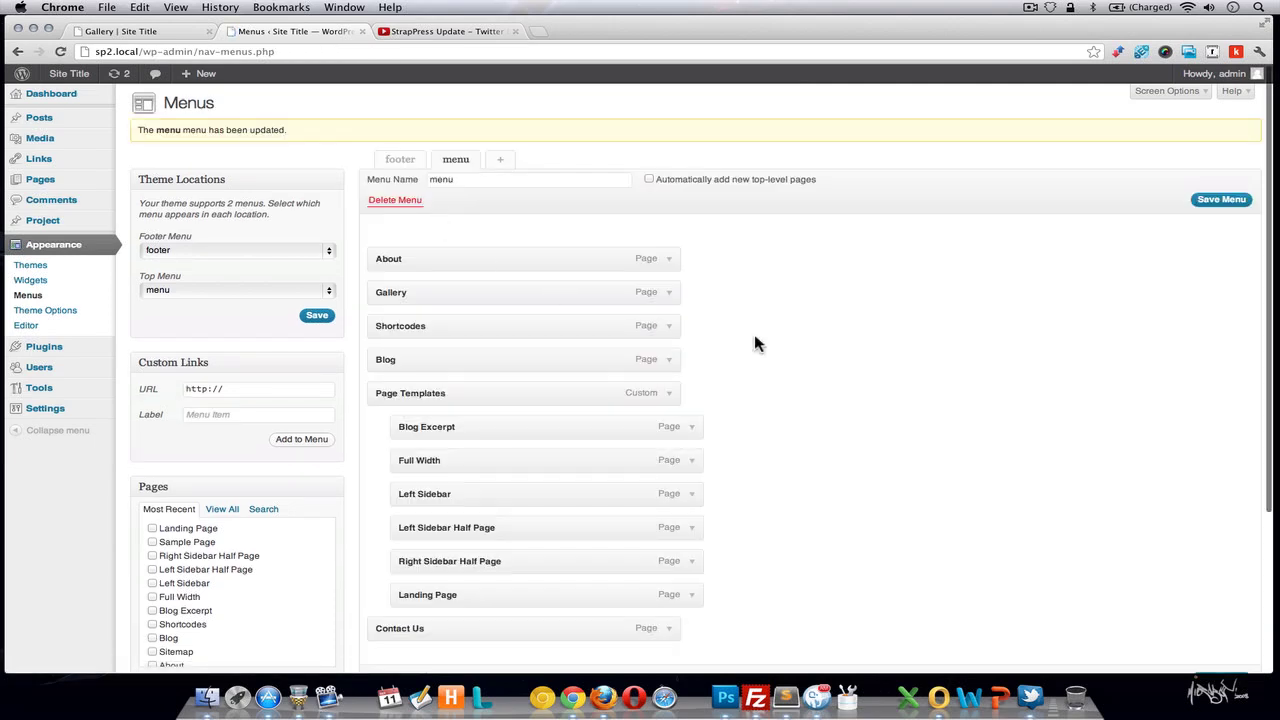
pyautogui.scroll(-3, 496, 207)
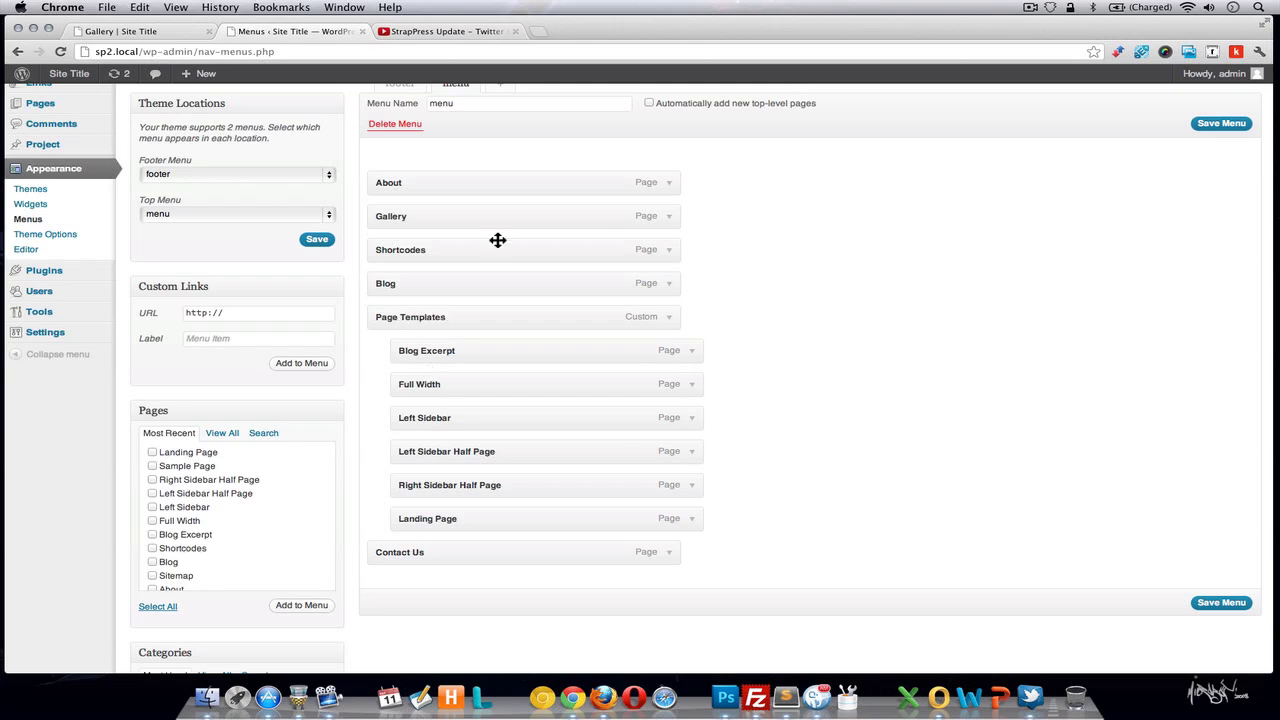
pyautogui.click(146, 33)
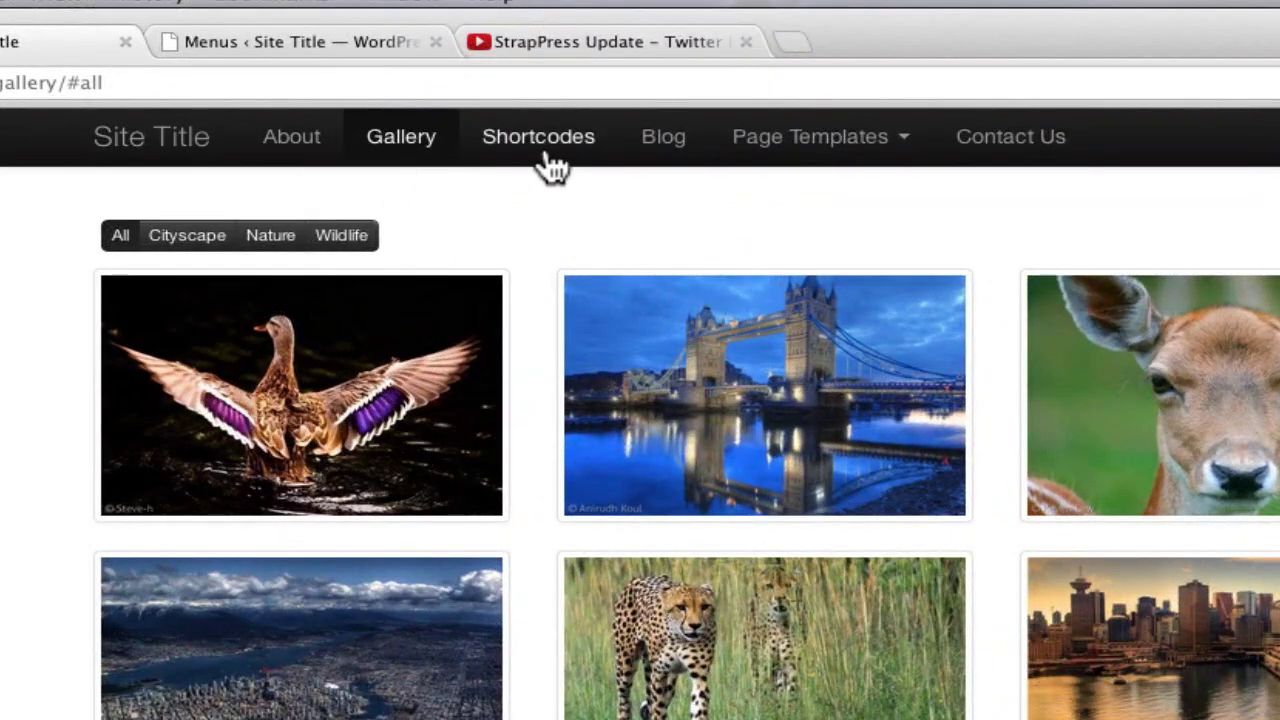
# Check the live Page Templates submenu and the footer menu, then return to the Gallery.
pyautogui.click(806, 152)
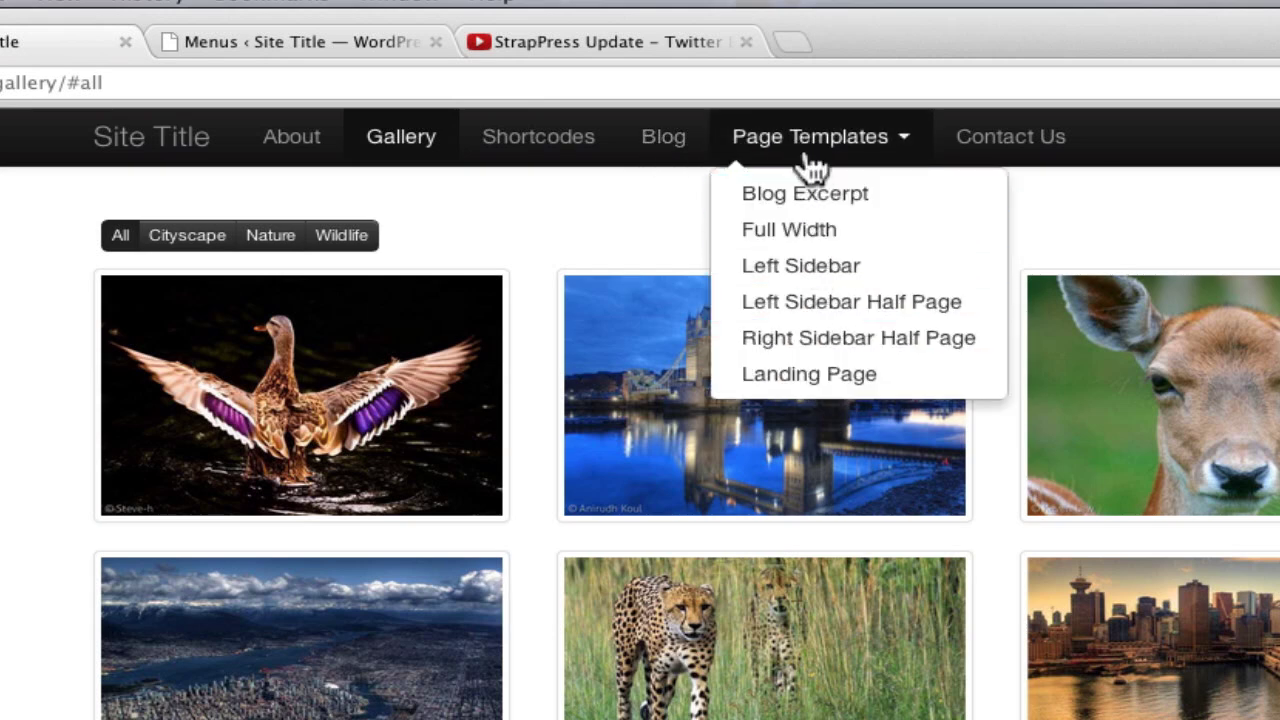
pyautogui.click(1138, 188)
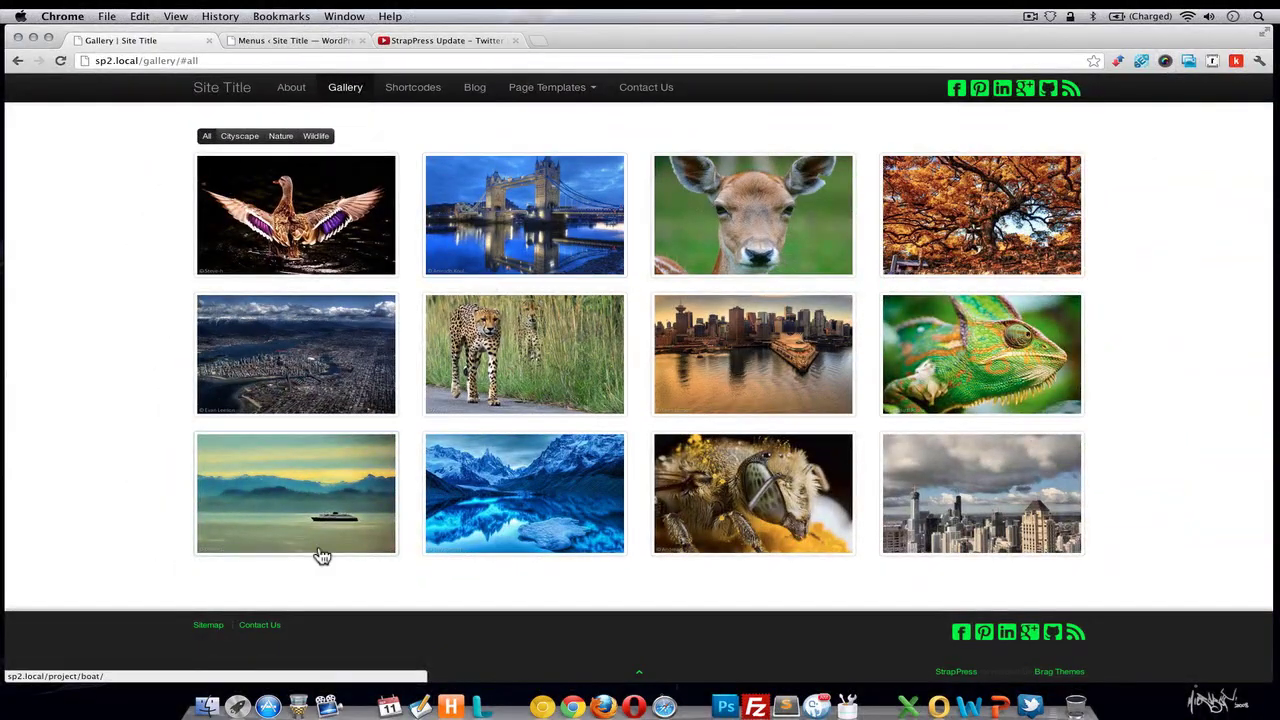
pyautogui.click(277, 40)
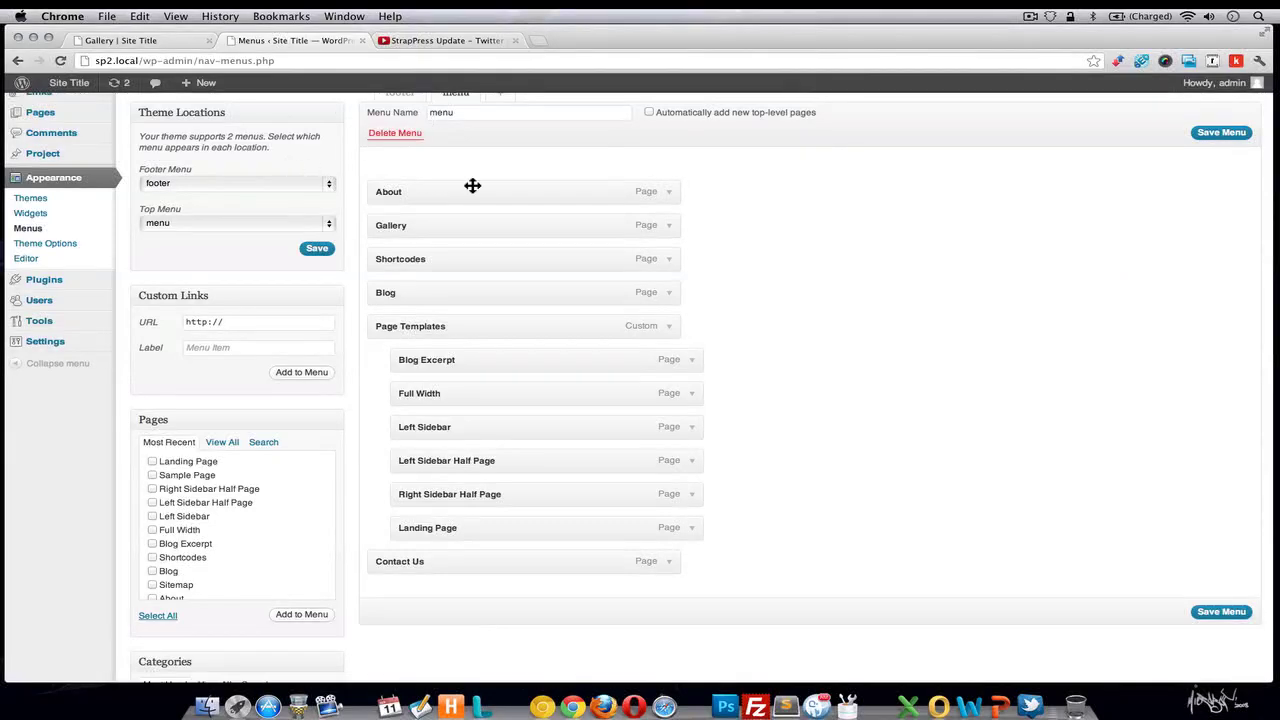
pyautogui.scroll(2, 472, 185)
pyautogui.click(417, 177)
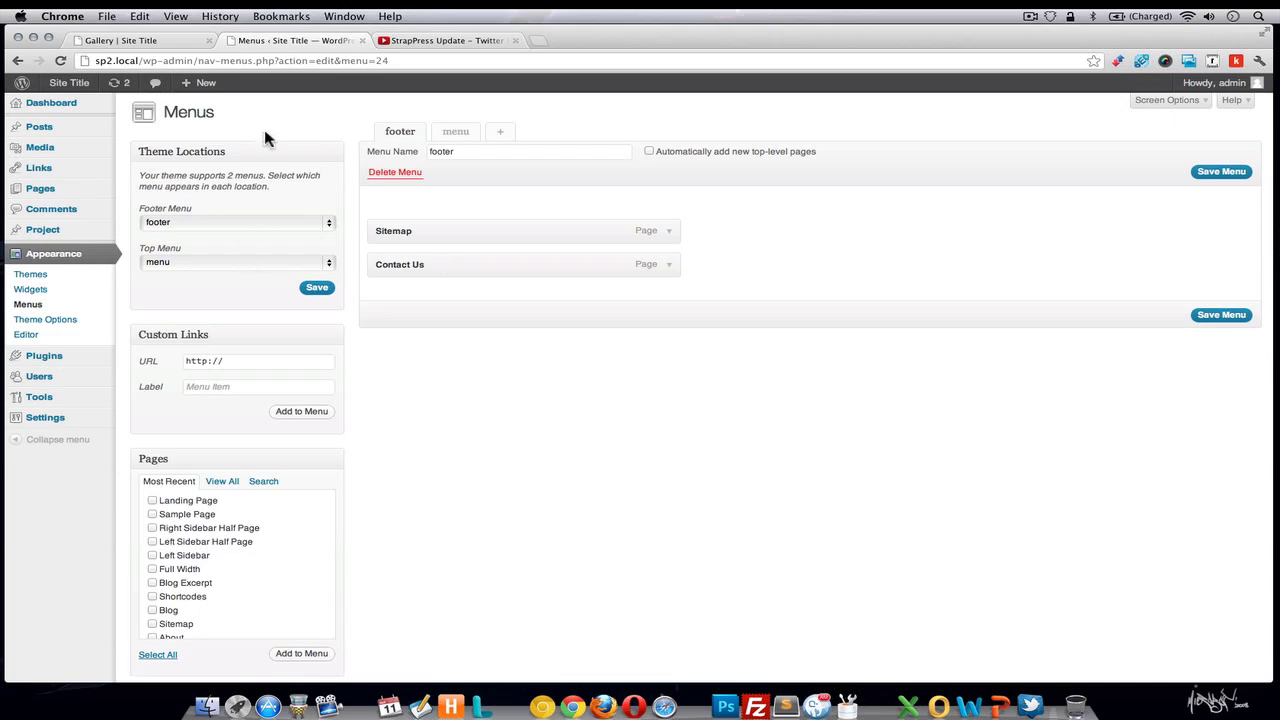
pyautogui.click(155, 40)
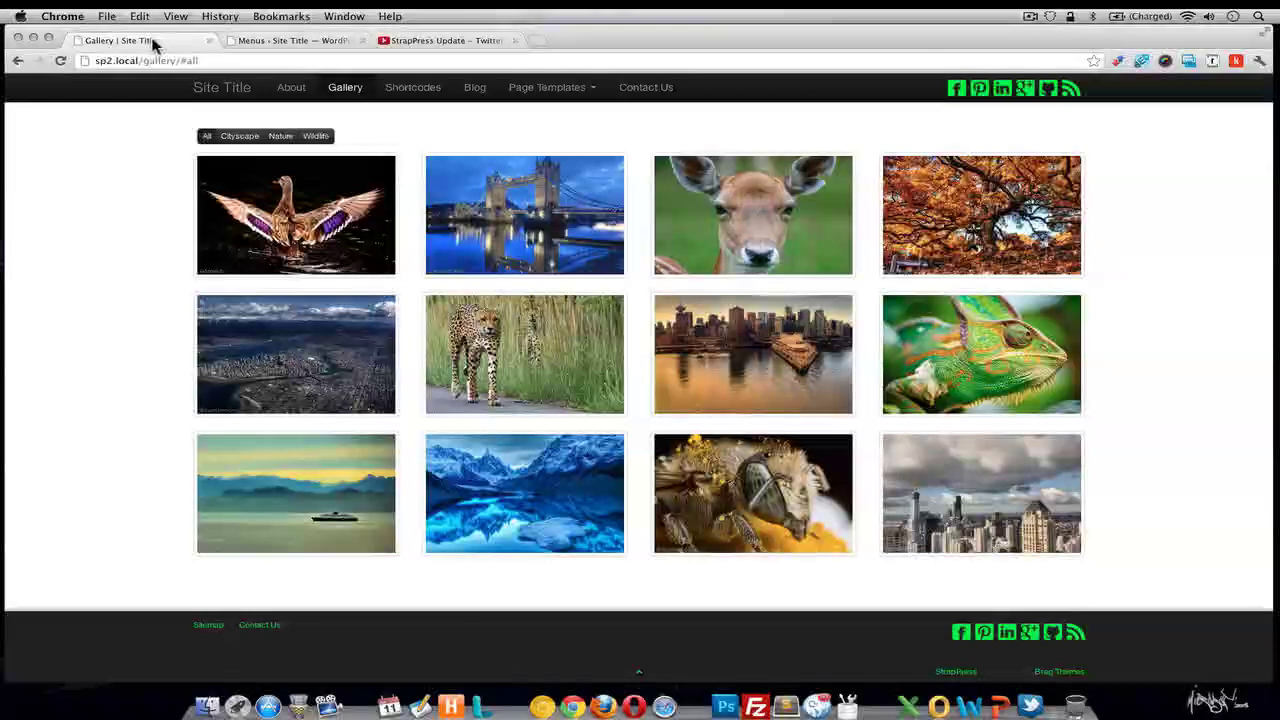
# Preview the Full Width and Left Sidebar page templates from the Page Templates menu.
pyautogui.click(565, 96)
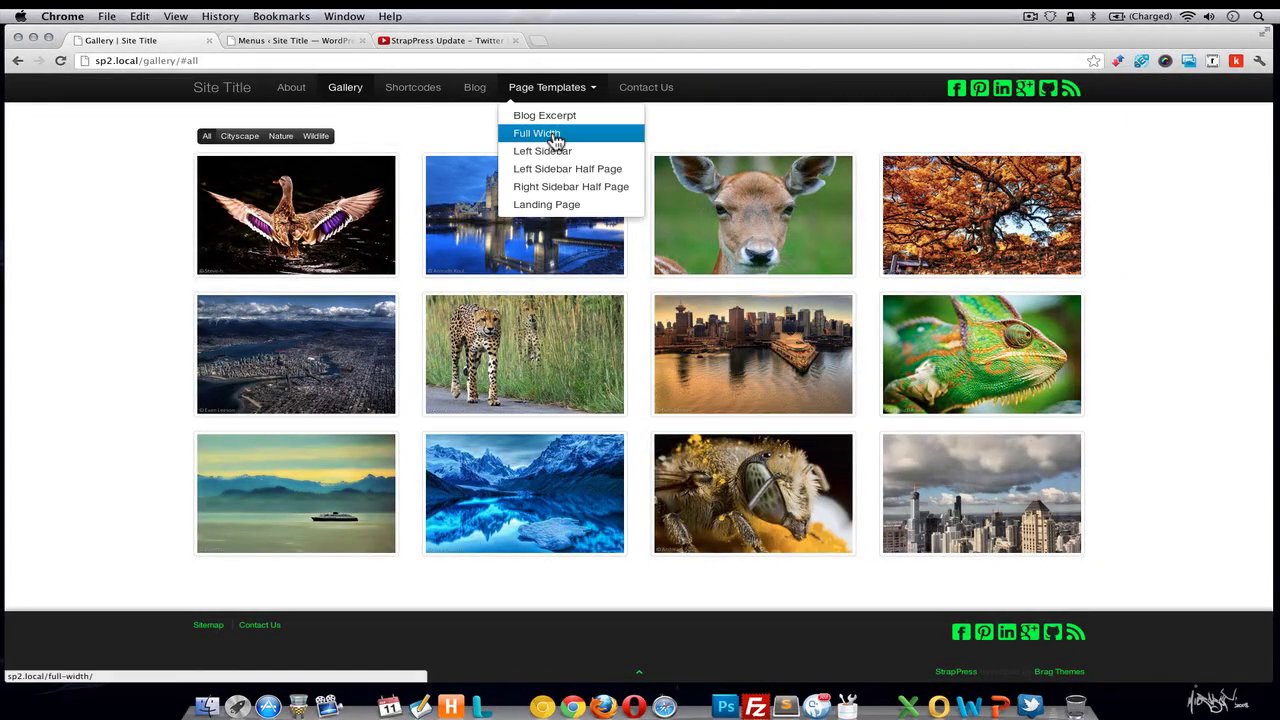
pyautogui.click(556, 140)
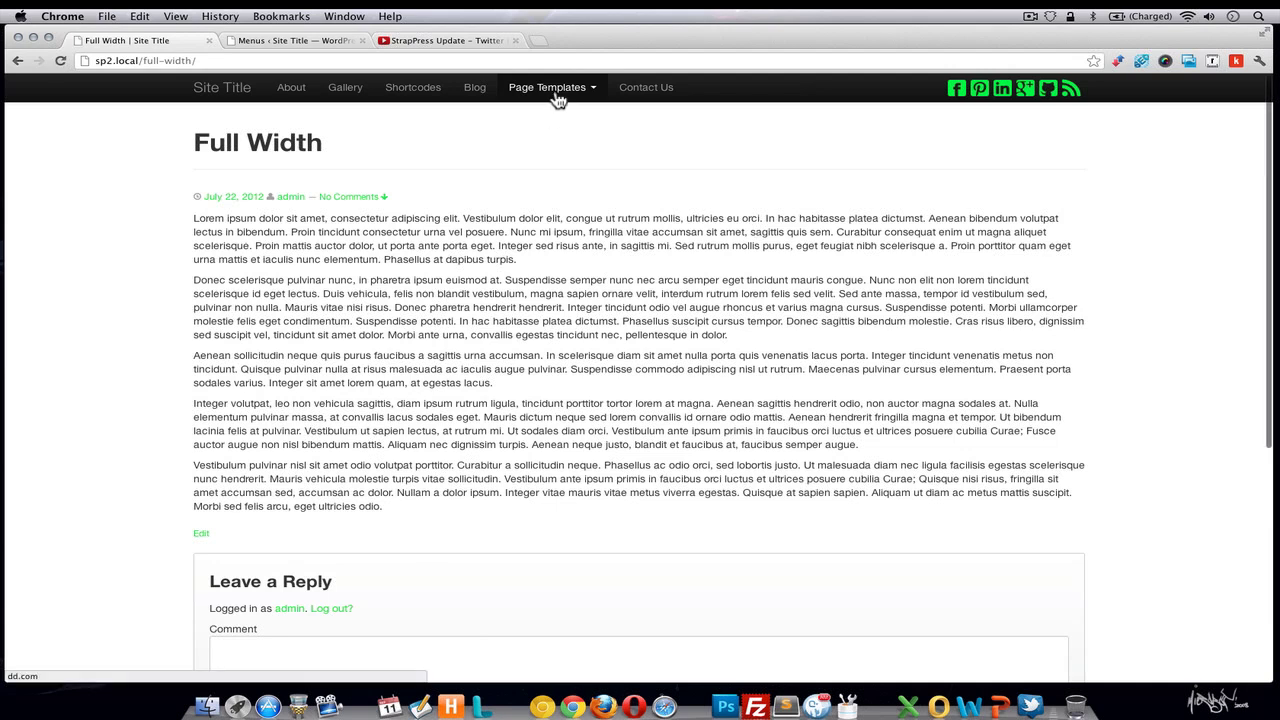
pyautogui.click(556, 92)
pyautogui.click(556, 160)
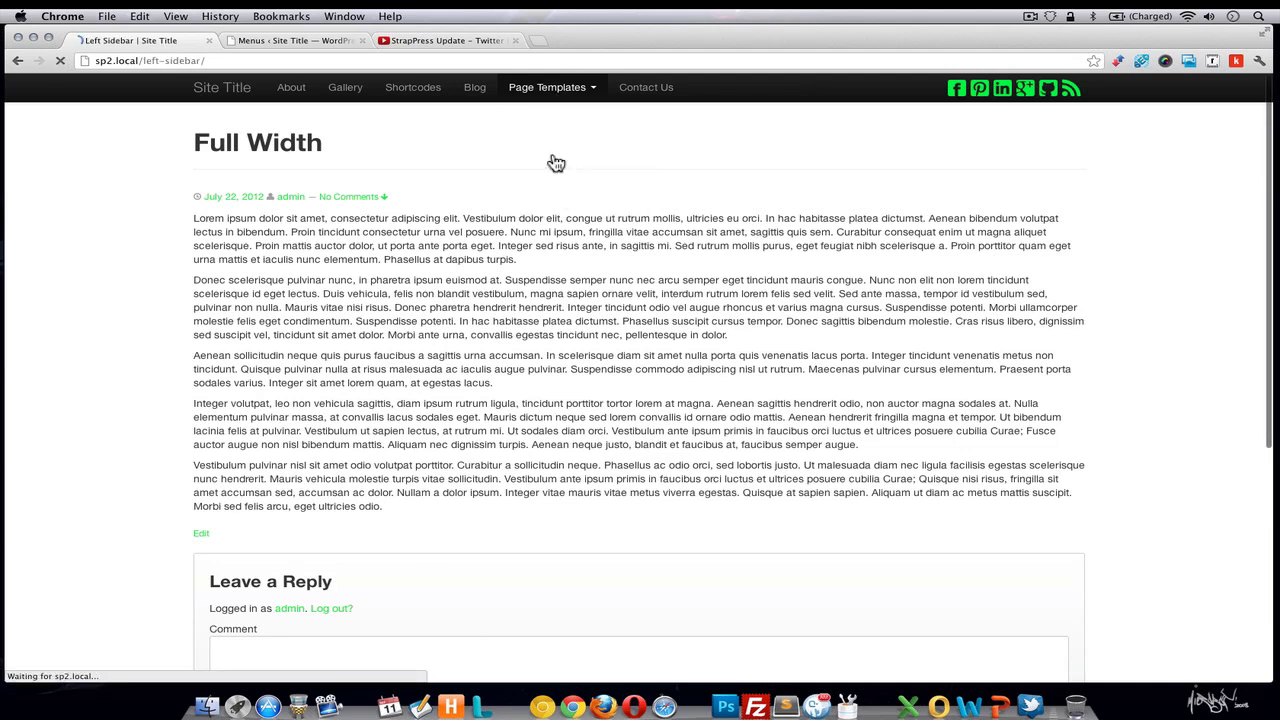
# Preview the Landing Page template, go back to Left Sidebar, then return to the Menus admin page.
pyautogui.click(554, 92)
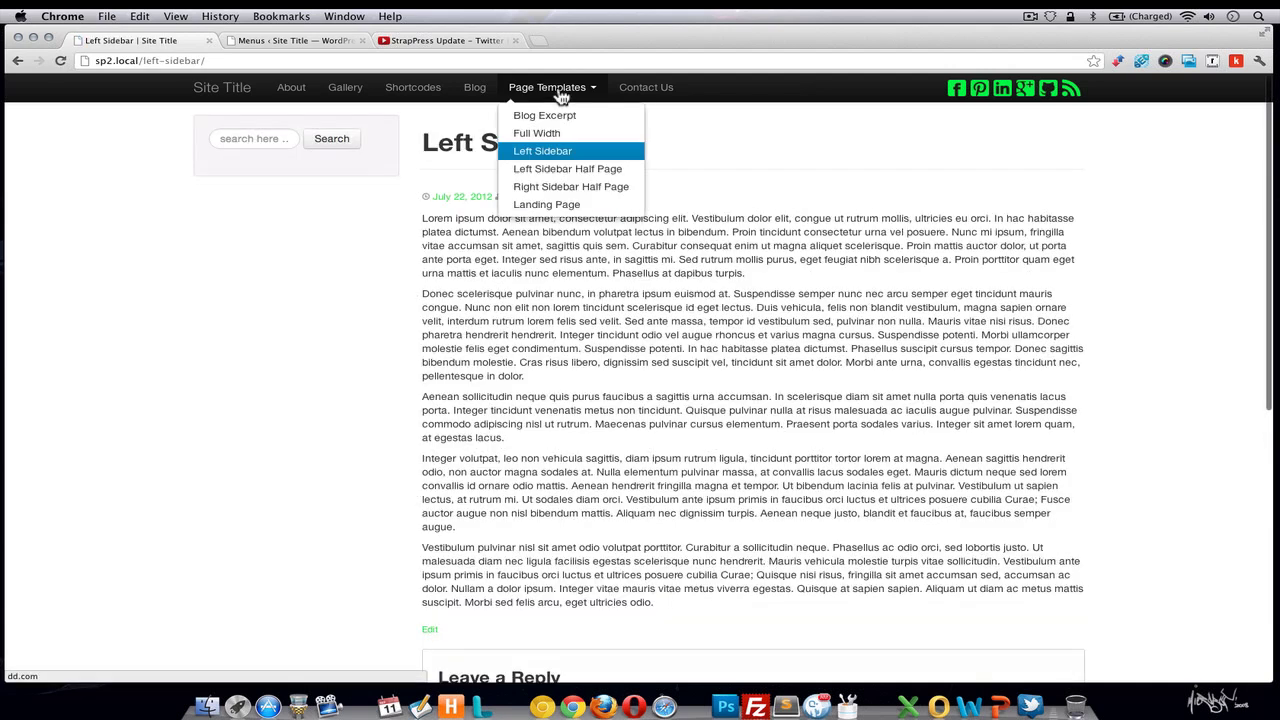
pyautogui.click(546, 205)
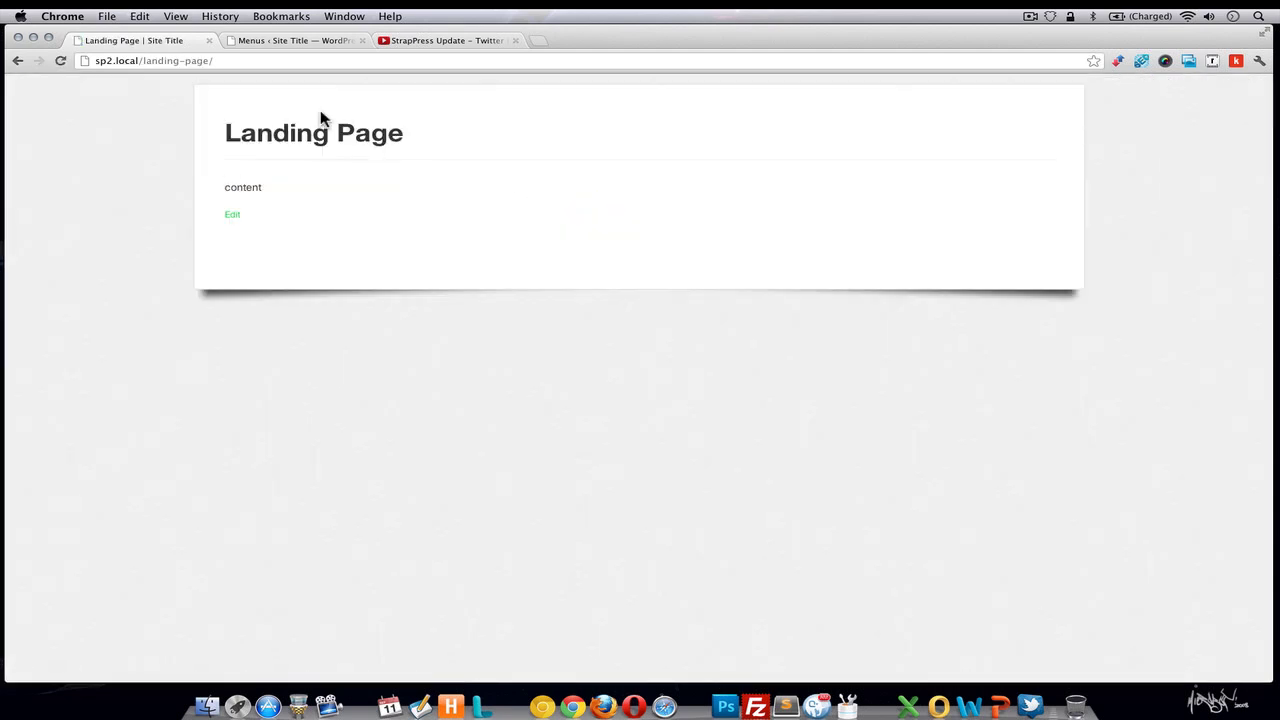
pyautogui.click(18, 61)
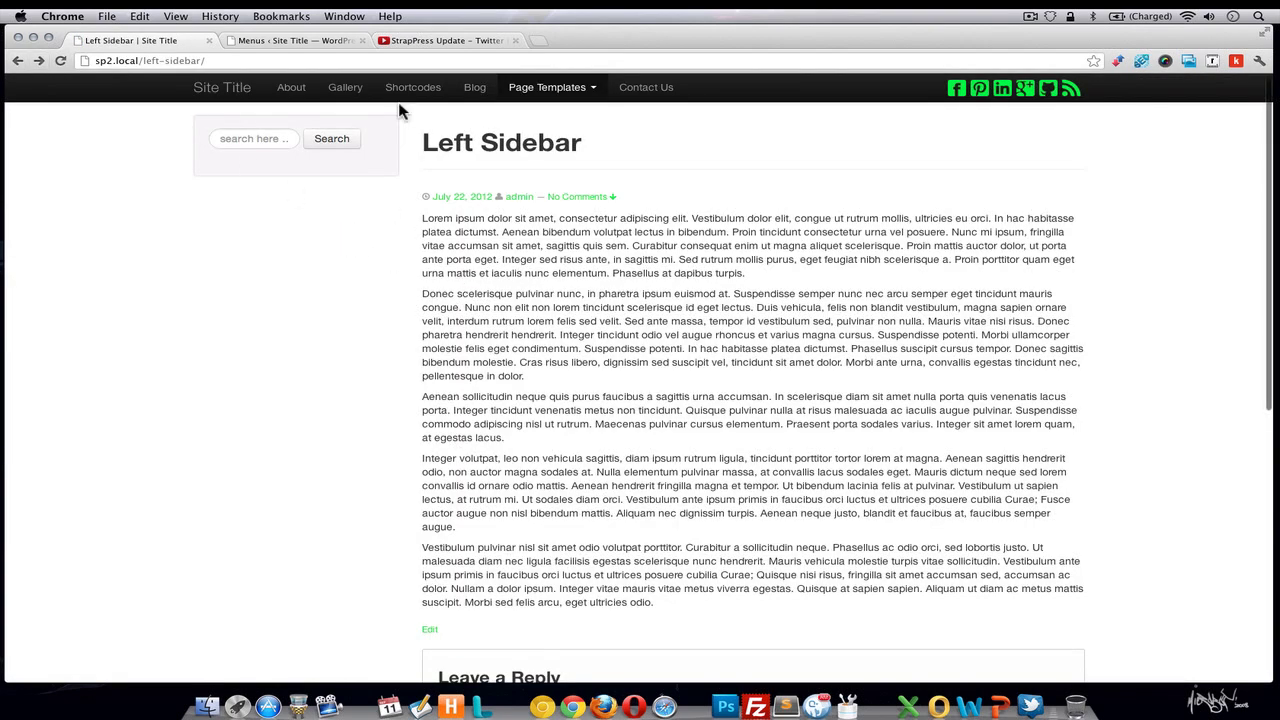
pyautogui.click(306, 41)
pyautogui.moveTo(71, 205)
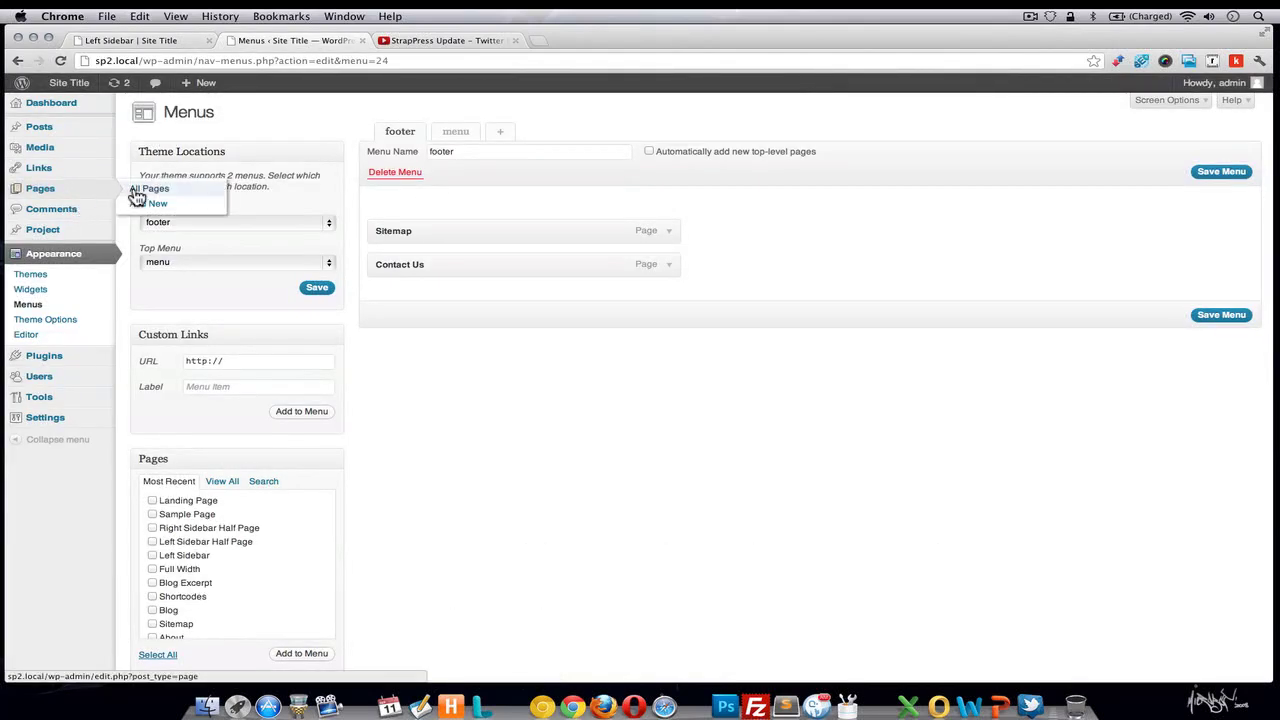
# Confirm the Landing Page keeps the Landing Page template, then go back to All Pages.
pyautogui.click(152, 193)
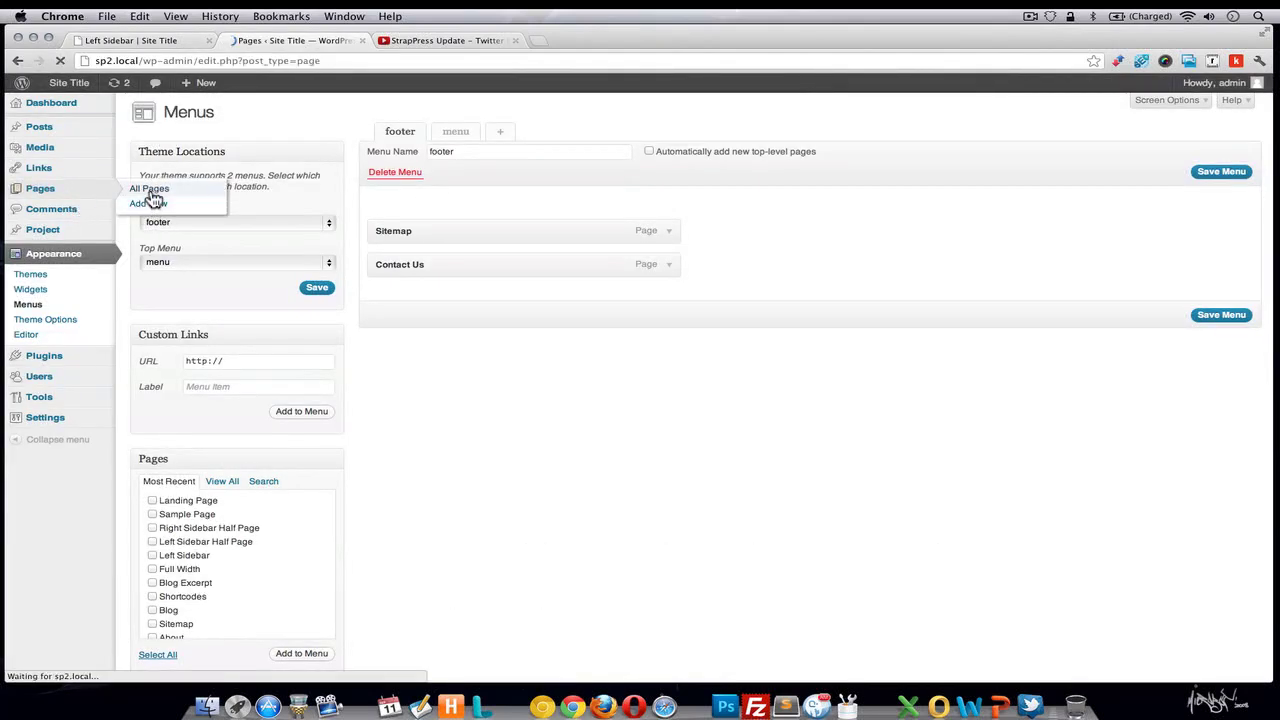
pyautogui.scroll(-2, 352, 412)
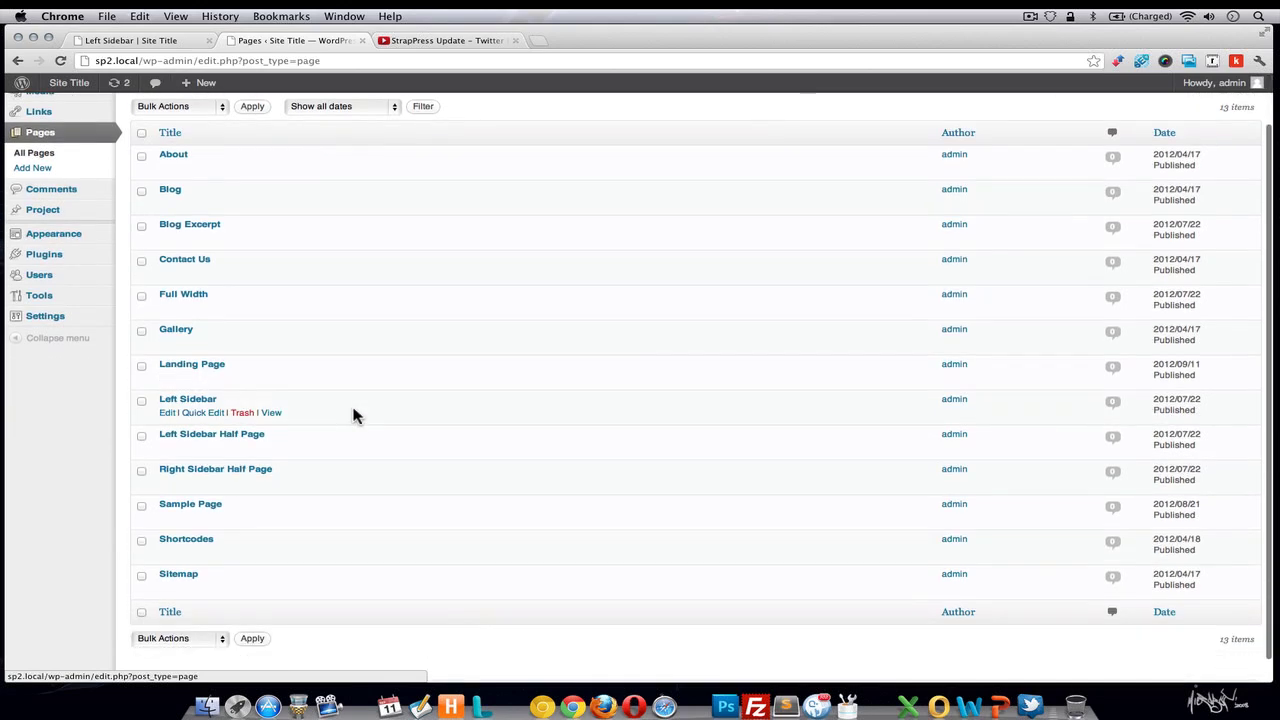
pyautogui.scroll(1, 352, 412)
pyautogui.click(166, 411)
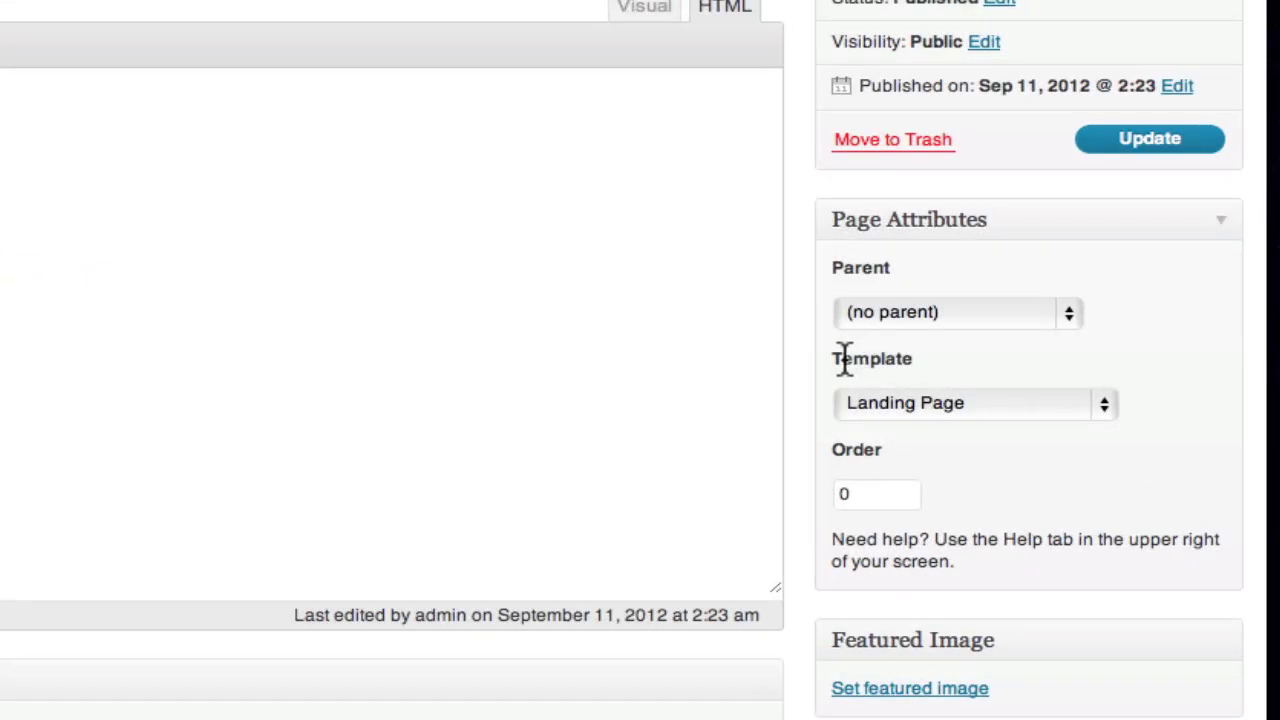
pyautogui.click(962, 403)
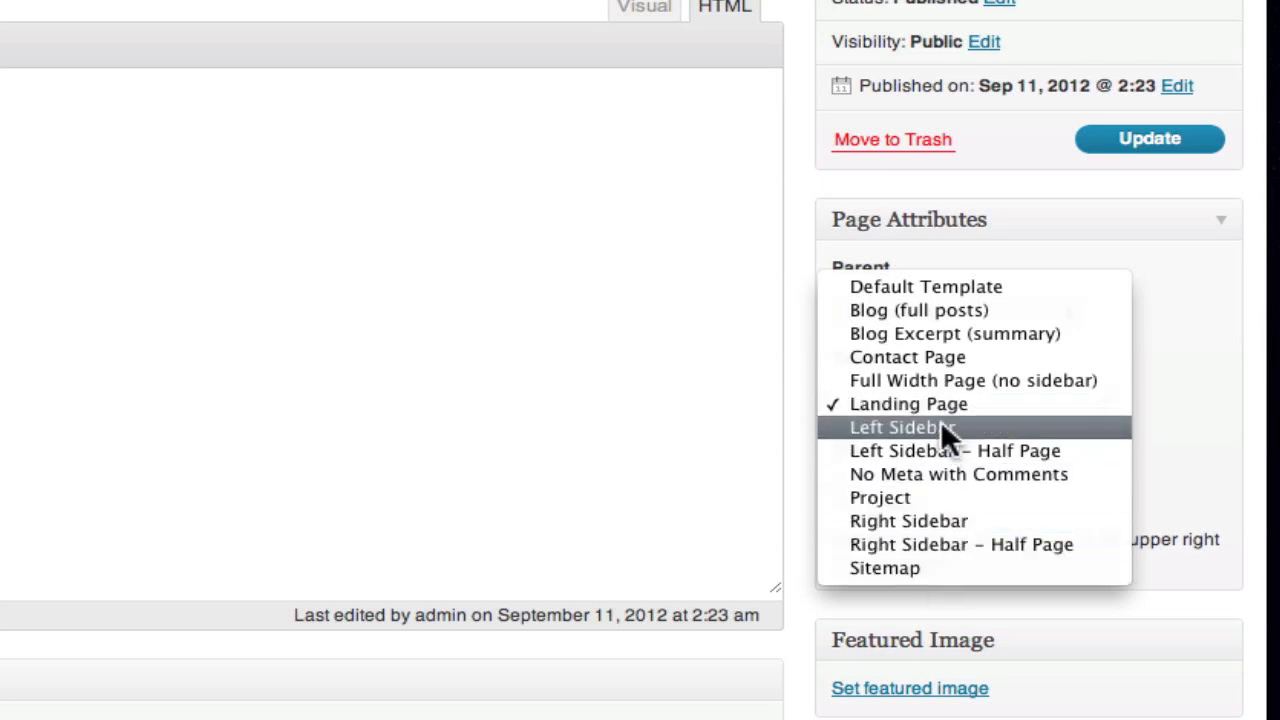
pyautogui.click(1225, 404)
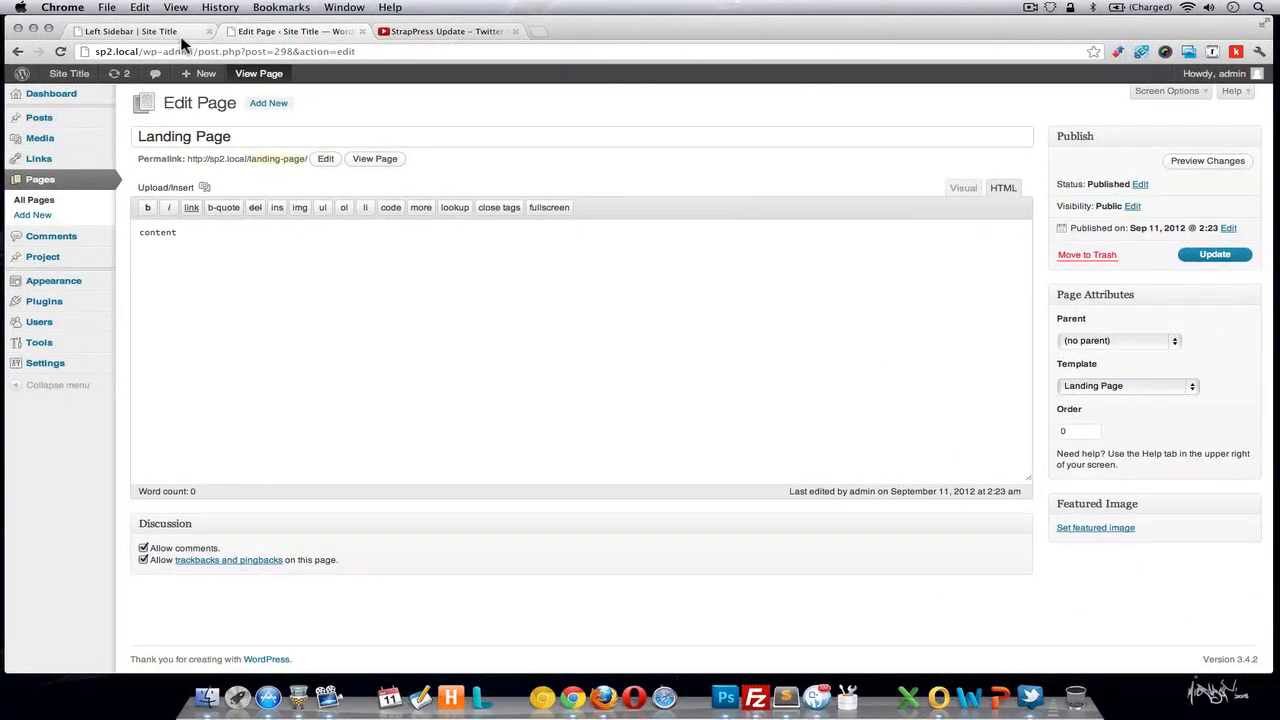
pyautogui.click(66, 202)
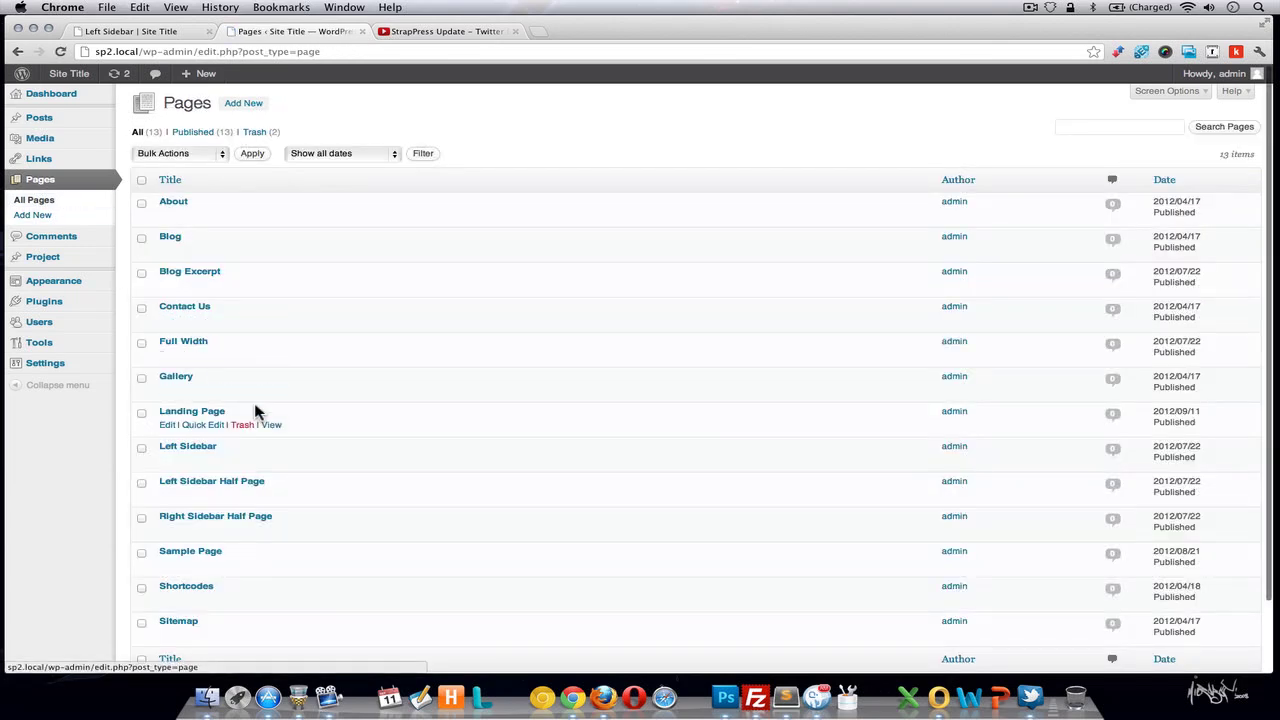
# Open the Contact Us page in the editor and view Contact Us on the live site.
pyautogui.scroll(-2, 255, 410)
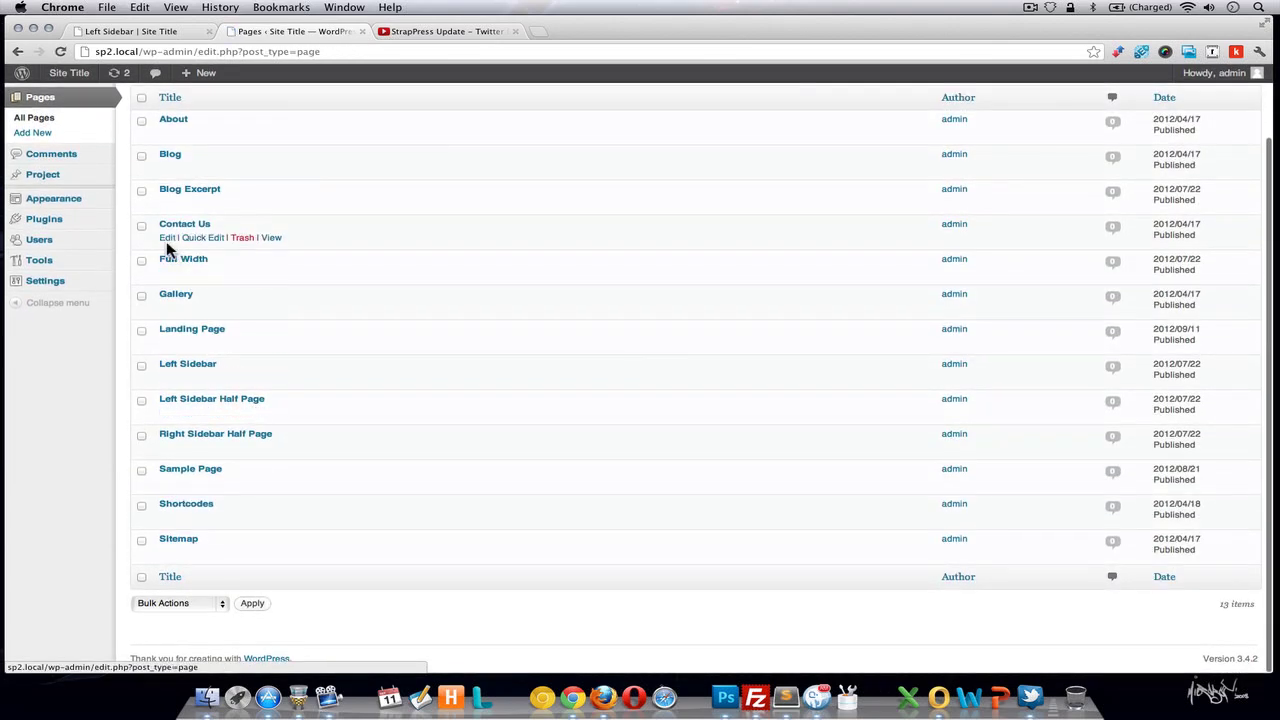
pyautogui.click(166, 240)
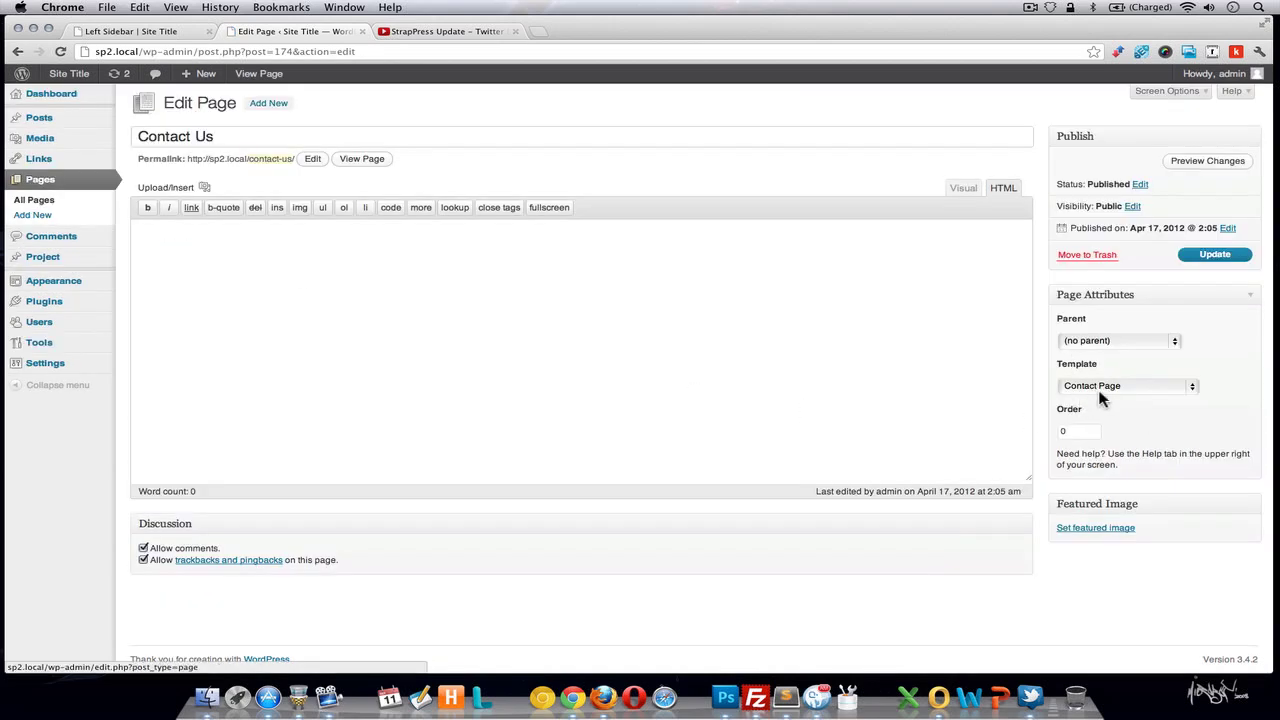
pyautogui.click(130, 31)
pyautogui.click(645, 80)
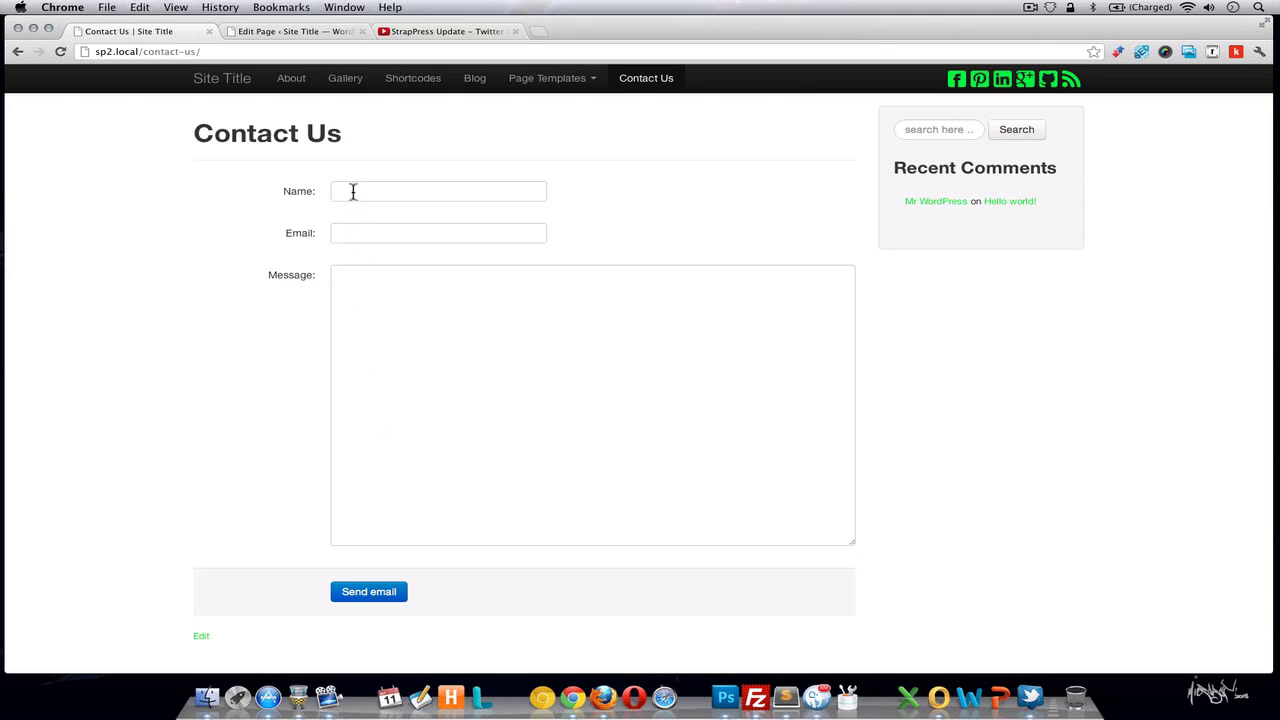
# Submit the empty contact form to see it rejected, then return to the Contact Us editor.
pyautogui.click(377, 599)
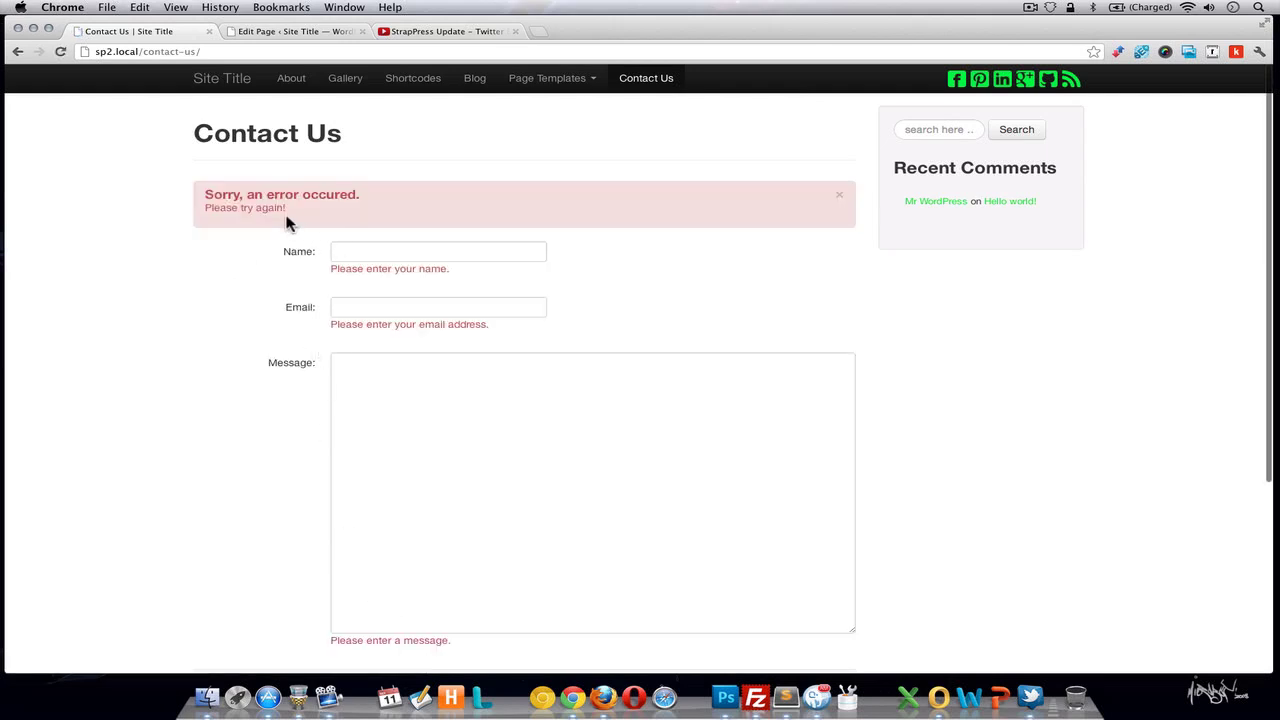
pyautogui.scroll(-2, 277, 351)
pyautogui.scroll(2, 277, 351)
pyautogui.scroll(-2, 393, 474)
pyautogui.scroll(2, 281, 414)
pyautogui.click(287, 31)
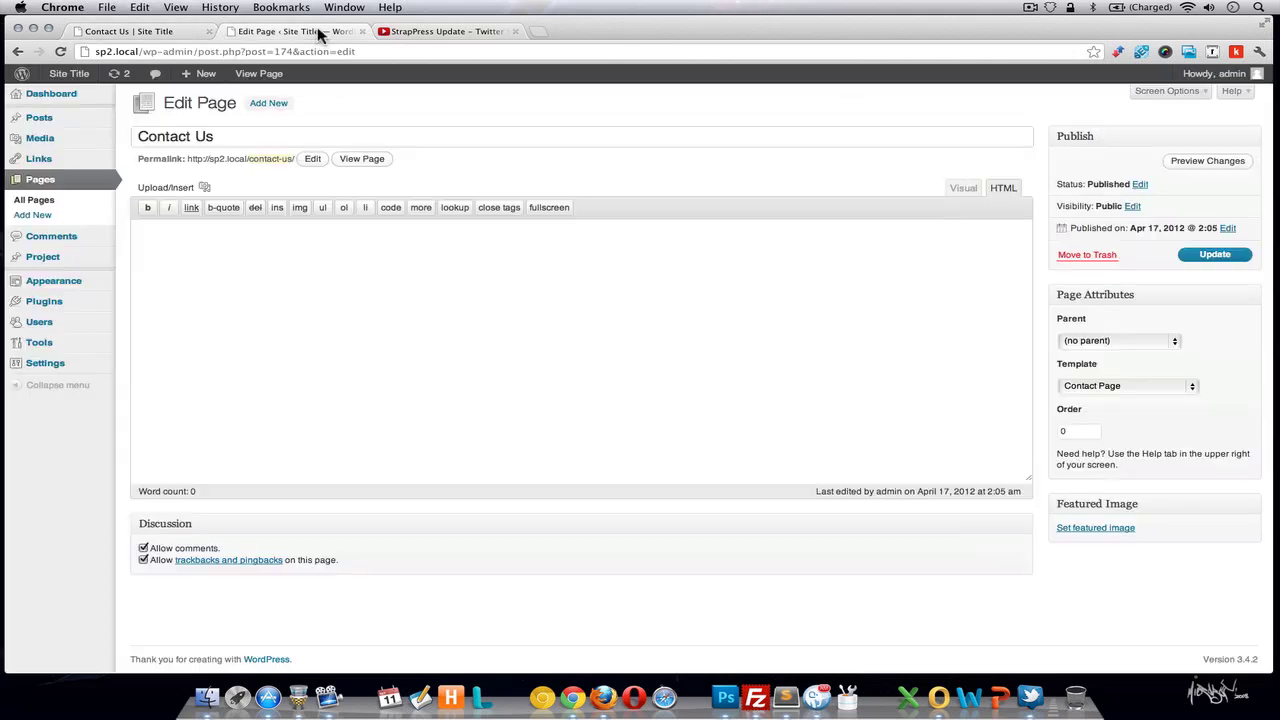
# Open Settings > General, then view the site's home page and Blog page before returning to it.
pyautogui.moveTo(57, 367)
pyautogui.click(141, 366)
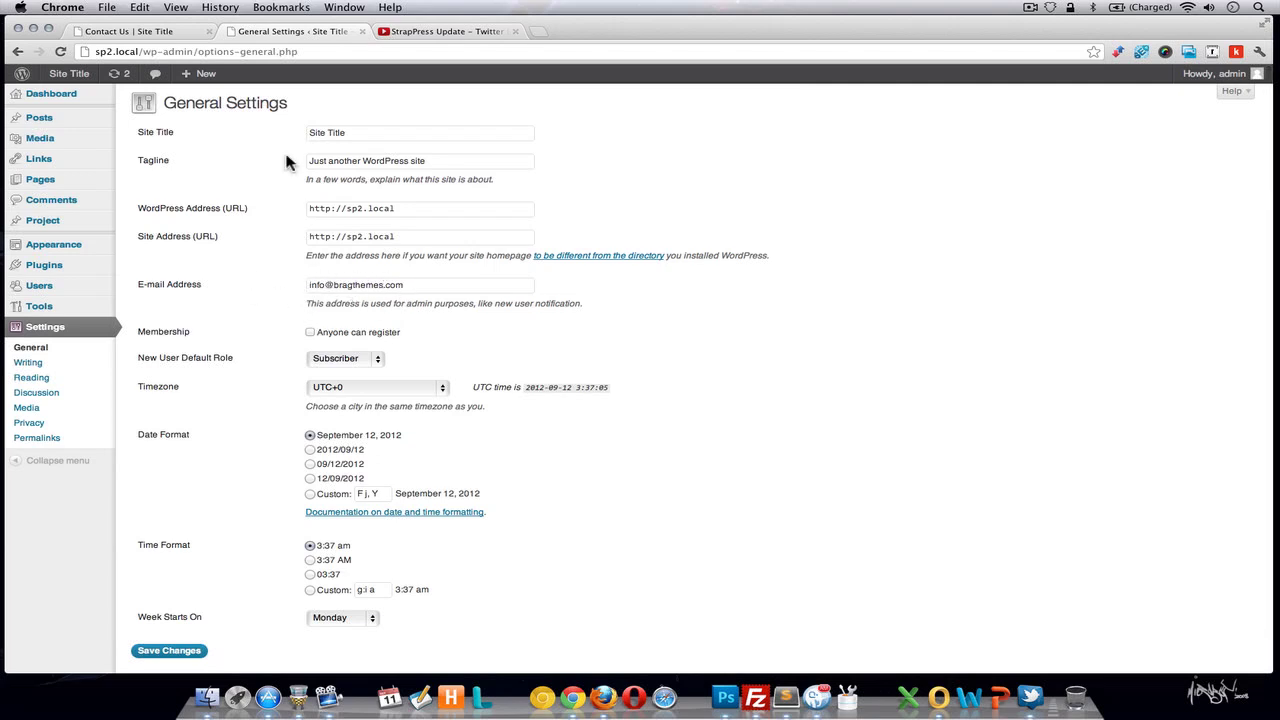
pyautogui.click(165, 31)
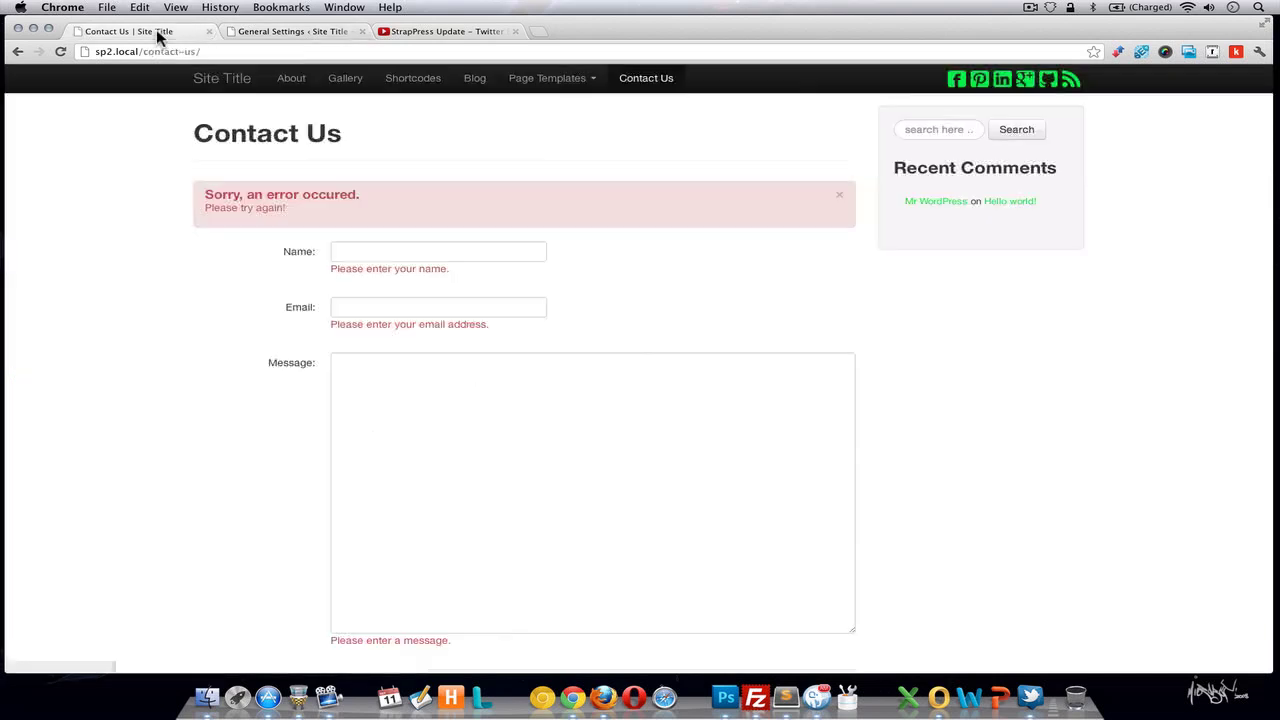
pyautogui.click(213, 83)
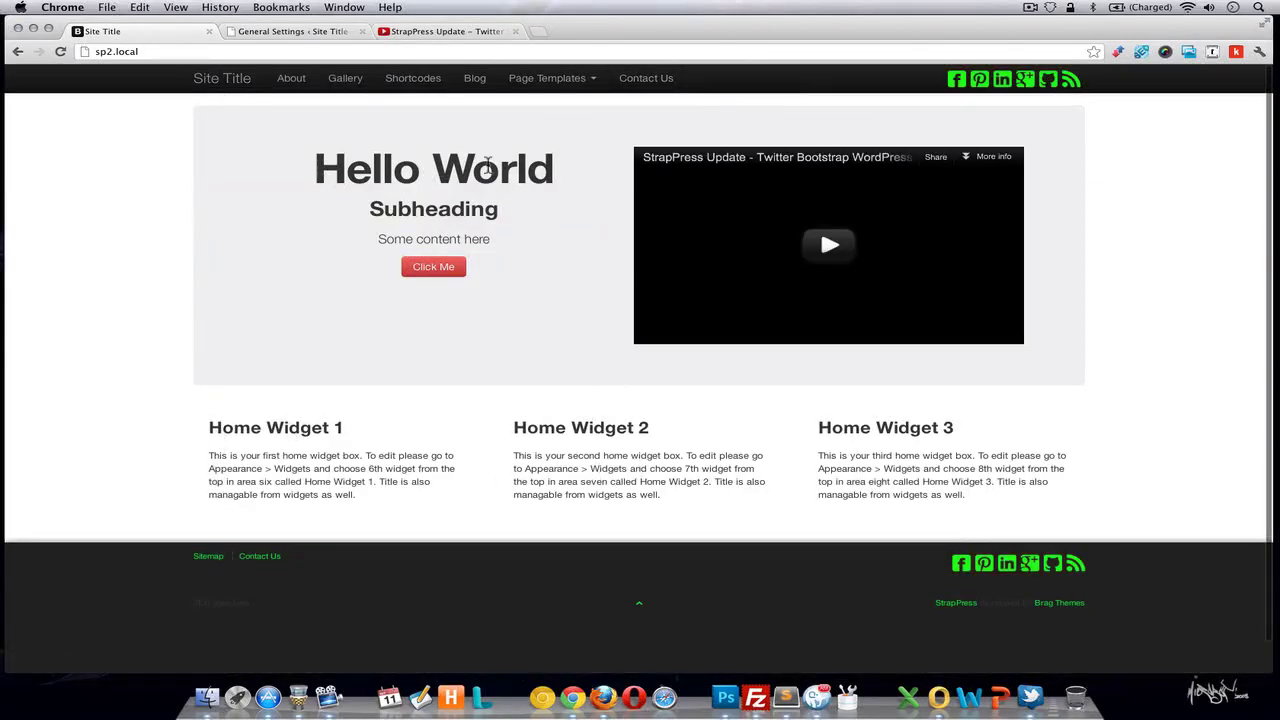
pyautogui.click(475, 80)
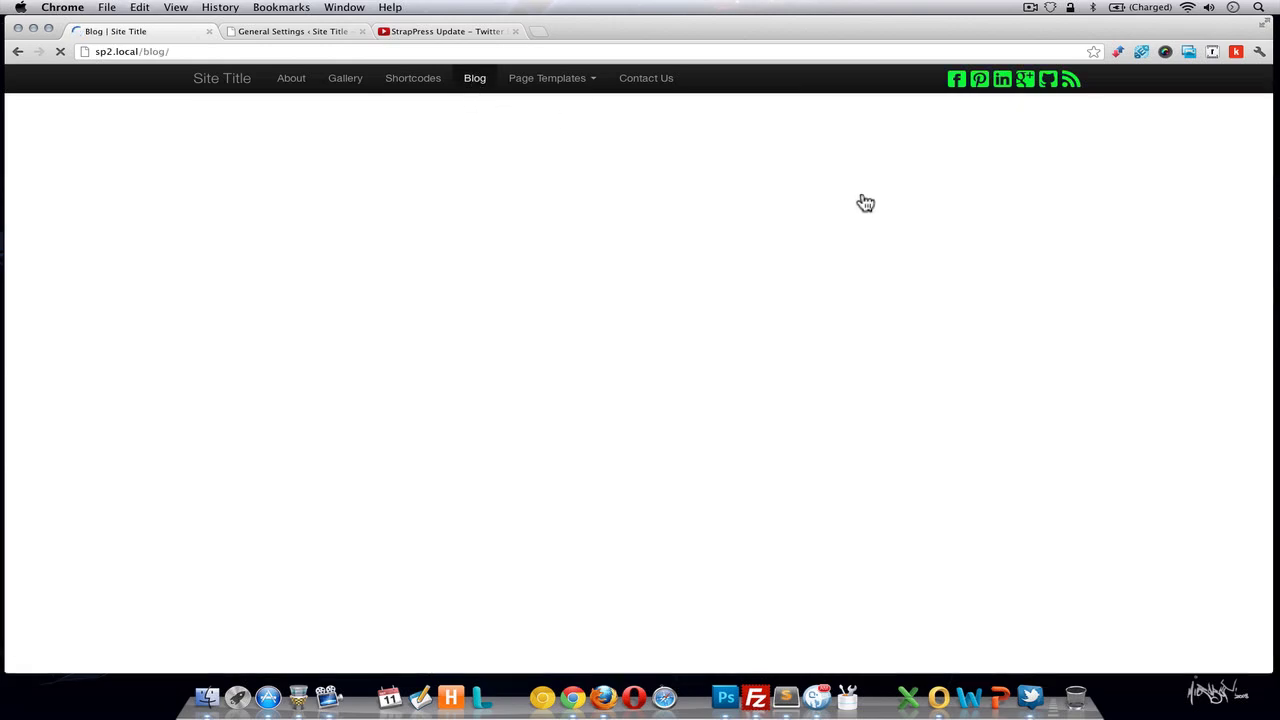
pyautogui.click(277, 31)
# Open Appearance > Widgets, collapse Main Sidebar, and compare it with the site's blog page.
pyautogui.moveTo(138, 225)
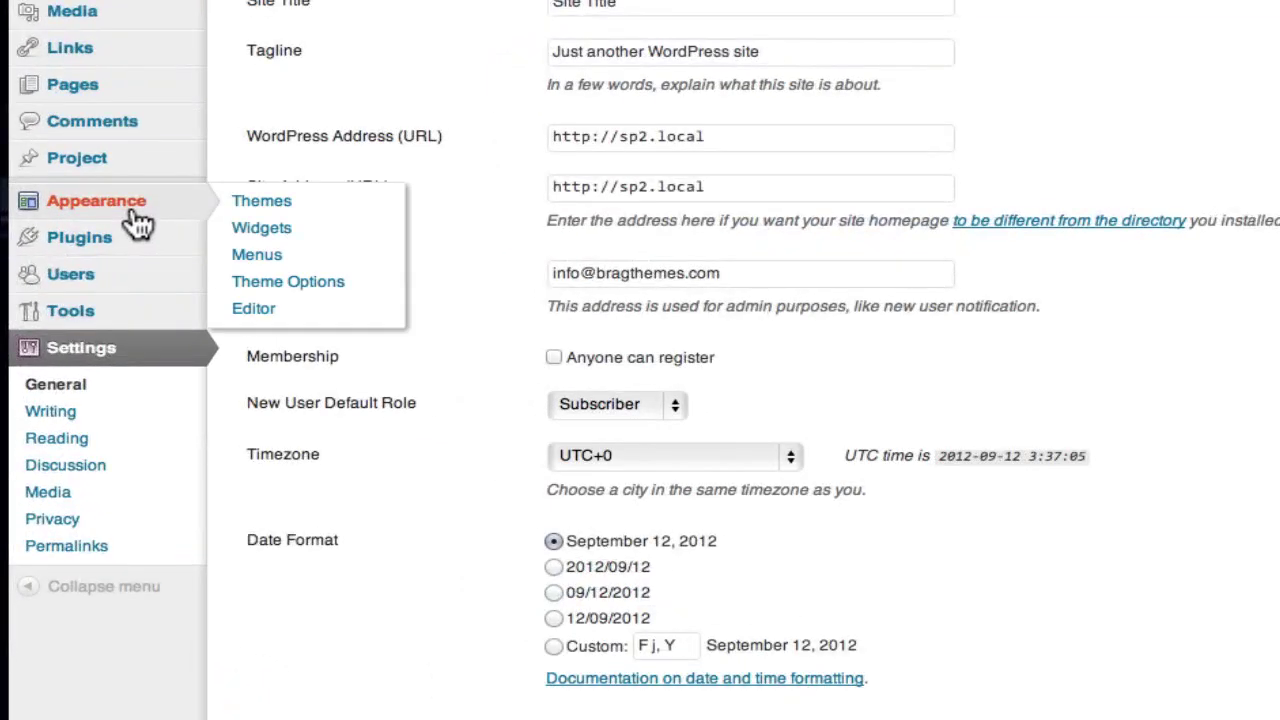
pyautogui.click(268, 236)
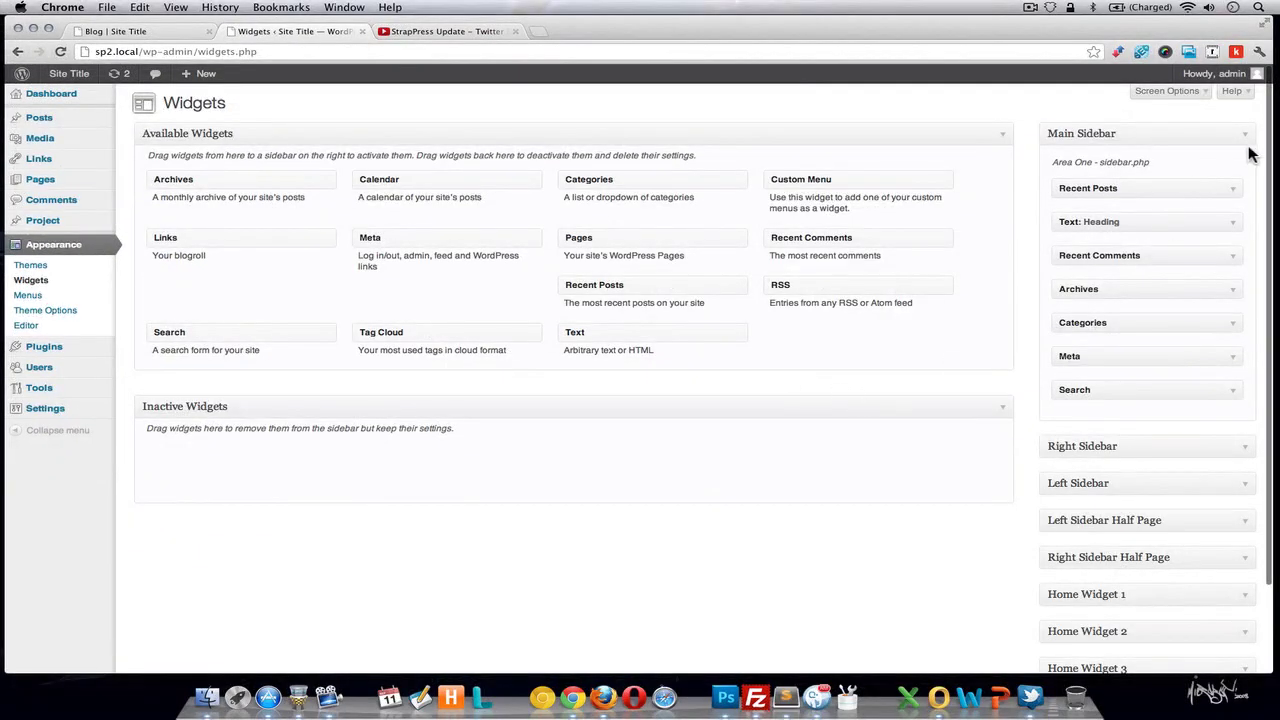
pyautogui.click(1247, 136)
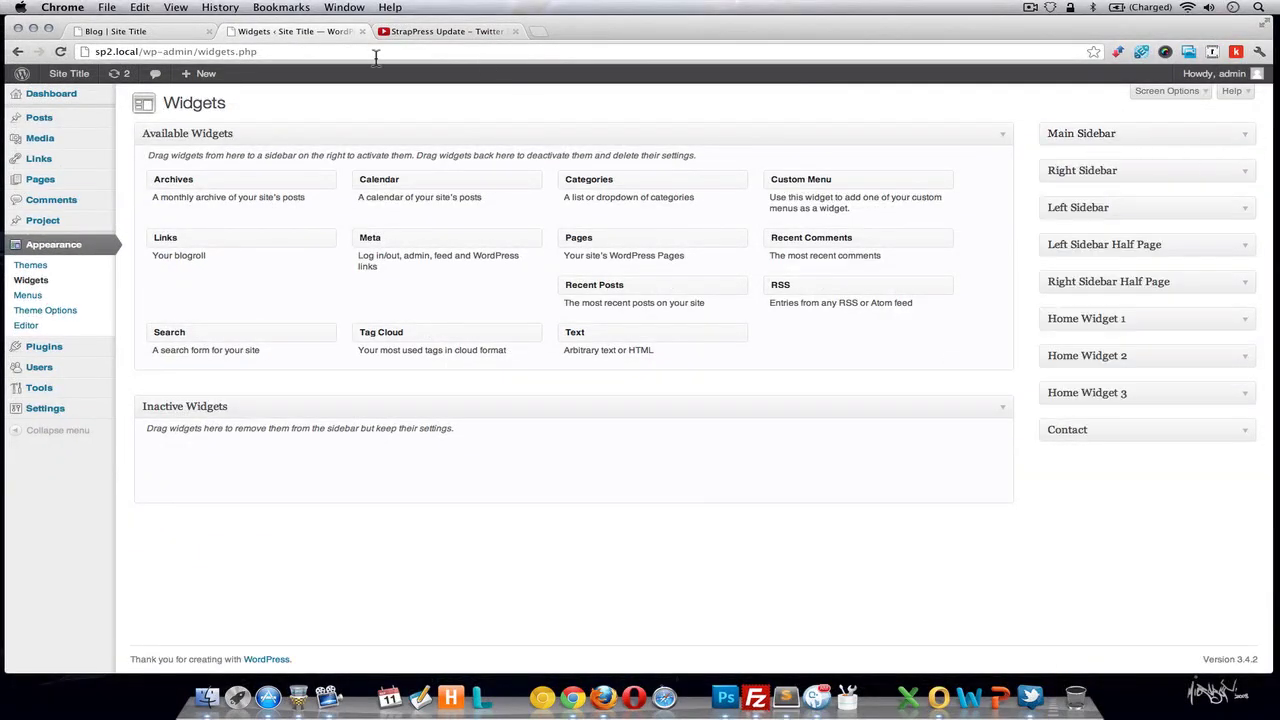
pyautogui.click(137, 38)
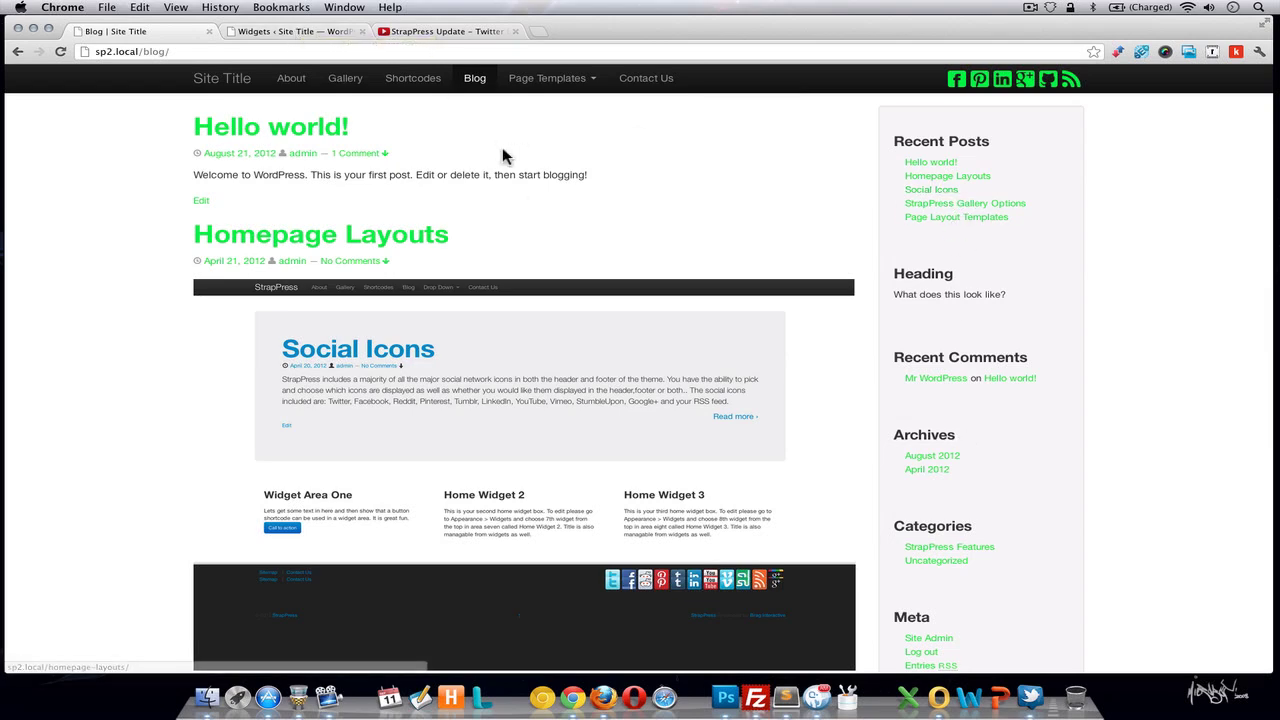
pyautogui.click(300, 32)
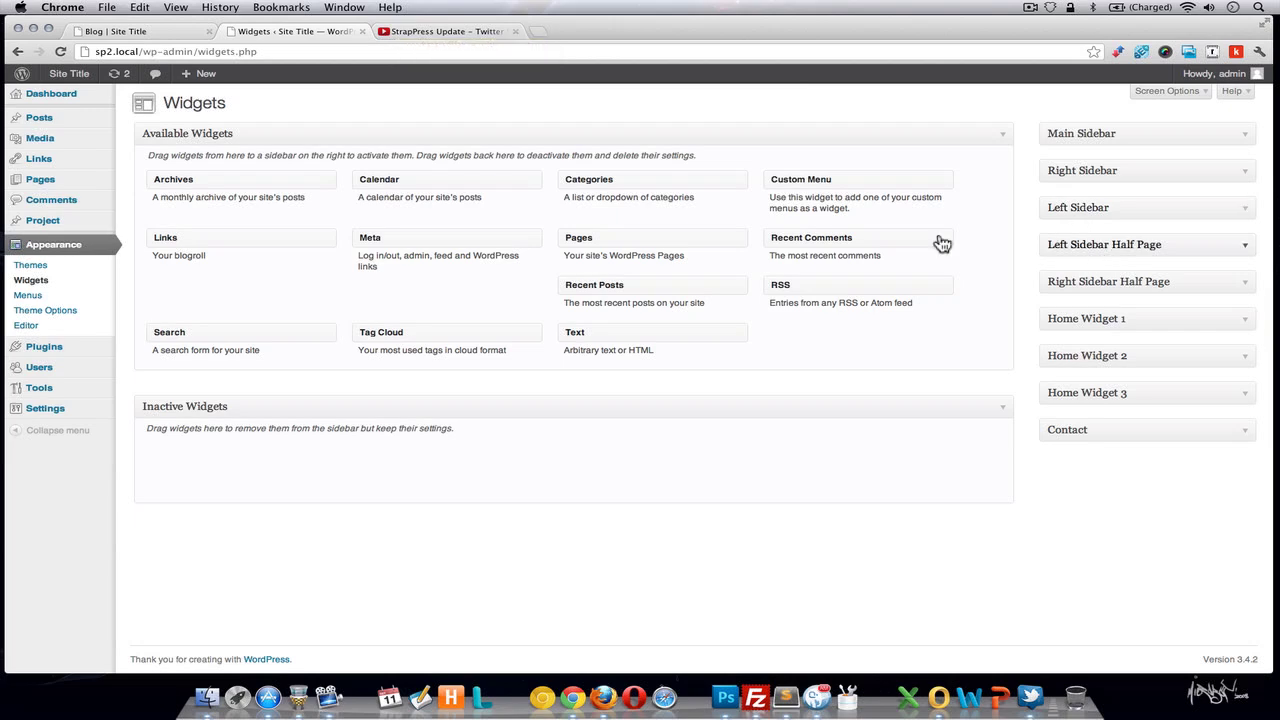
# Compare the widget areas with the Left Sidebar Half Page and the site's home page.
pyautogui.click(138, 37)
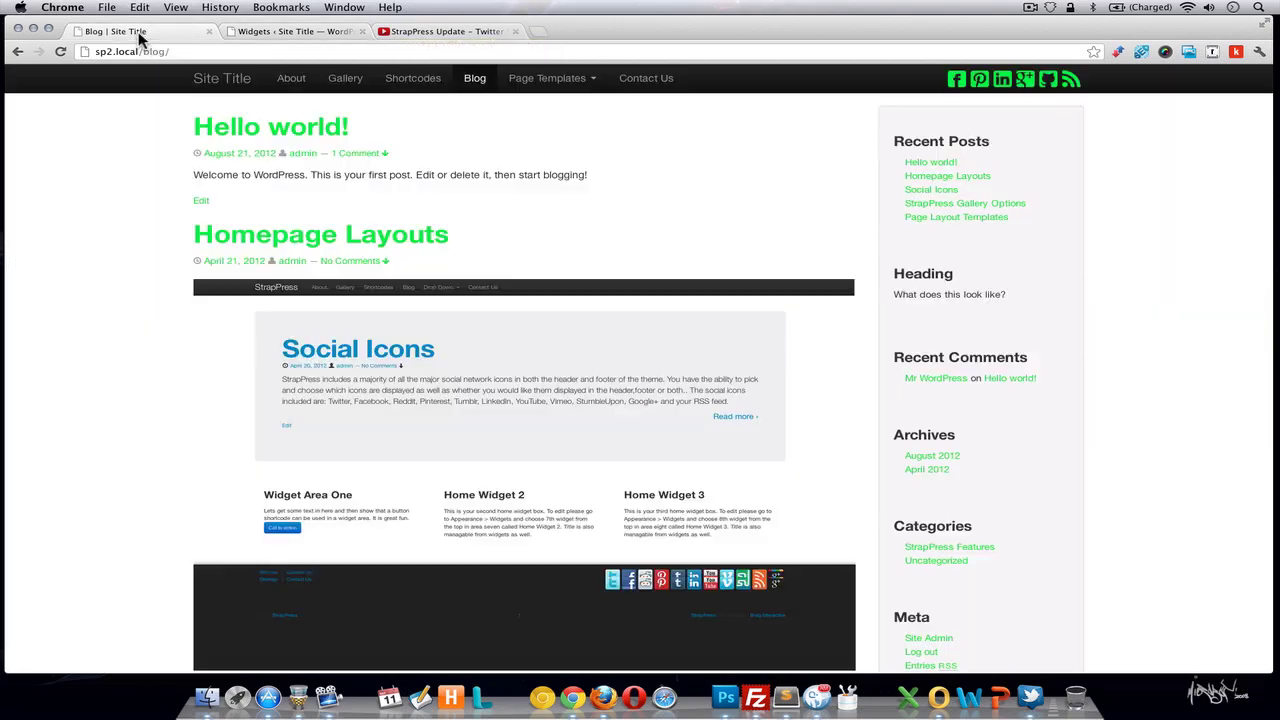
pyautogui.click(550, 80)
pyautogui.click(565, 160)
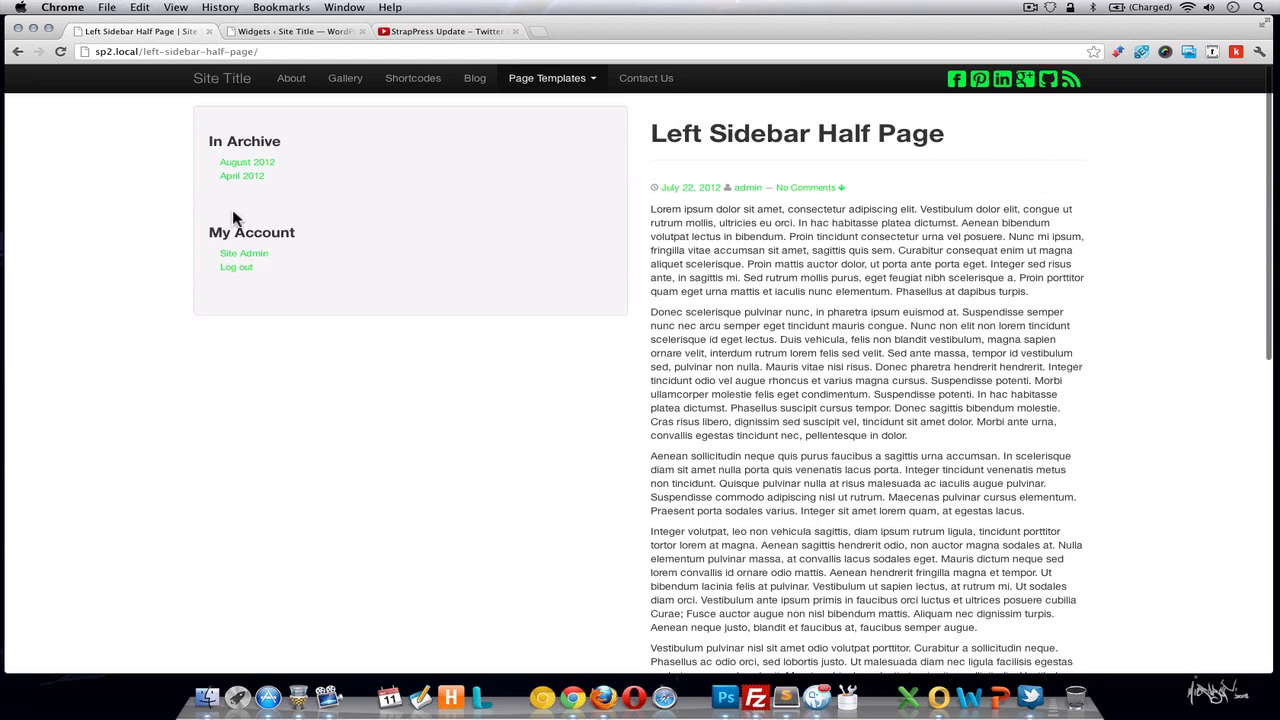
pyautogui.click(290, 31)
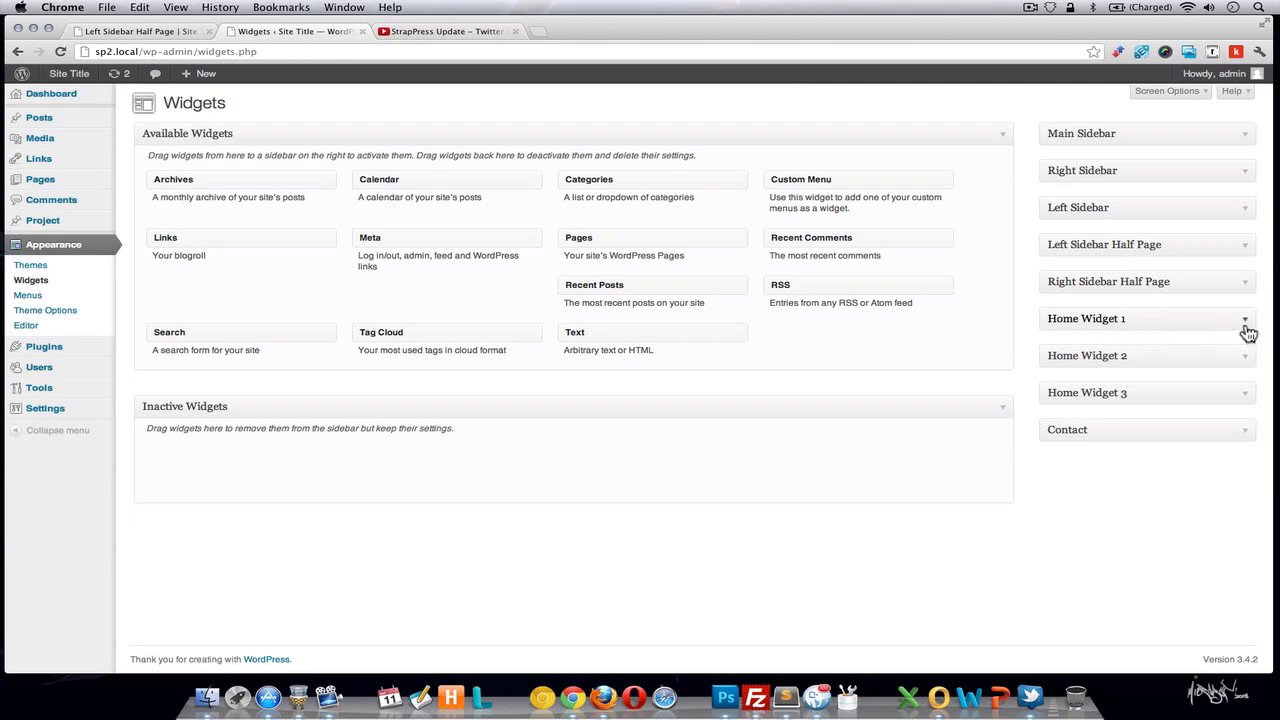
pyautogui.click(140, 31)
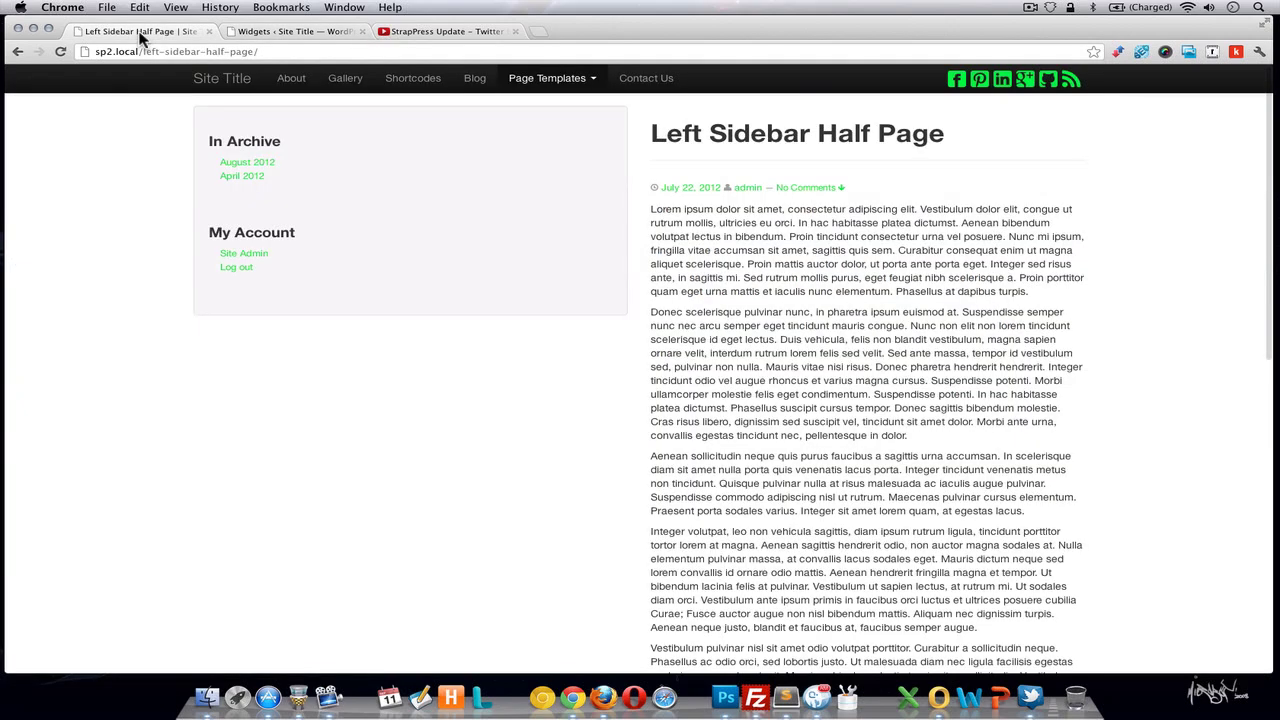
pyautogui.click(230, 88)
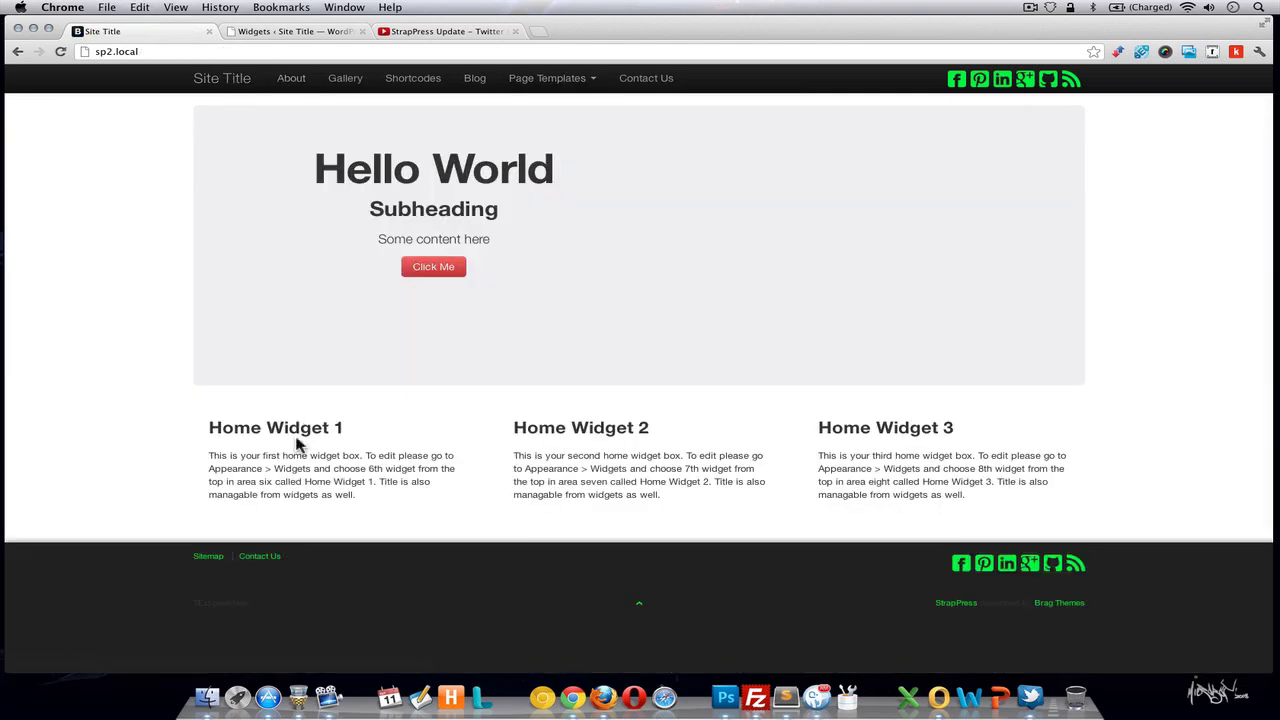
pyautogui.click(292, 31)
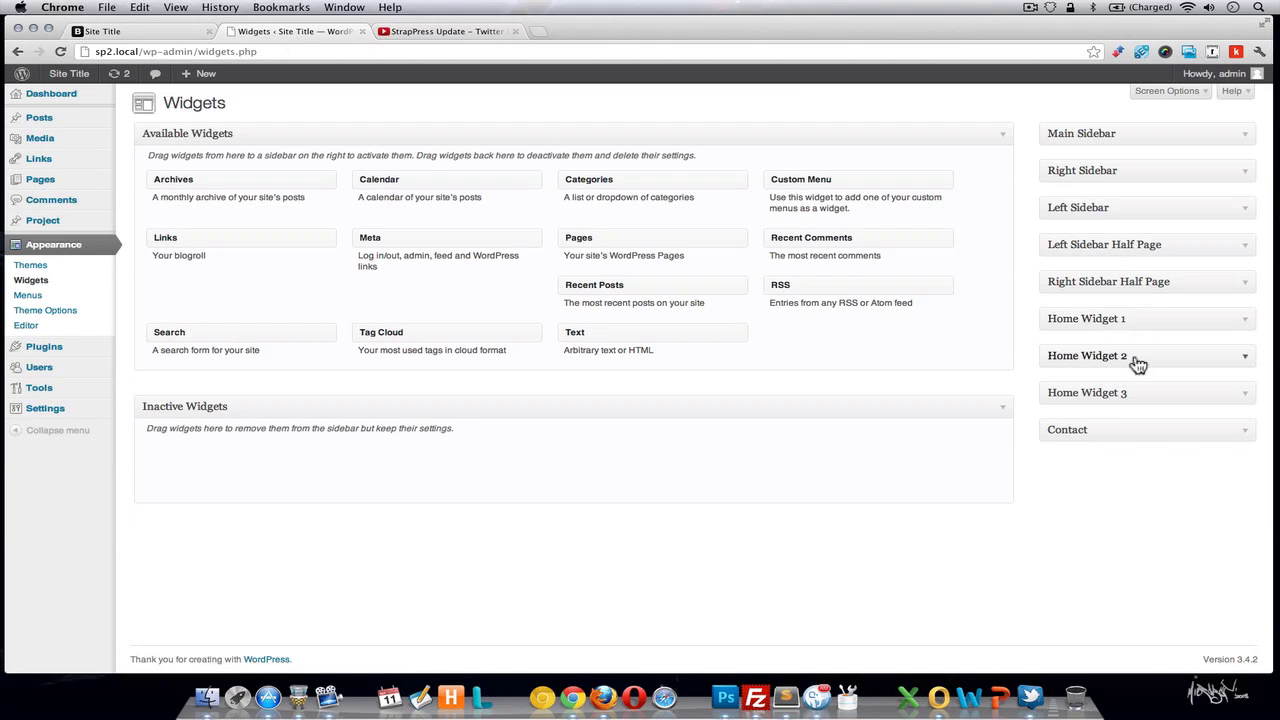